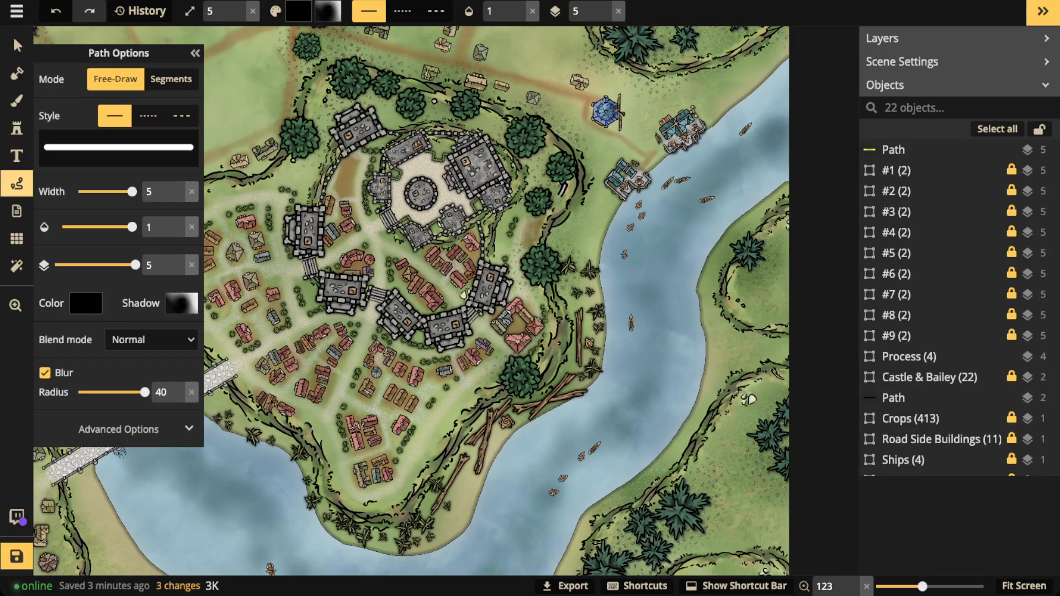
# - Try a blurred black path over the northeast side of the castle and delete it
pyautogui.moveTo(508, 132)
pyautogui.mouseDown()
pyautogui.moveTo(417, 204)
pyautogui.moveTo(530, 162)
pyautogui.moveTo(505, 128)
pyautogui.mouseUp()
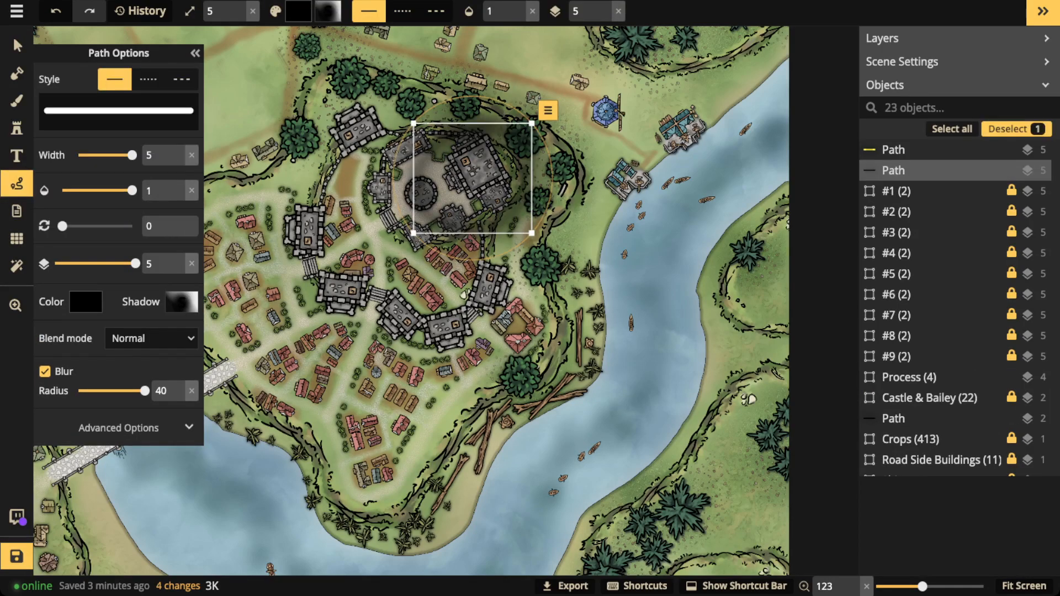
pyautogui.press('Delete')
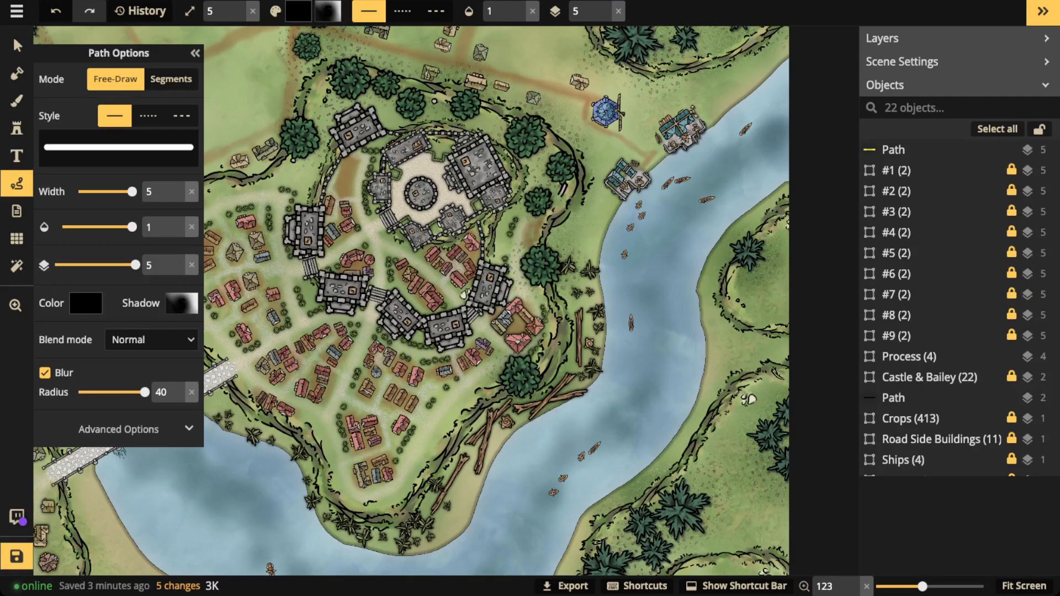
pyautogui.click(16, 46)
pyautogui.scroll(-2, 375, 293)
pyautogui.moveTo(376, 293); pyautogui.dragTo(427, 258)
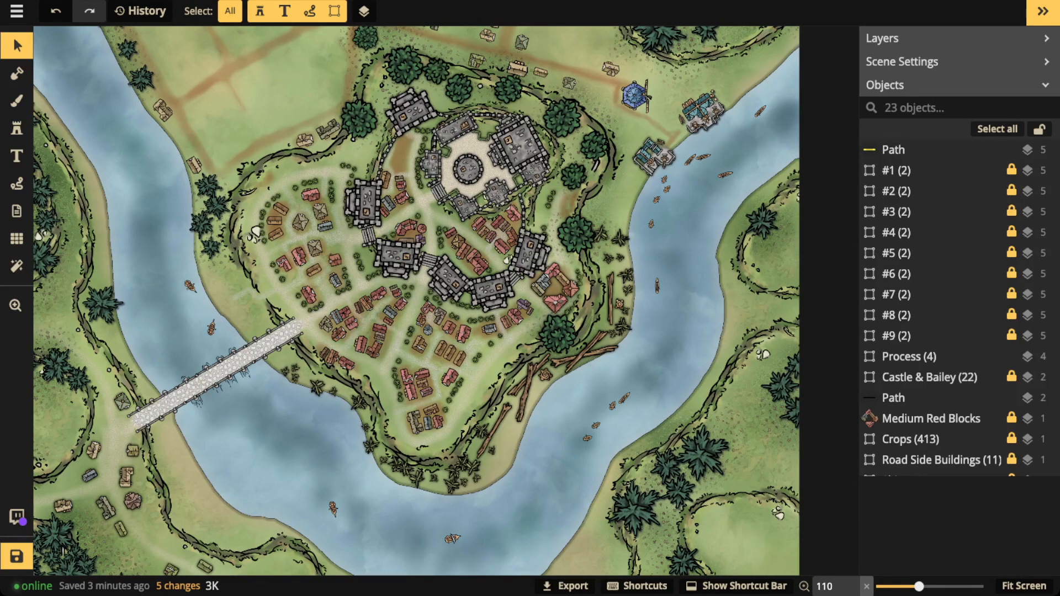
pyautogui.scroll(-1, 938, 417)
pyautogui.scroll(-1, 938, 364)
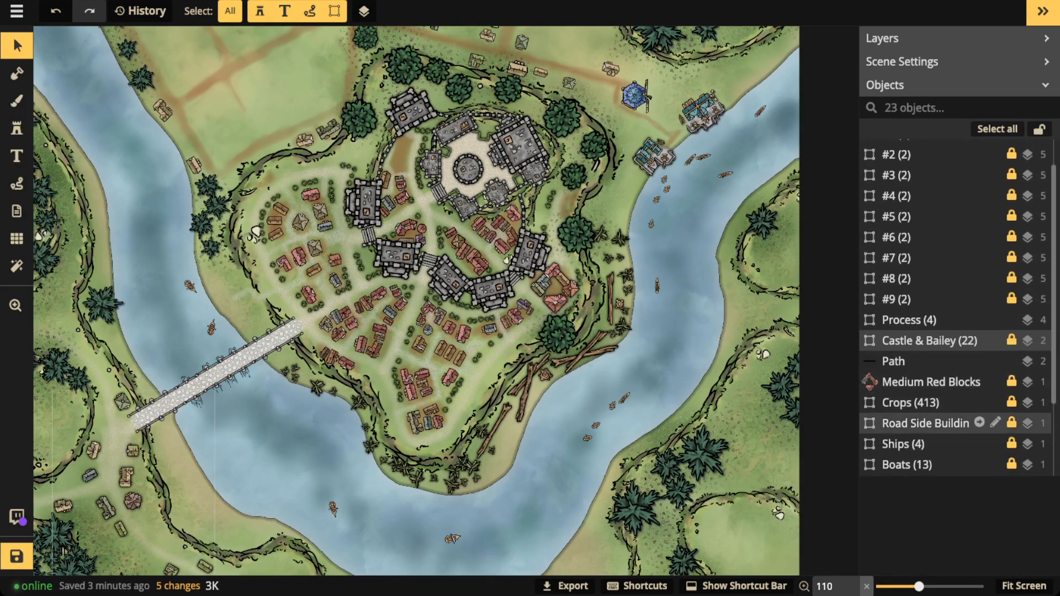
pyautogui.scroll(-3, 939, 441)
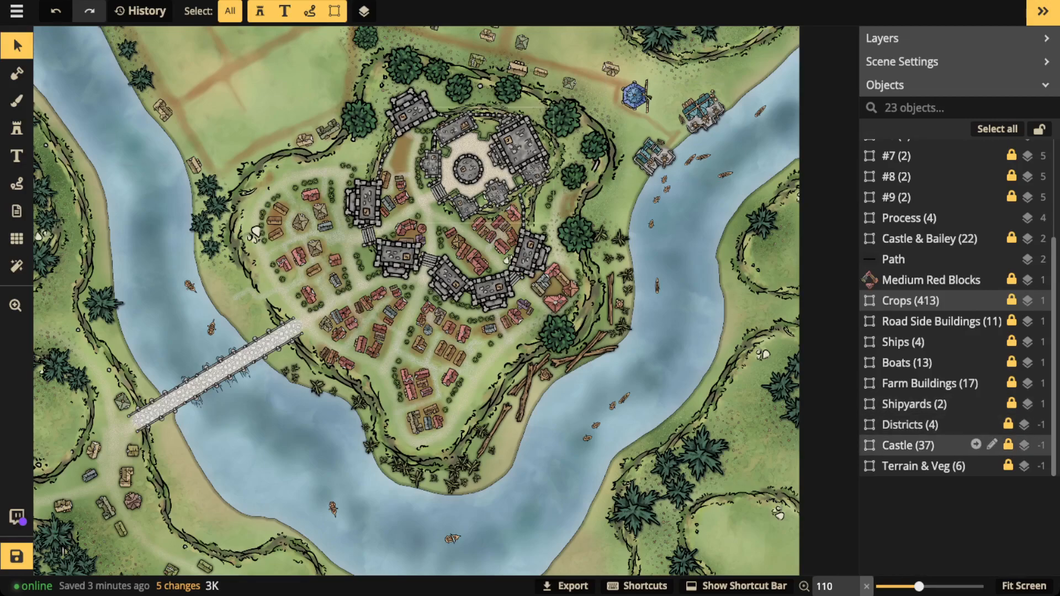
pyautogui.doubleClick(917, 446)
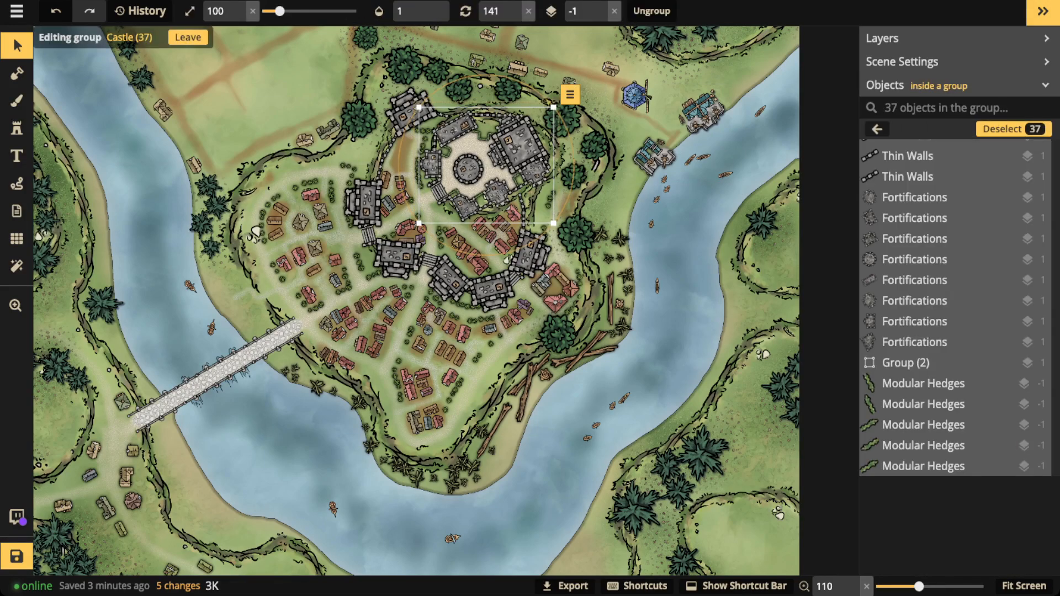
pyautogui.press('Escape')
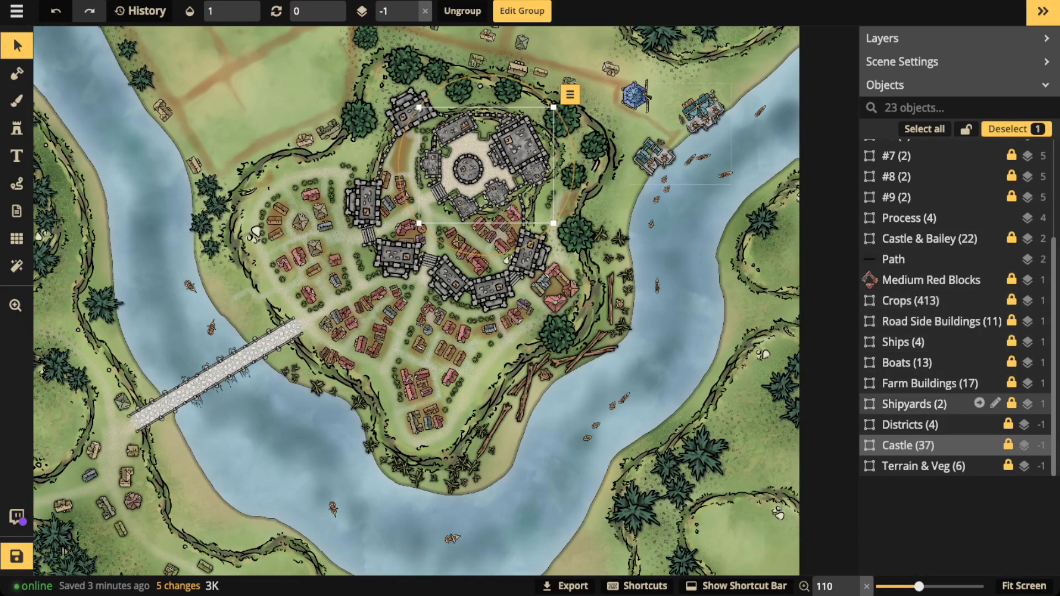
# - Open the Castle & Bailey group for editing
pyautogui.scroll(2, 933, 404)
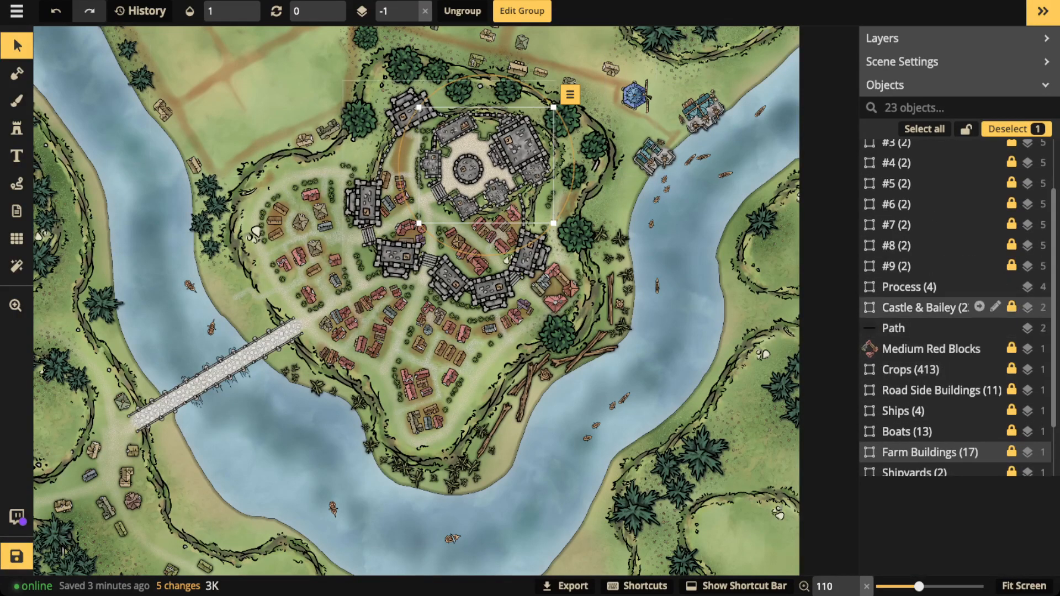
pyautogui.click(996, 307)
pyautogui.scroll(-2, 955, 303)
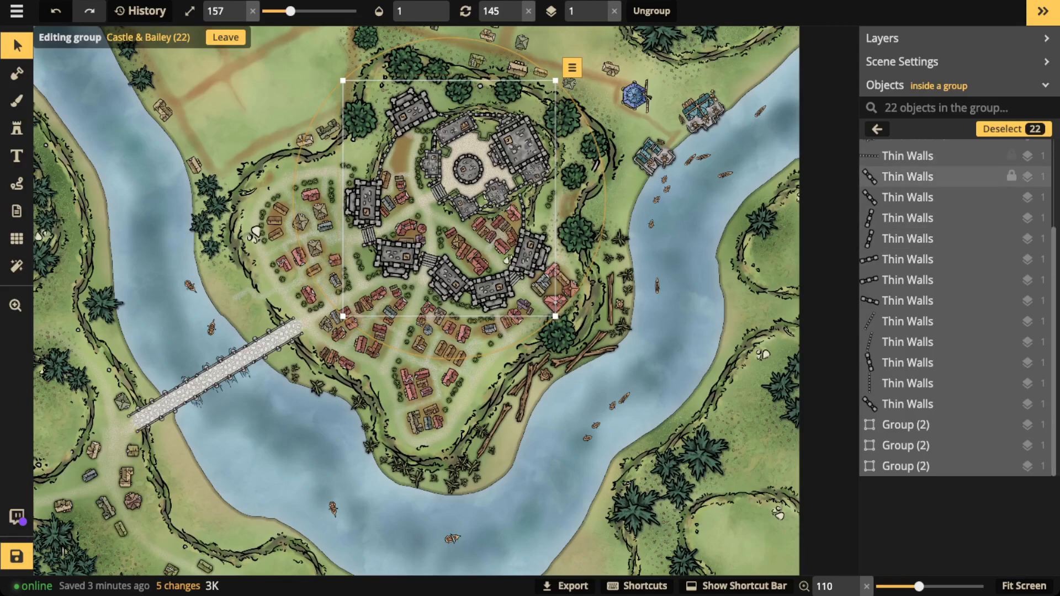
# - Shrink all six Fortifications stamps in the Castle & Bailey group to size 149 and leave the group
pyautogui.scroll(3, 955, 176)
pyautogui.click(938, 149)
pyautogui.scroll(-3, 955, 243)
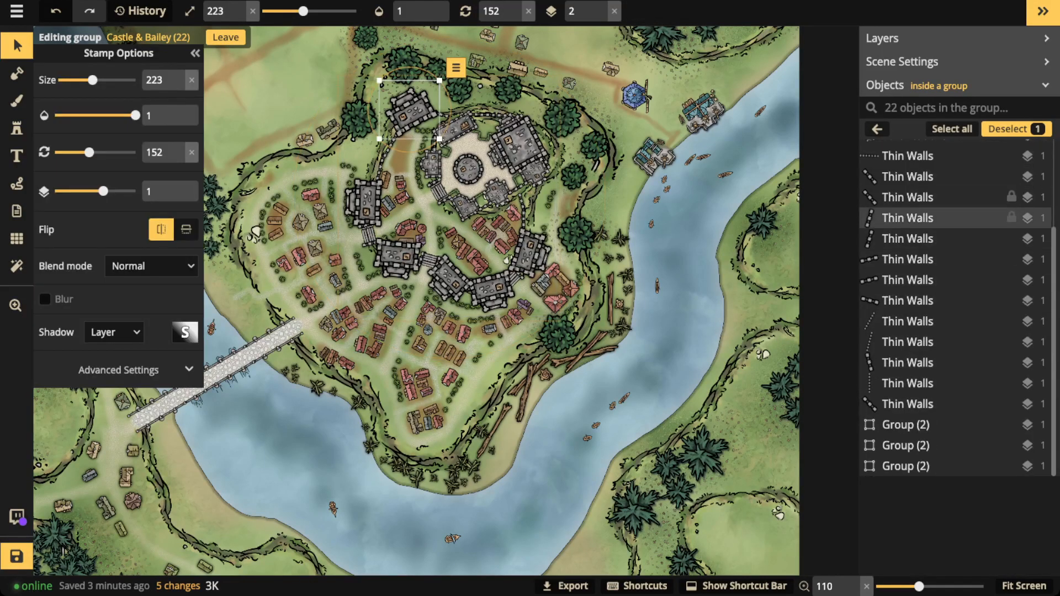
pyautogui.scroll(3, 949, 217)
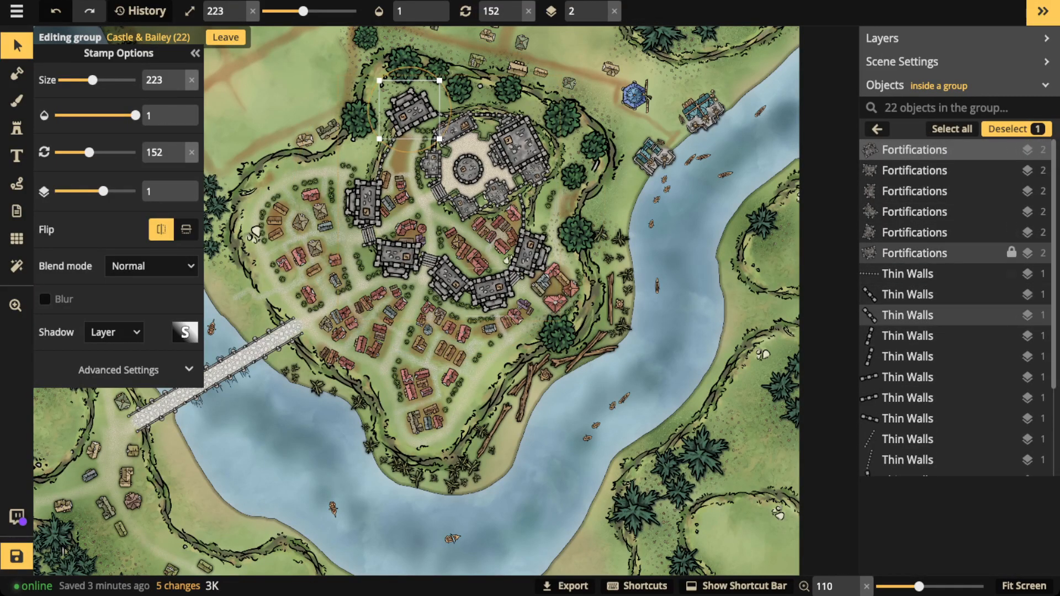
pyautogui.keyDown('shift'); pyautogui.click(939, 253); pyautogui.keyUp('shift')
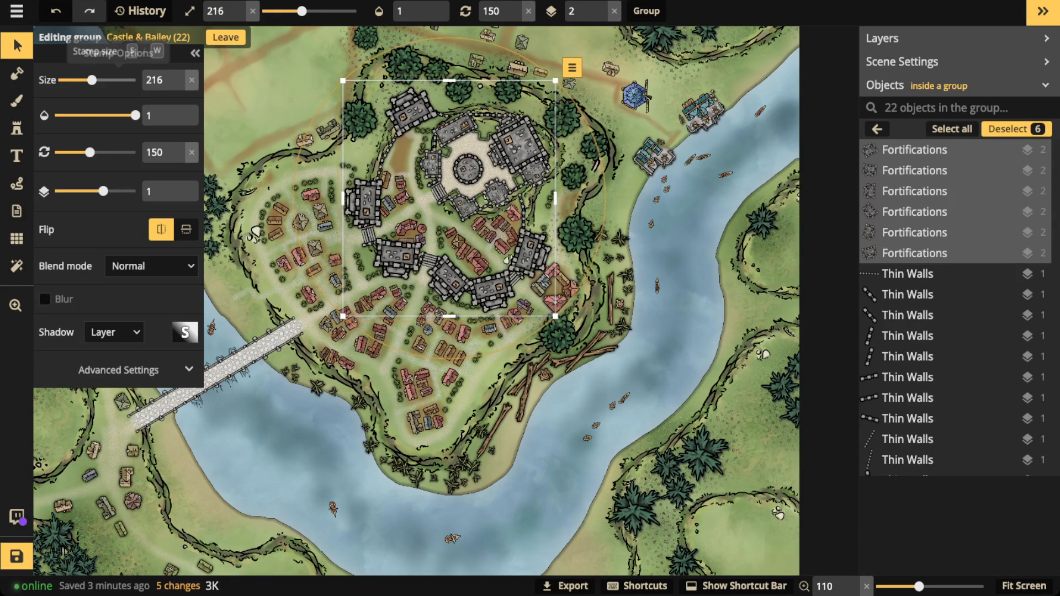
pyautogui.press('s')
pyautogui.press('s')
pyautogui.press('s')
pyautogui.press('s')
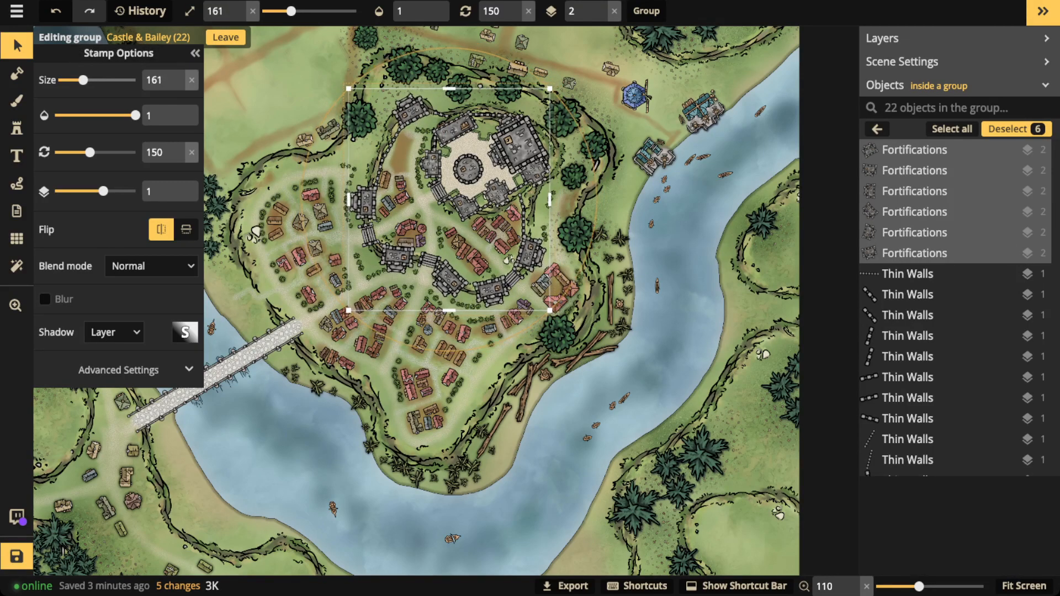
pyautogui.press('s')
pyautogui.press('s')
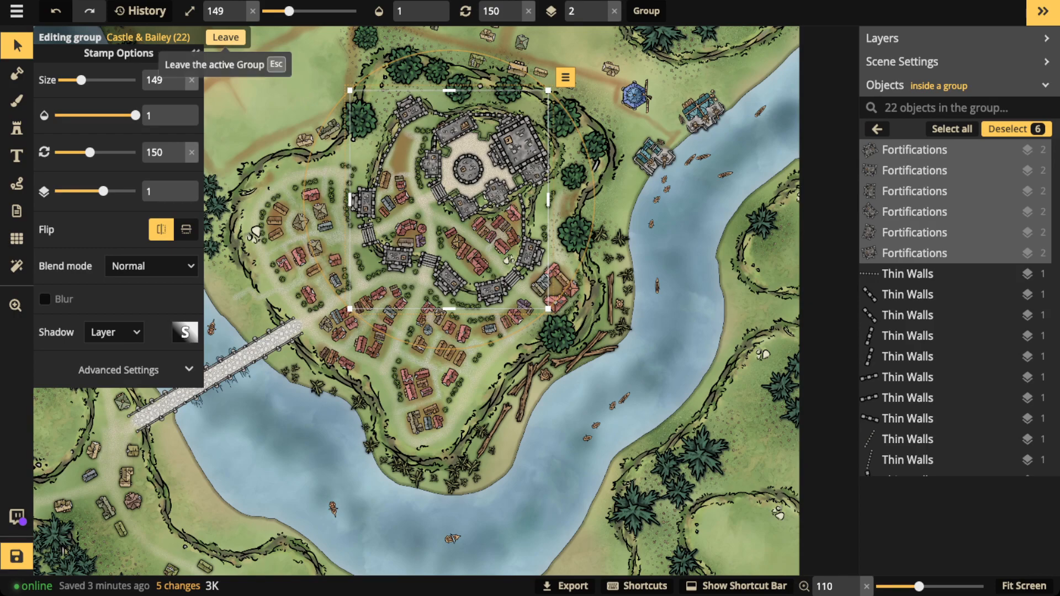
pyautogui.click(225, 37)
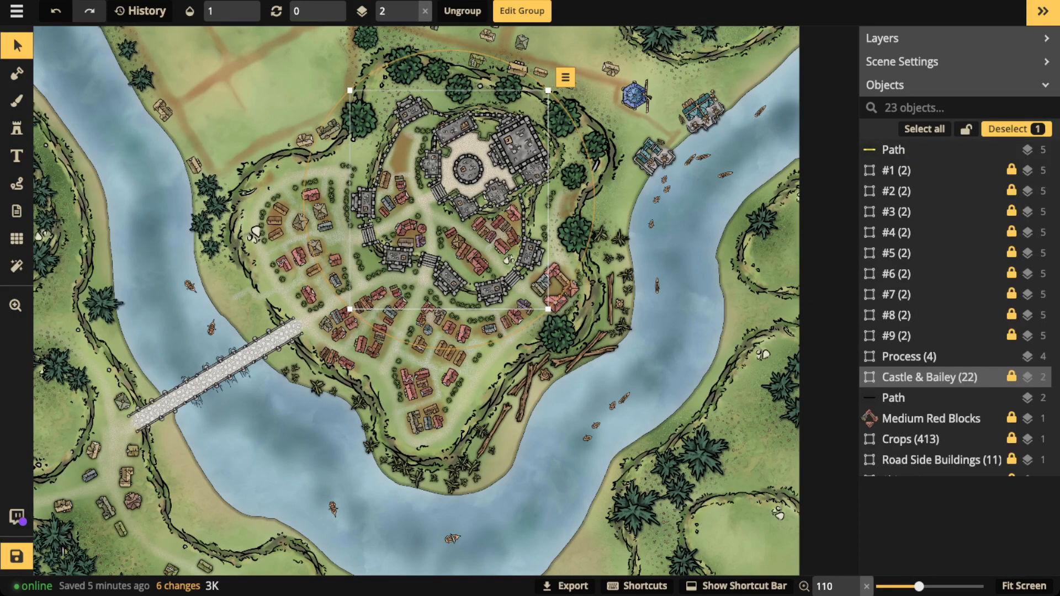
# - Show the #9 title group by setting its opacity to 1, and delete it from the map
pyautogui.scroll(-3, 292, 109)
pyautogui.moveTo(292, 109); pyautogui.dragTo(292, 157)
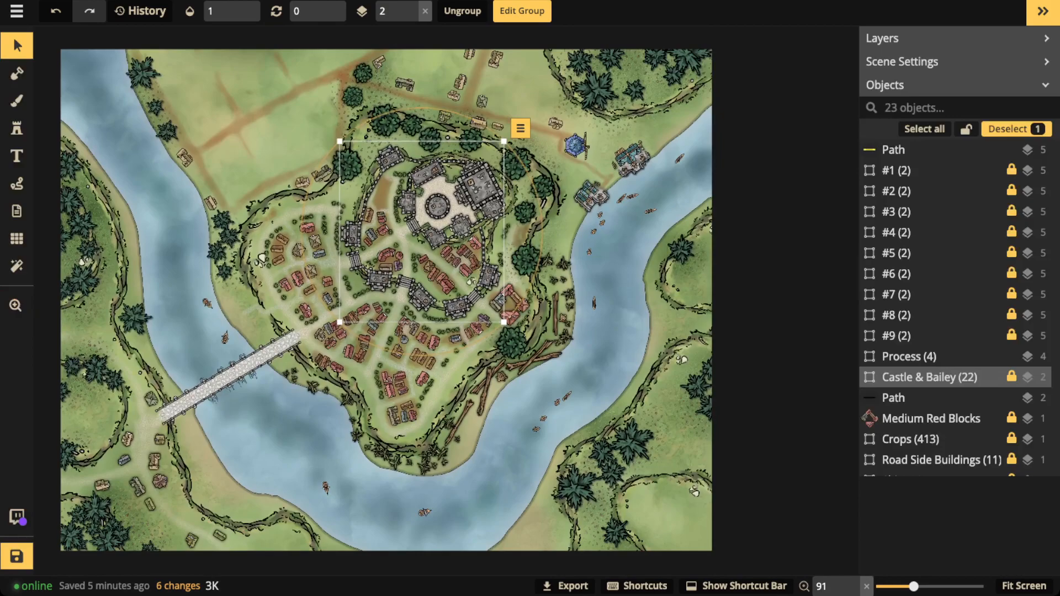
pyautogui.click(906, 336)
pyautogui.click(254, 11)
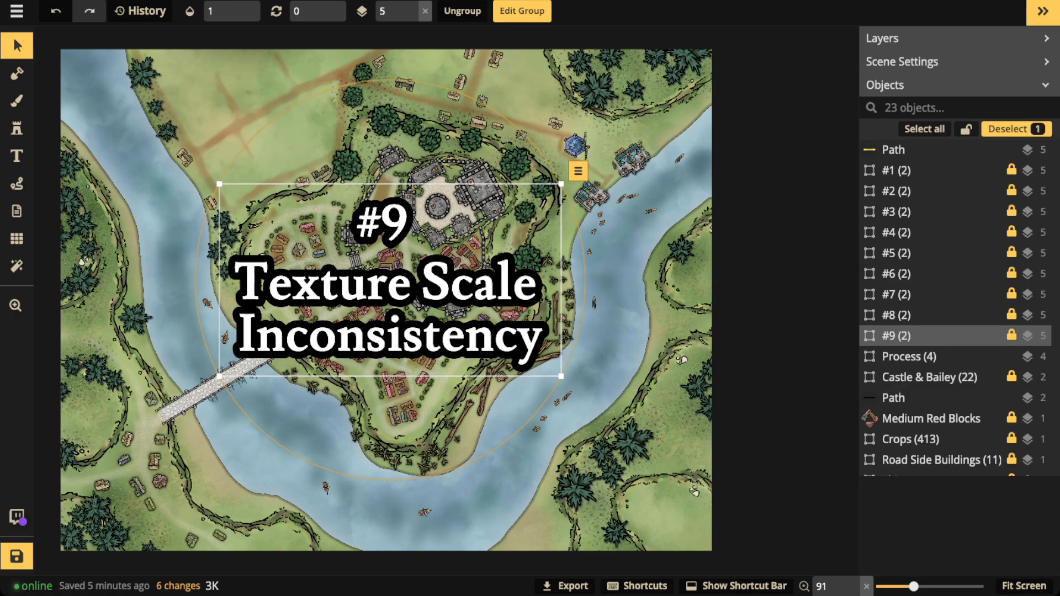
pyautogui.press('Delete')
# - Paint the fine cobblestone texture along the whole bridge on the foreground layer with a round brush of size 20
pyautogui.scroll(5, 93, 475)
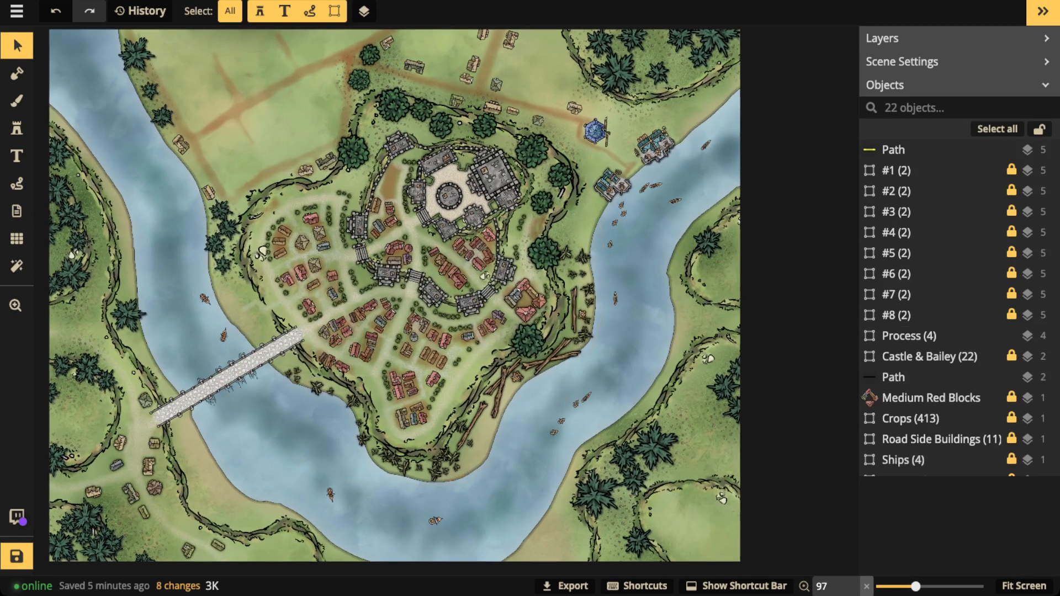
pyautogui.scroll(2, 191, 397)
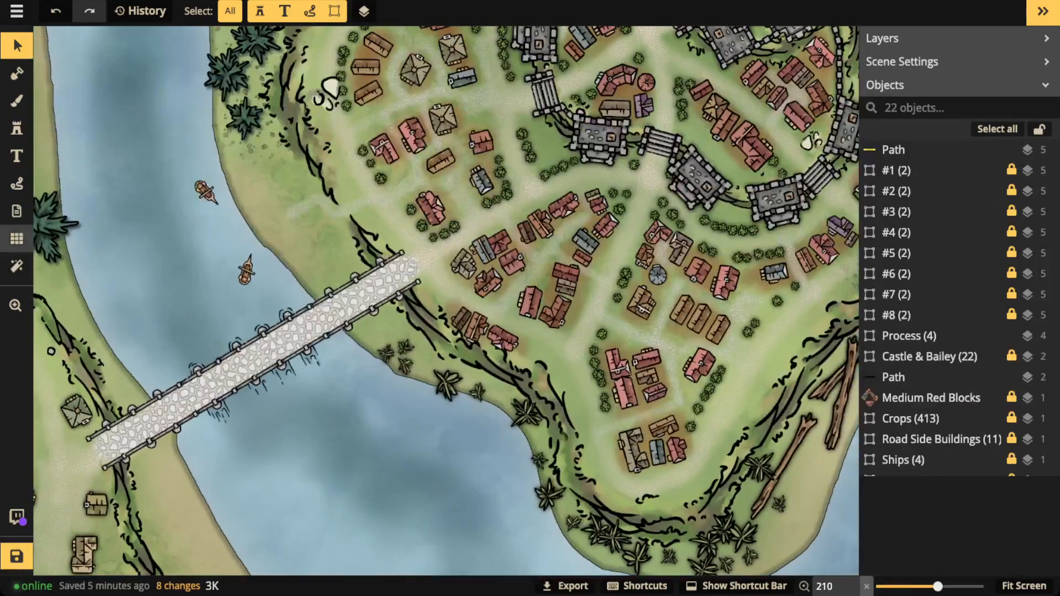
pyautogui.moveTo(138, 354); pyautogui.dragTo(242, 265)
pyautogui.press('space')
pyautogui.moveTo(376, 223)
pyautogui.mouseDown()
pyautogui.moveTo(434, 167)
pyautogui.moveTo(274, 326)
pyautogui.moveTo(196, 353)
pyautogui.moveTo(311, 253)
pyautogui.moveTo(43, 494)
pyautogui.moveTo(191, 307)
pyautogui.moveTo(345, 240)
pyautogui.mouseUp()
pyautogui.scroll(4, 388, 222)
pyautogui.scroll(2, 419, 216)
pyautogui.click(16, 101)
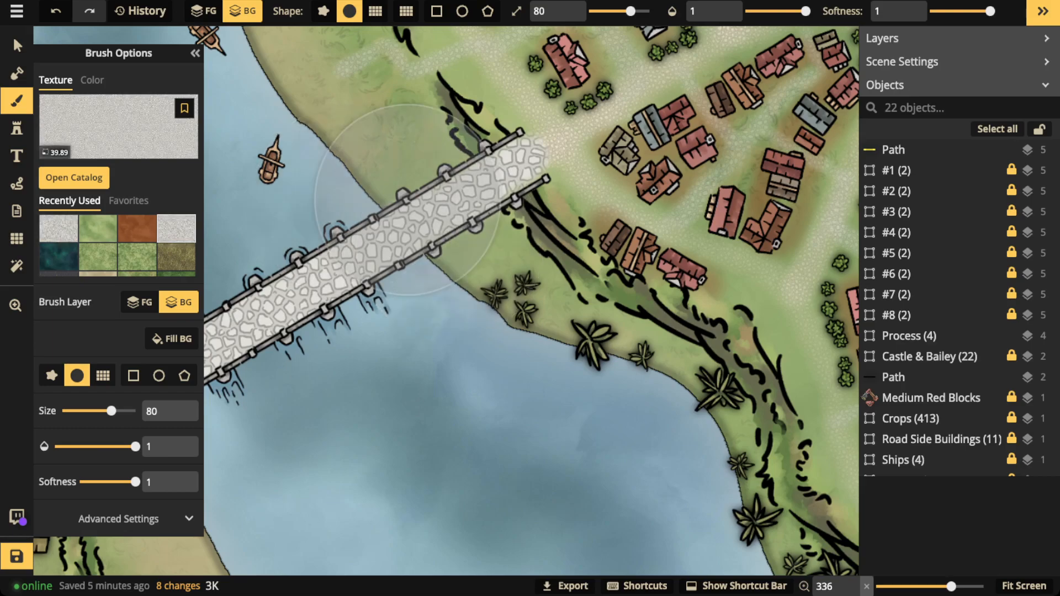
pyautogui.moveTo(423, 194); pyautogui.dragTo(455, 171)
pyautogui.press('[')
pyautogui.press('[')
pyautogui.press('[')
pyautogui.press('[')
pyautogui.press('[')
pyautogui.press('[')
pyautogui.press('[')
pyautogui.press('[')
pyautogui.press('[')
pyautogui.press('[')
pyautogui.press('[')
pyautogui.press('[')
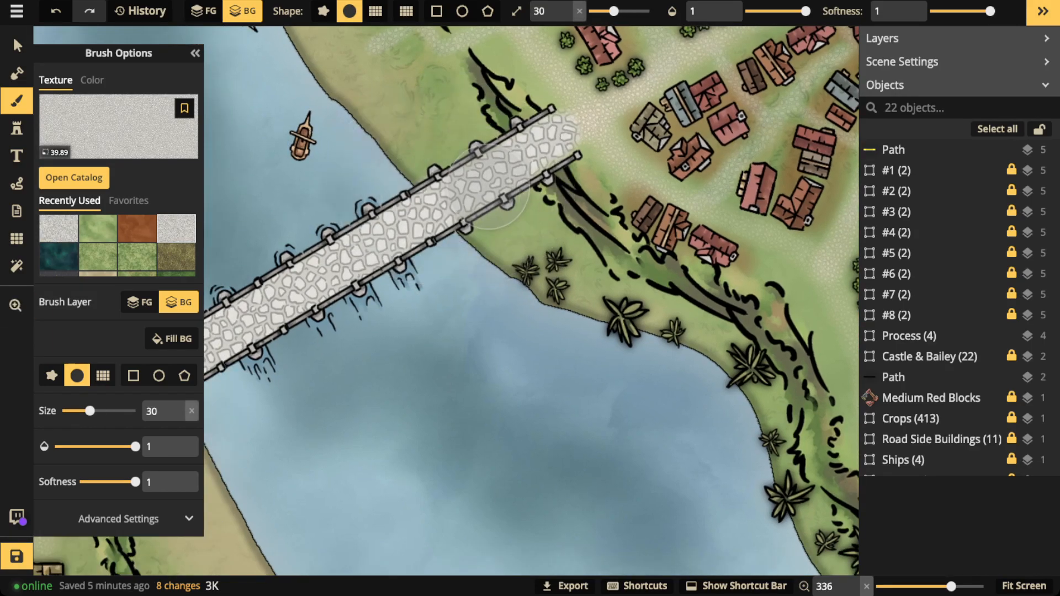
pyautogui.click(205, 12)
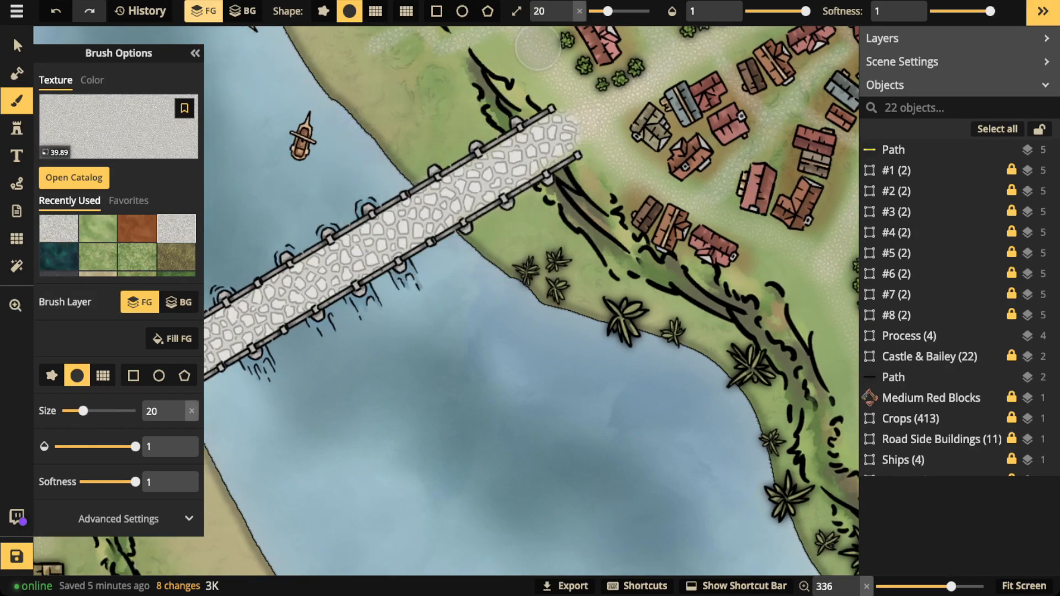
pyautogui.moveTo(575, 119)
pyautogui.mouseDown()
pyautogui.moveTo(497, 182)
pyautogui.moveTo(442, 202)
pyautogui.moveTo(446, 210)
pyautogui.moveTo(353, 260)
pyautogui.moveTo(566, 110)
pyautogui.moveTo(411, 219)
pyautogui.moveTo(329, 250)
pyautogui.mouseUp()
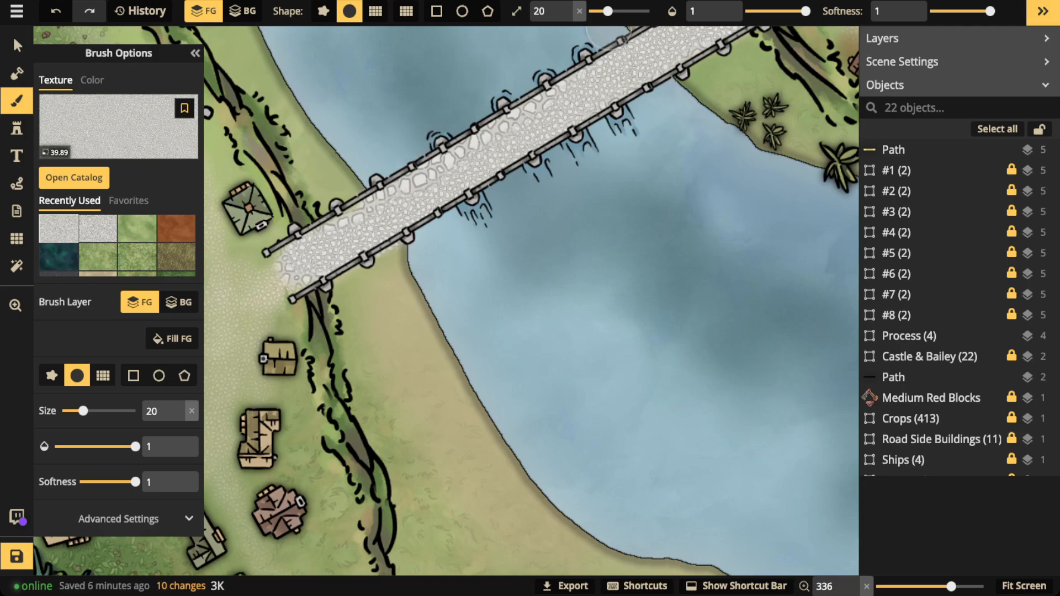
# - Lower the brush opacity to 0.43, paint the cobblestone texture along the town's roads, and return to the selection tool
pyautogui.click(774, 12)
pyautogui.scroll(-2, 554, 41)
pyautogui.moveTo(524, 101); pyautogui.dragTo(543, 87)
pyautogui.moveTo(426, 181)
pyautogui.mouseDown()
pyautogui.moveTo(330, 243)
pyautogui.moveTo(354, 220)
pyautogui.moveTo(289, 197)
pyautogui.moveTo(304, 304)
pyautogui.moveTo(300, 200)
pyautogui.mouseUp()
pyautogui.moveTo(717, 47)
pyautogui.mouseDown()
pyautogui.moveTo(537, 270)
pyautogui.moveTo(527, 218)
pyautogui.mouseUp()
pyautogui.moveTo(572, 274)
pyautogui.mouseDown()
pyautogui.moveTo(558, 257)
pyautogui.moveTo(637, 184)
pyautogui.moveTo(529, 155)
pyautogui.moveTo(486, 180)
pyautogui.moveTo(476, 170)
pyautogui.mouseUp()
pyautogui.moveTo(629, 159); pyautogui.dragTo(610, 341)
pyautogui.moveTo(536, 105); pyautogui.dragTo(532, 207)
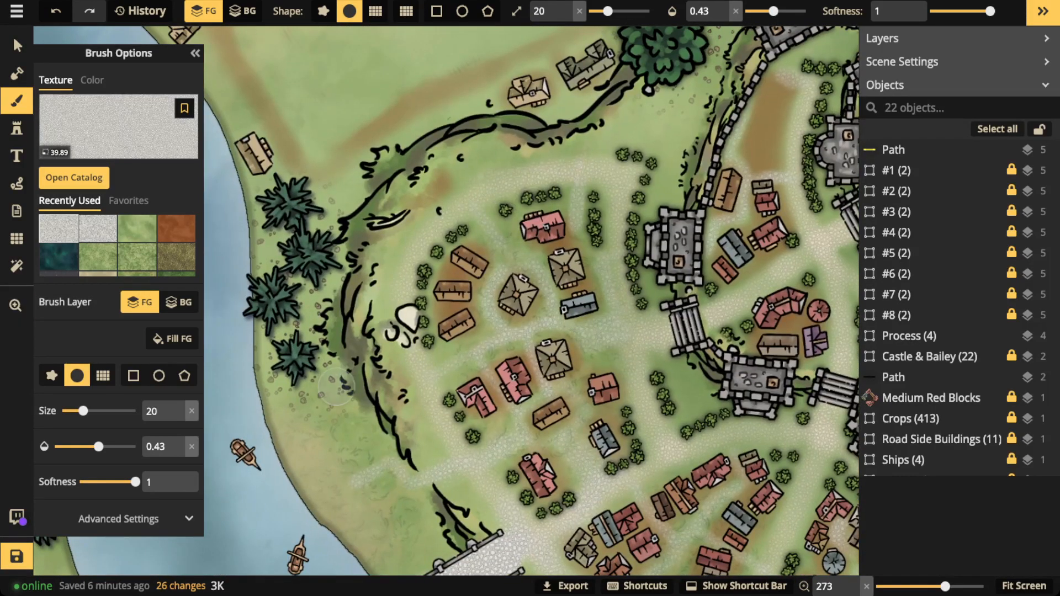
pyautogui.scroll(-1, 540, 276)
pyautogui.moveTo(624, 232); pyautogui.dragTo(505, 224)
pyautogui.moveTo(663, 342); pyautogui.dragTo(504, 246)
pyautogui.scroll(-5, 500, 281)
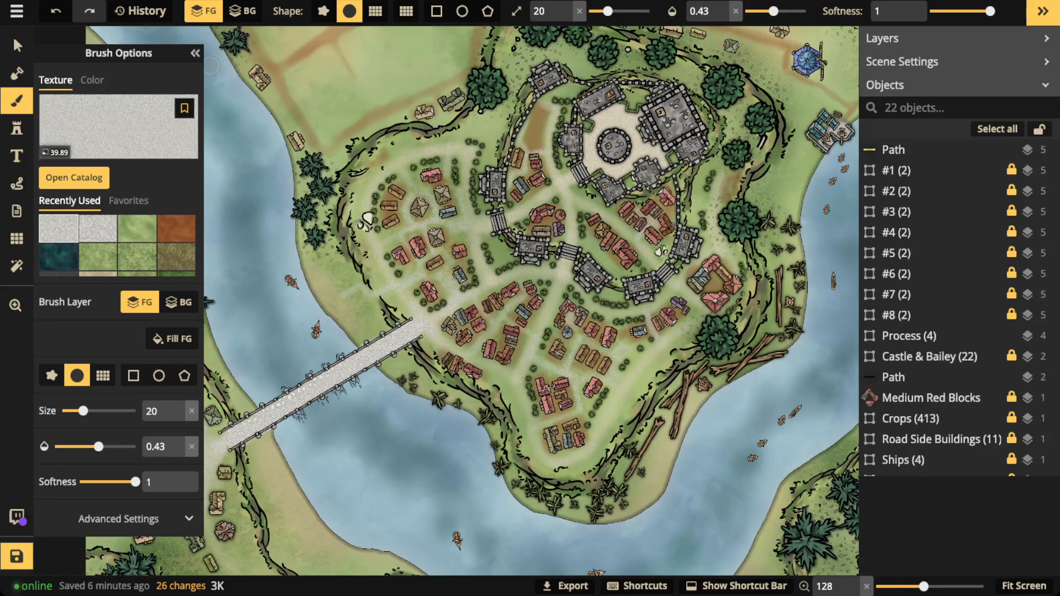
pyautogui.click(195, 53)
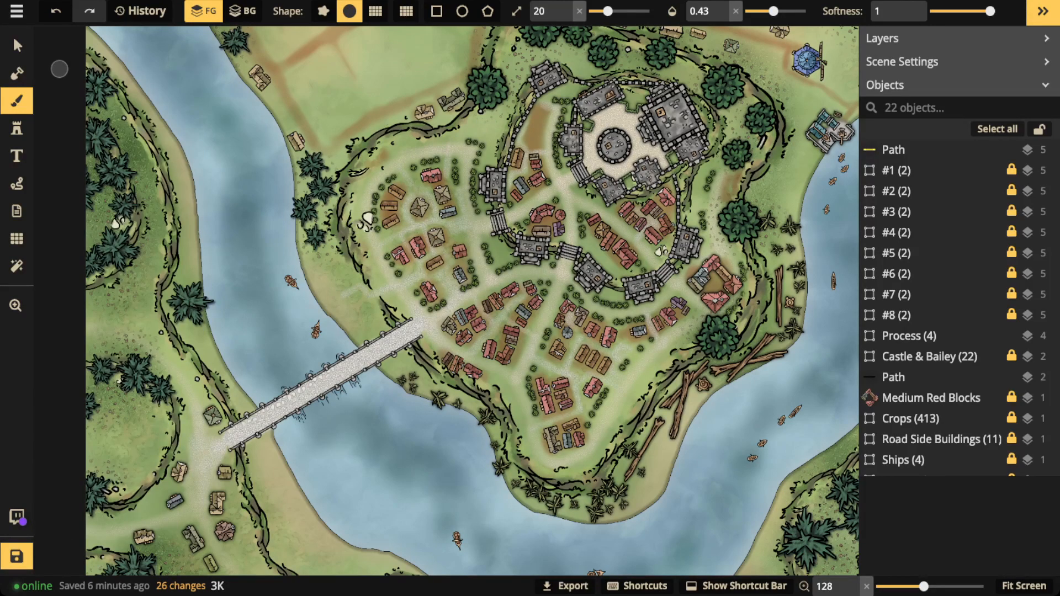
pyautogui.click(18, 47)
# - Show the #8 title group by setting its opacity to 1, and delete it from the map
pyautogui.scroll(-3, 362, 221)
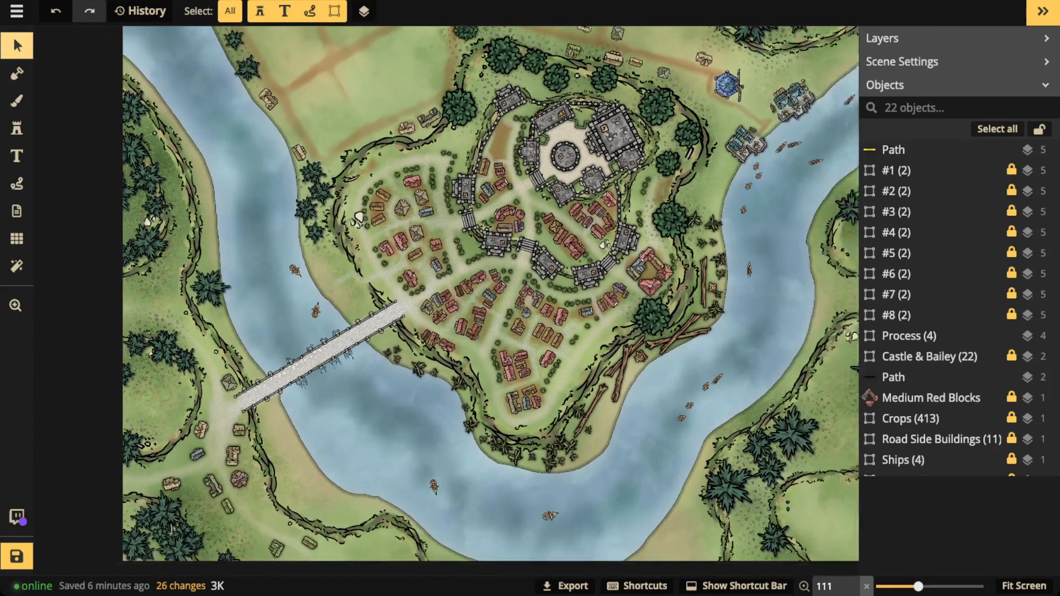
pyautogui.moveTo(361, 221); pyautogui.dragTo(235, 223)
pyautogui.scroll(-1, 519, 238)
pyautogui.moveTo(519, 237); pyautogui.dragTo(626, 268)
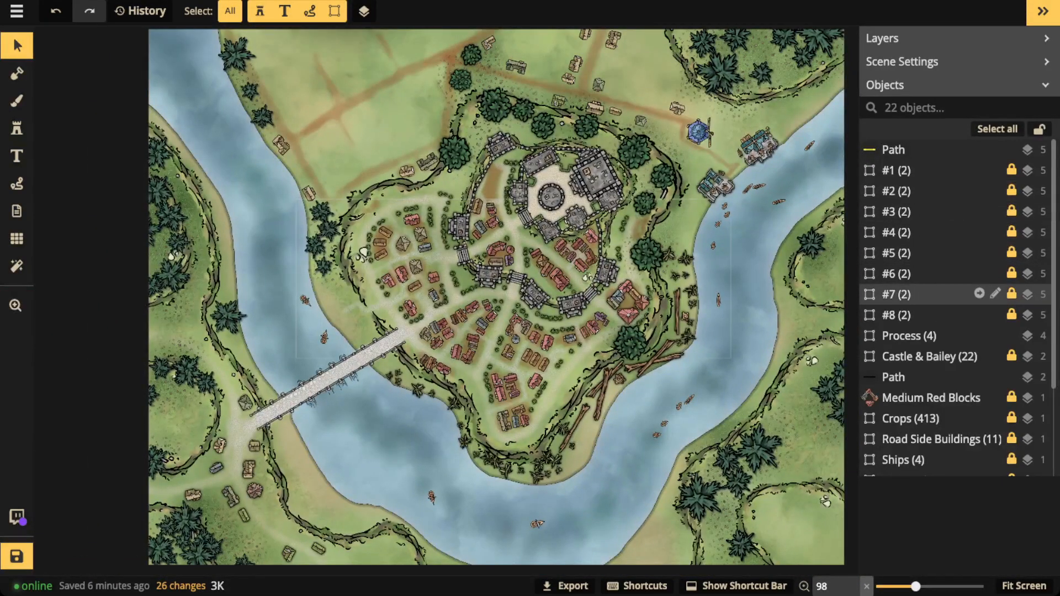
pyautogui.click(905, 316)
pyautogui.click(254, 11)
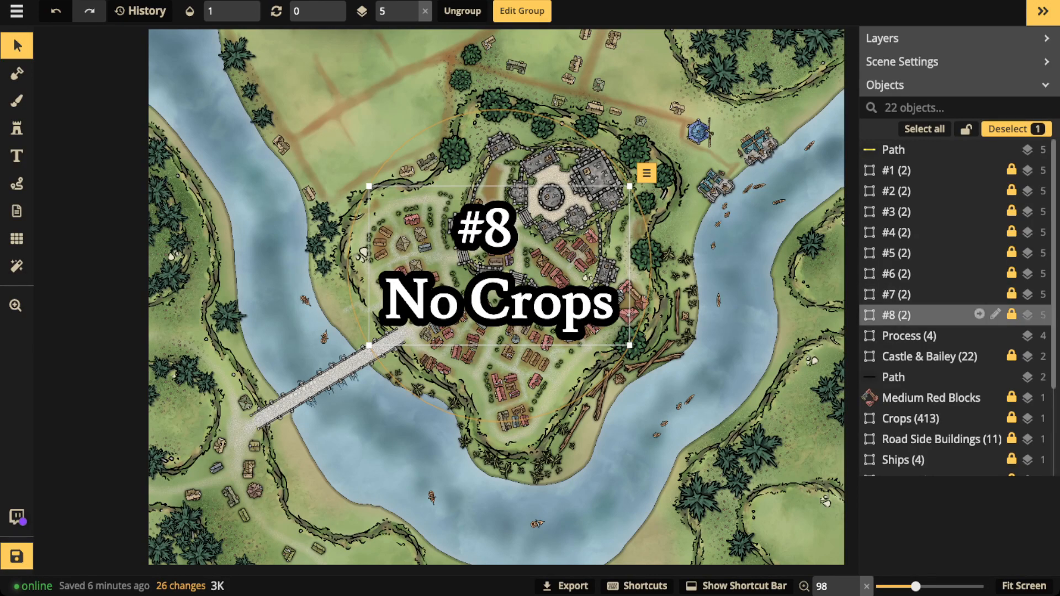
pyautogui.press('Delete')
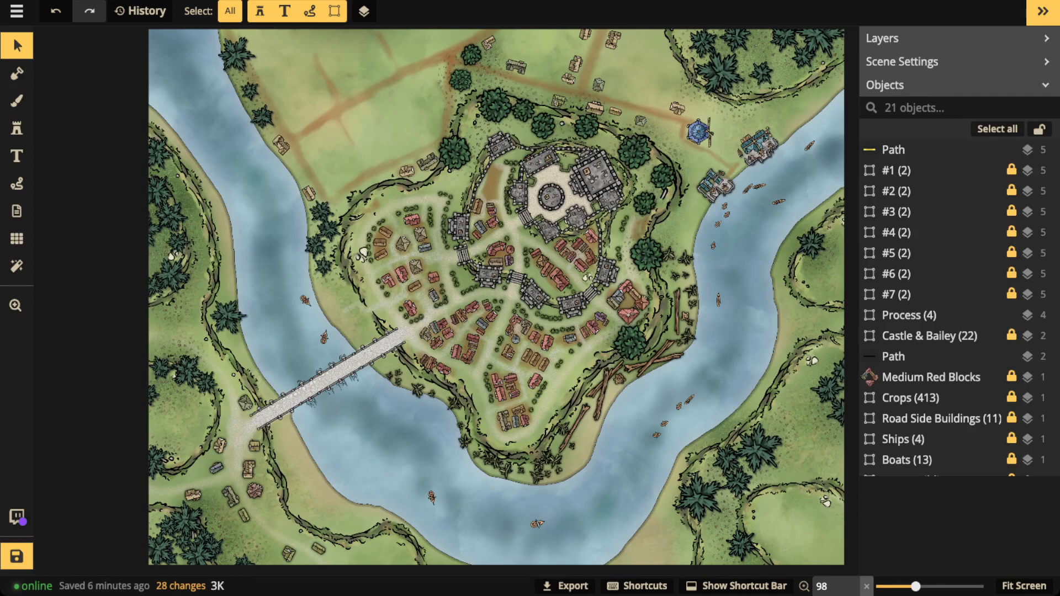
# - Try a new scene from a region of about 3400 by 2691 around the whole map, and cancel the selection
pyautogui.scroll(5, 553, 245)
pyautogui.press('space')
pyautogui.moveTo(553, 246); pyautogui.dragTo(551, 464)
pyautogui.press('space')
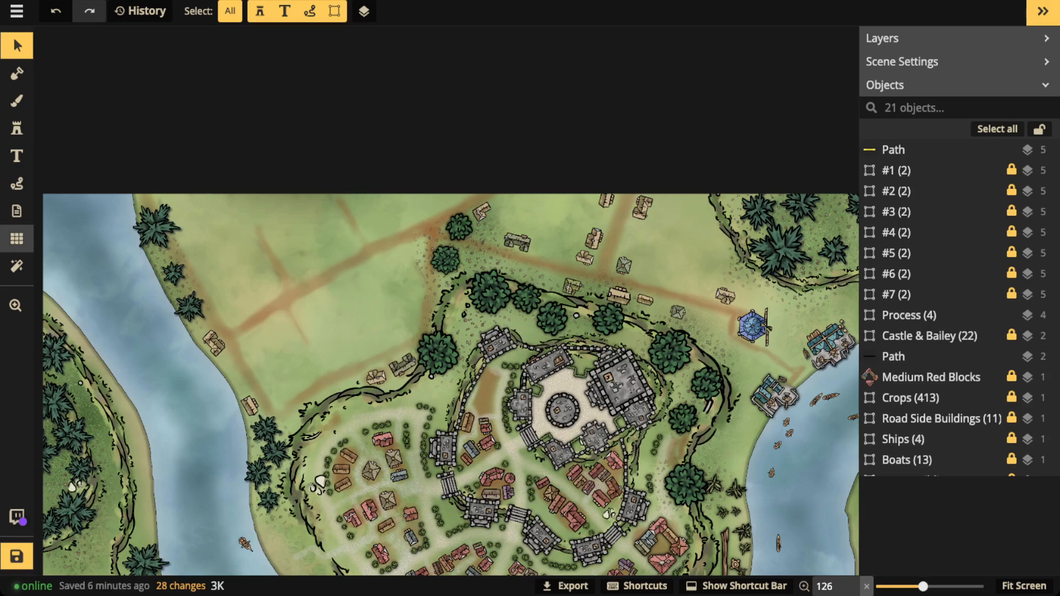
pyautogui.click(17, 239)
pyautogui.click(118, 114)
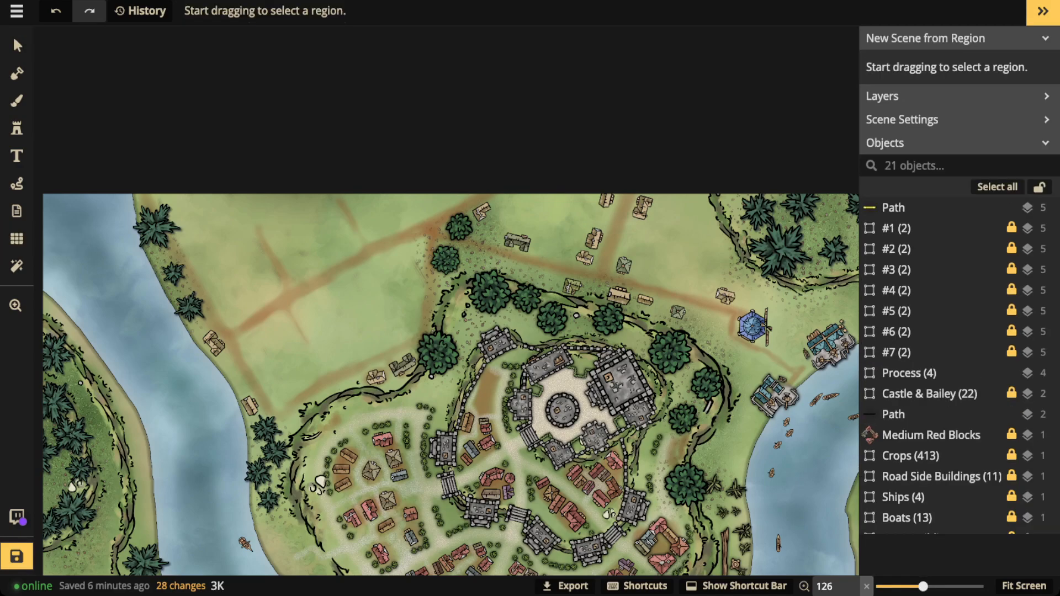
pyautogui.scroll(-5, 517, 206)
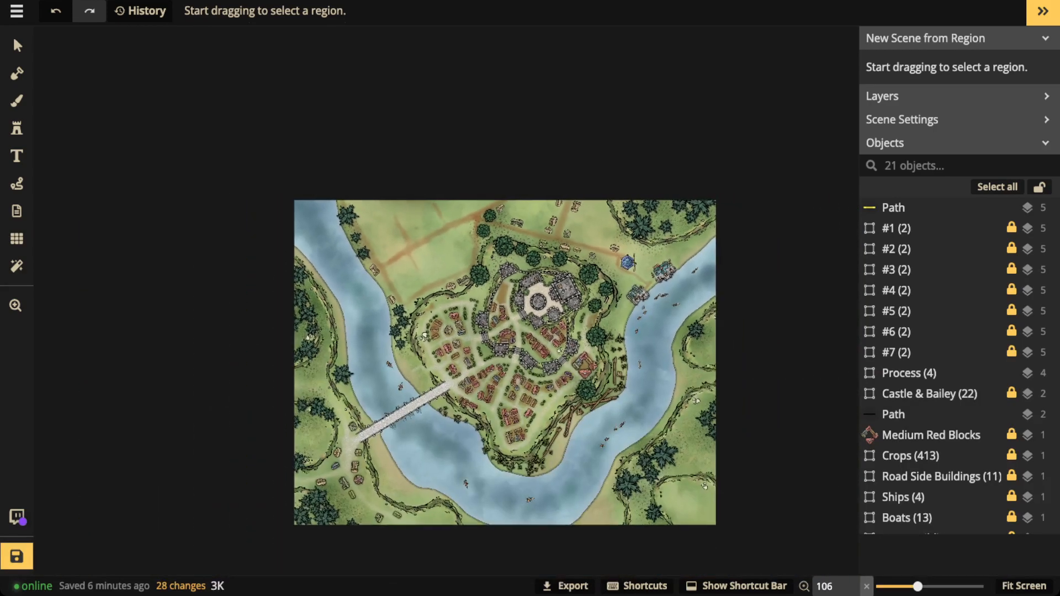
pyautogui.moveTo(279, 153); pyautogui.dragTo(746, 531)
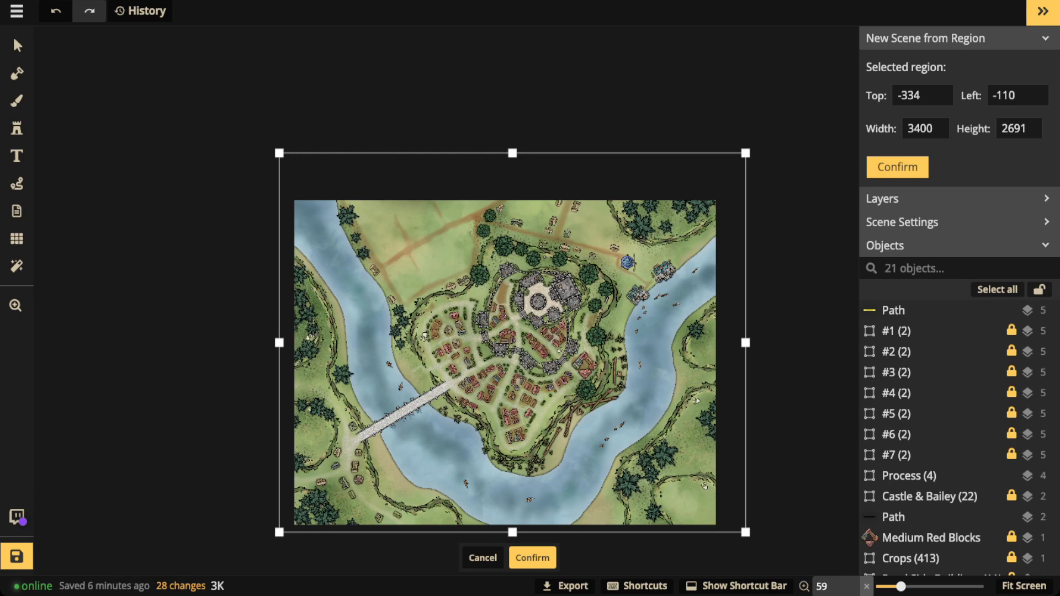
pyautogui.press('Escape')
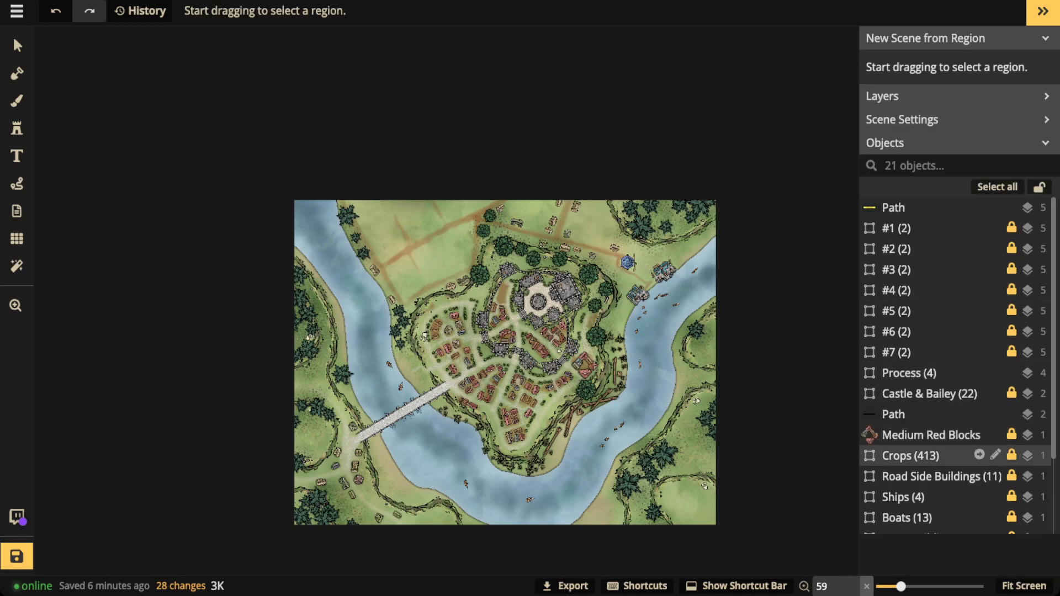
# - Show the Crops group of bush-bordered fields by setting its opacity to 1
pyautogui.click(928, 456)
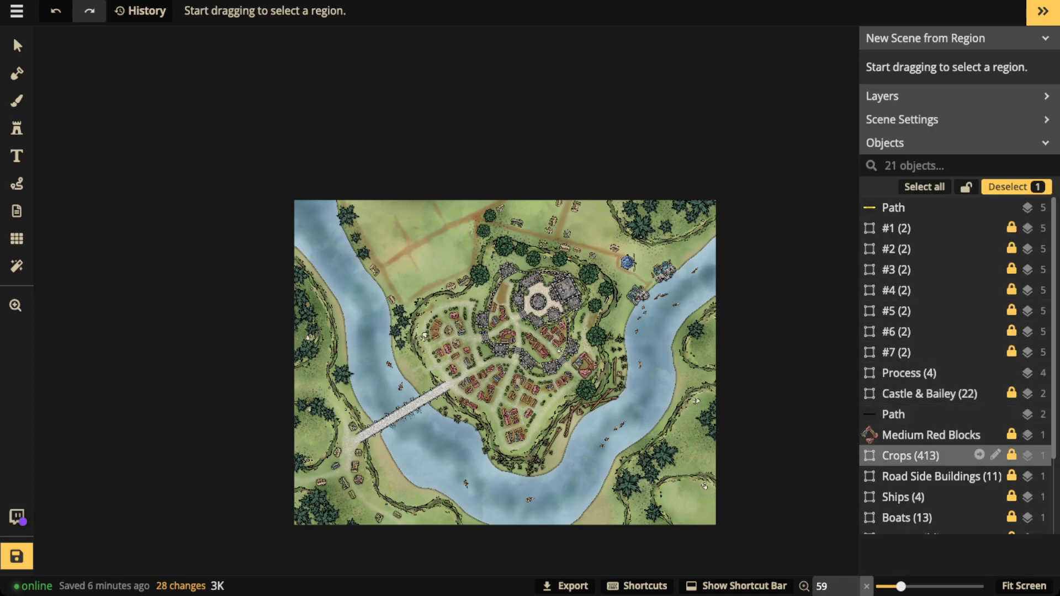
pyautogui.click(978, 455)
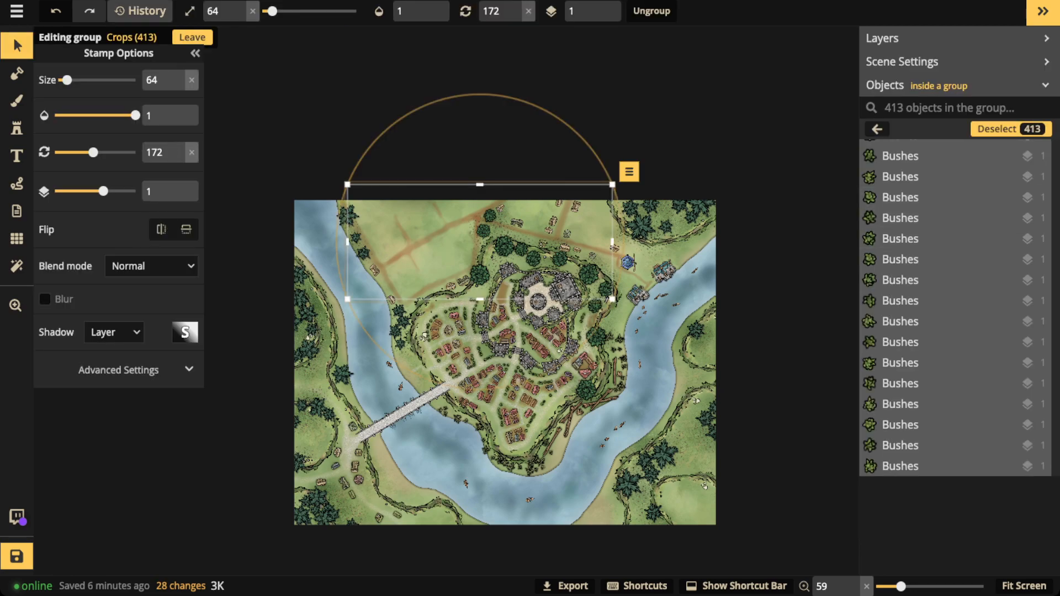
pyautogui.press('Escape')
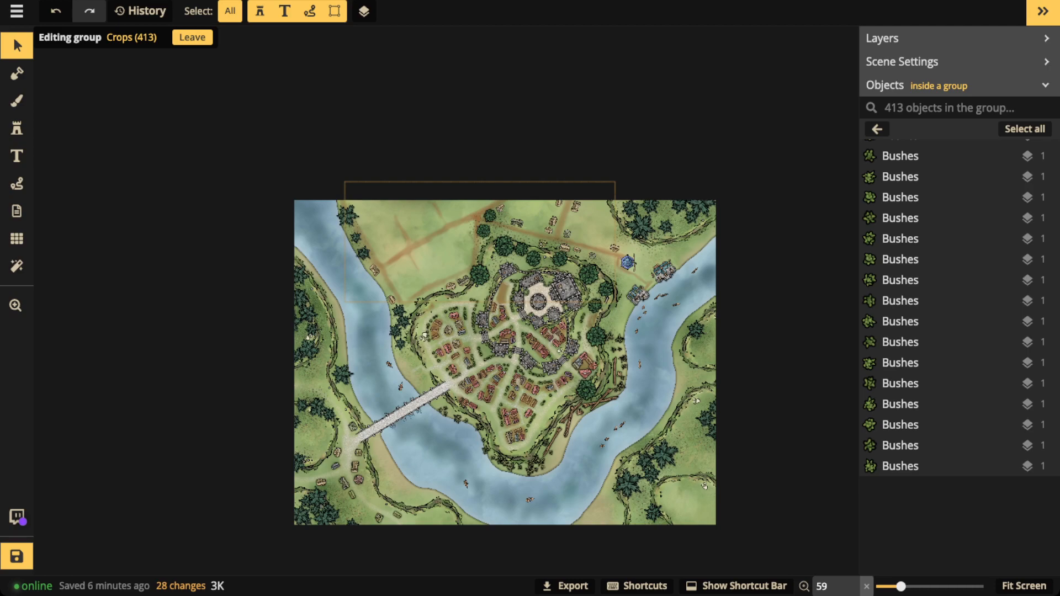
pyautogui.press('Escape')
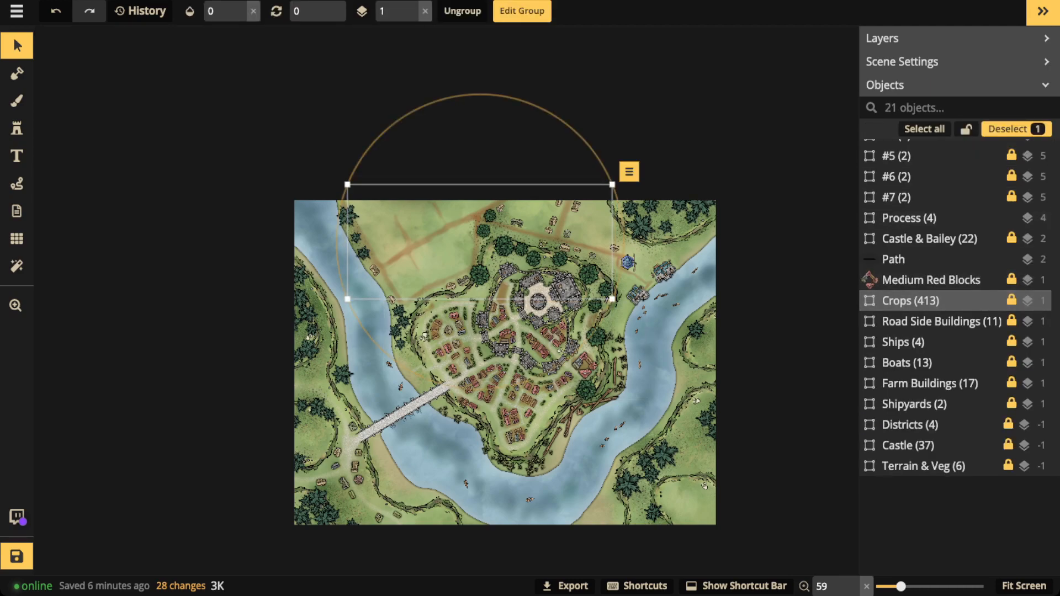
pyautogui.click(253, 8)
# - Set the foreground brush's brown crop texture to size 50.35 and rotation 63, with brush opacity 1 and brush size 15
pyautogui.scroll(2, 379, 230)
pyautogui.scroll(6, 415, 264)
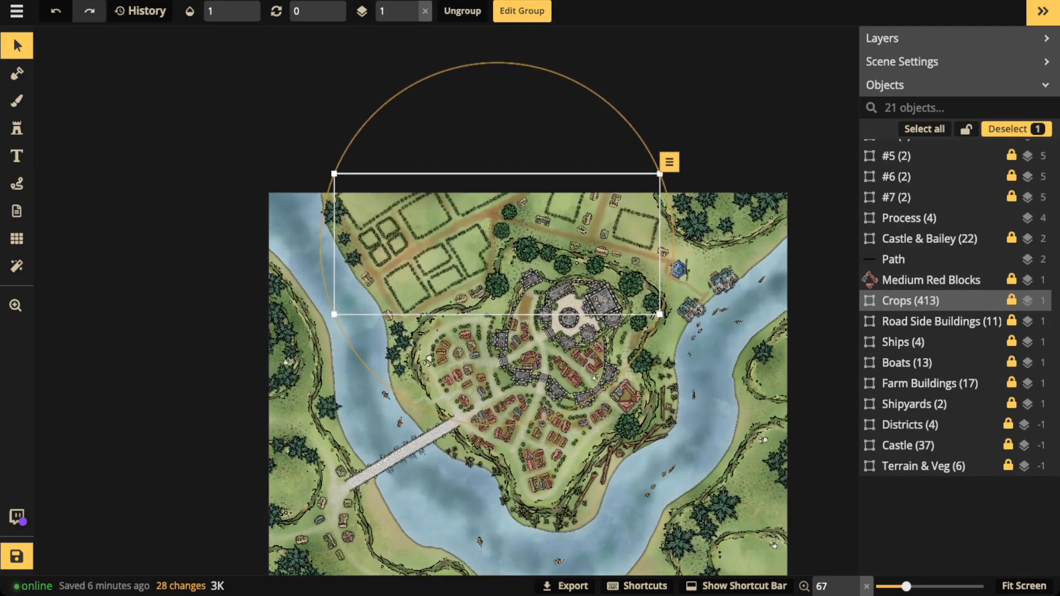
pyautogui.scroll(8, 405, 299)
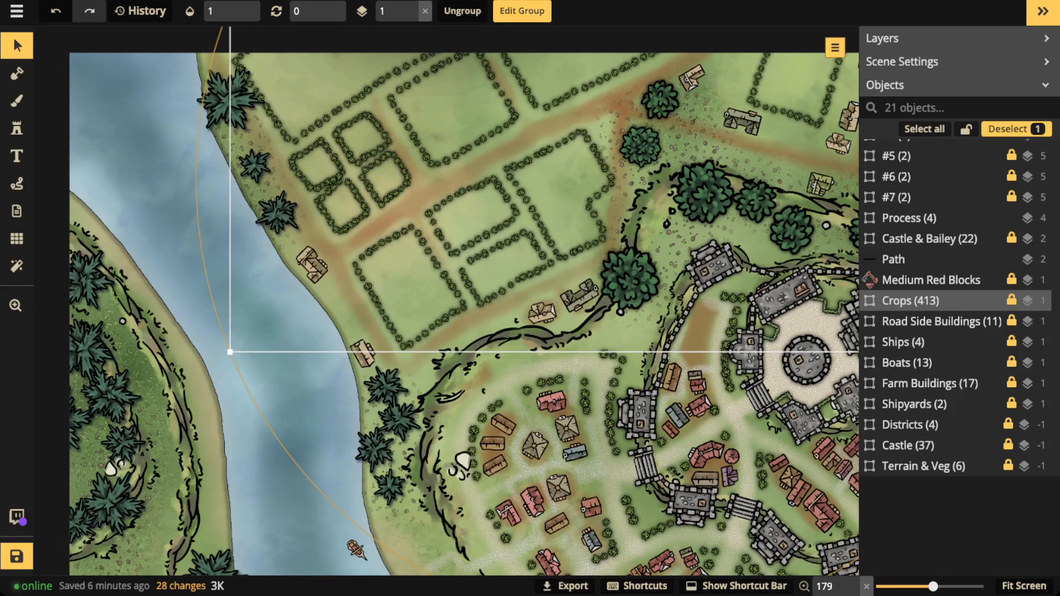
pyautogui.scroll(3, 457, 184)
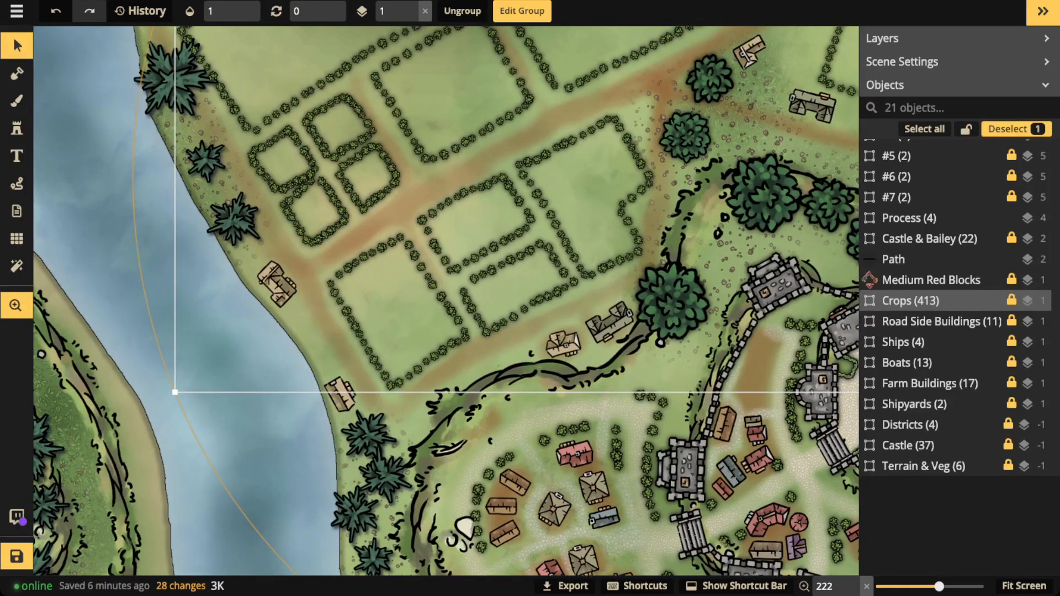
pyautogui.moveTo(457, 184); pyautogui.dragTo(467, 227)
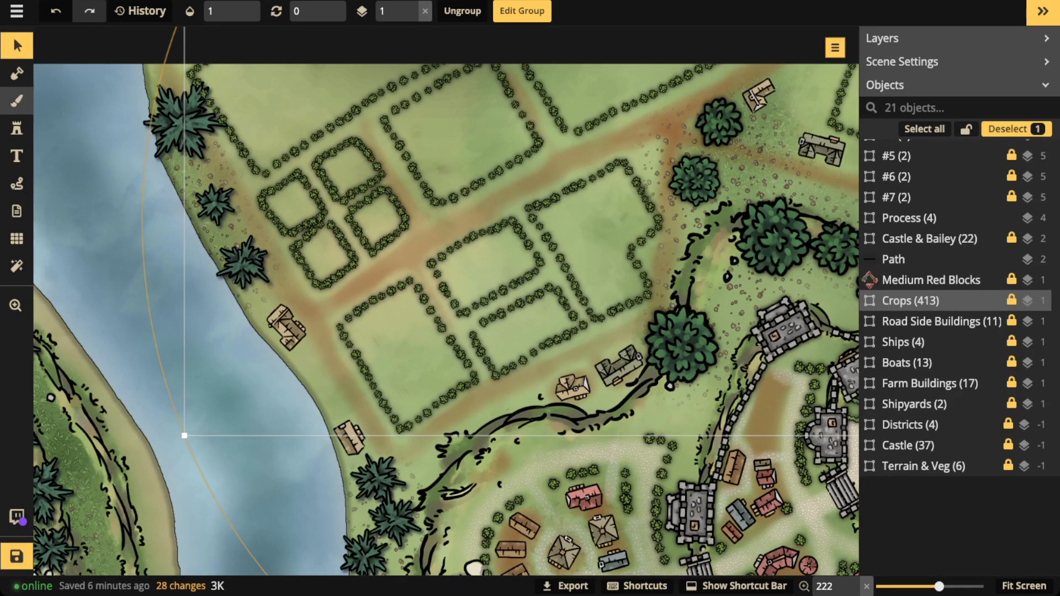
pyautogui.click(17, 101)
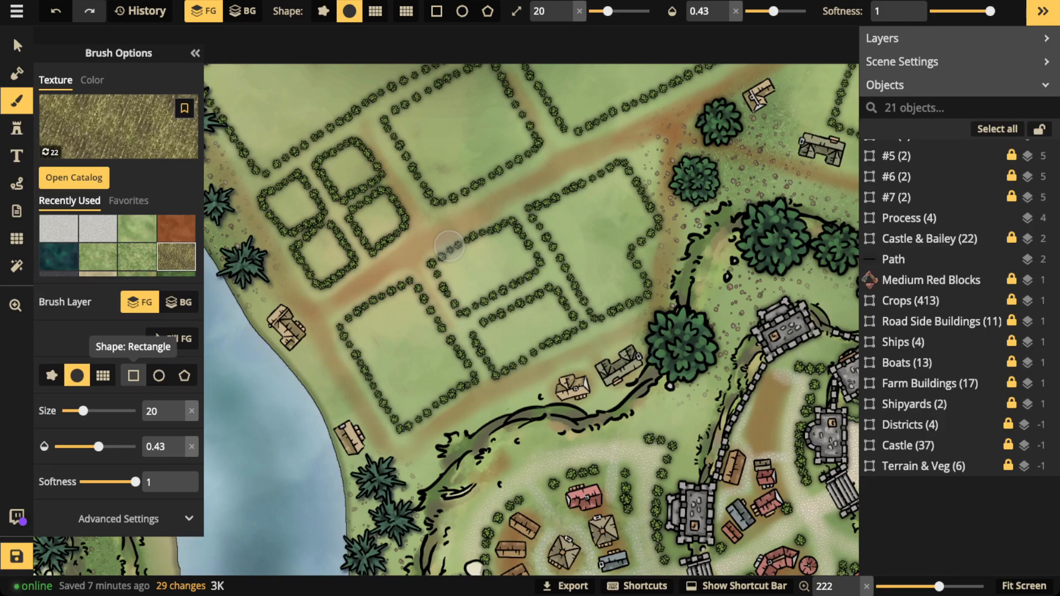
pyautogui.scroll(-5, 436, 502)
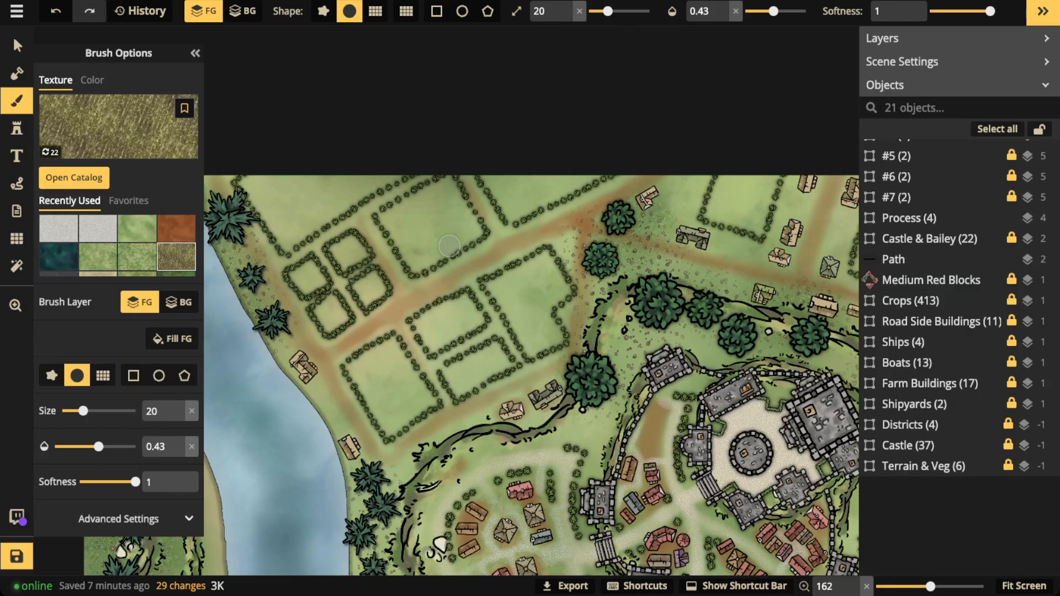
pyautogui.click(118, 519)
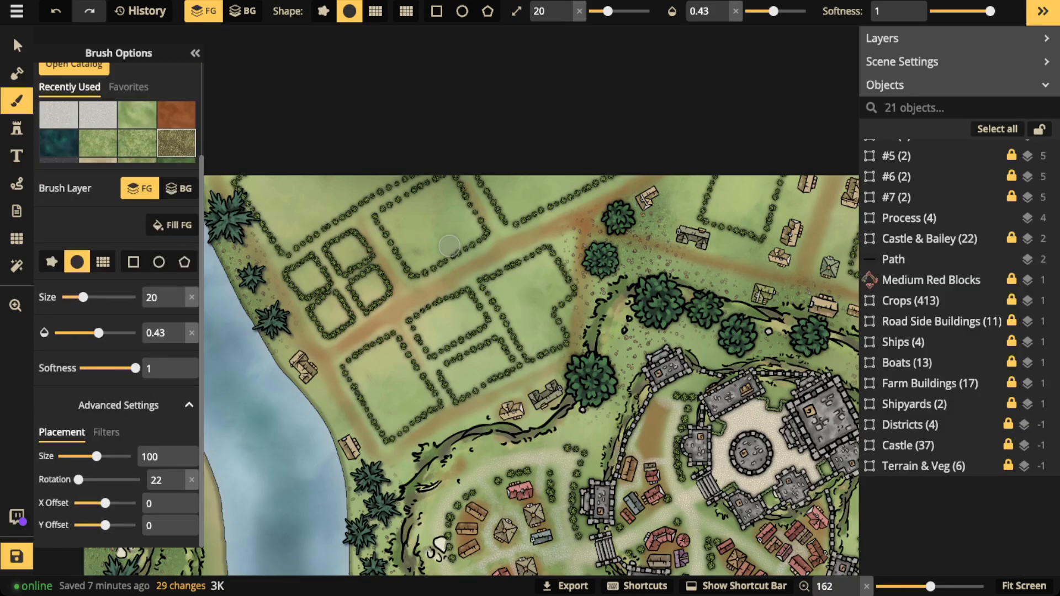
pyautogui.moveTo(78, 480); pyautogui.dragTo(83, 456)
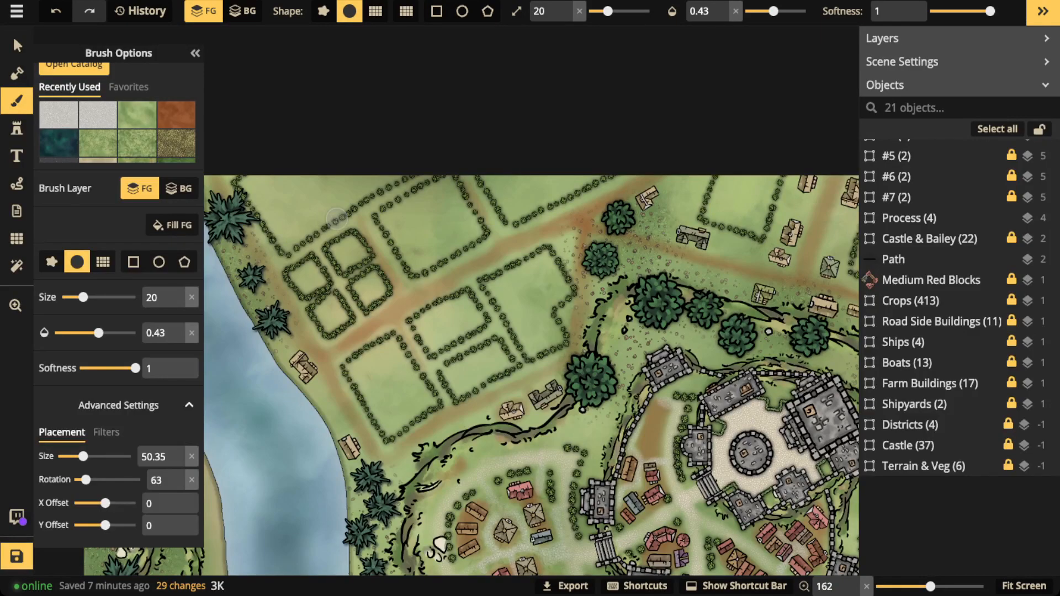
pyautogui.moveTo(773, 11); pyautogui.dragTo(805, 11)
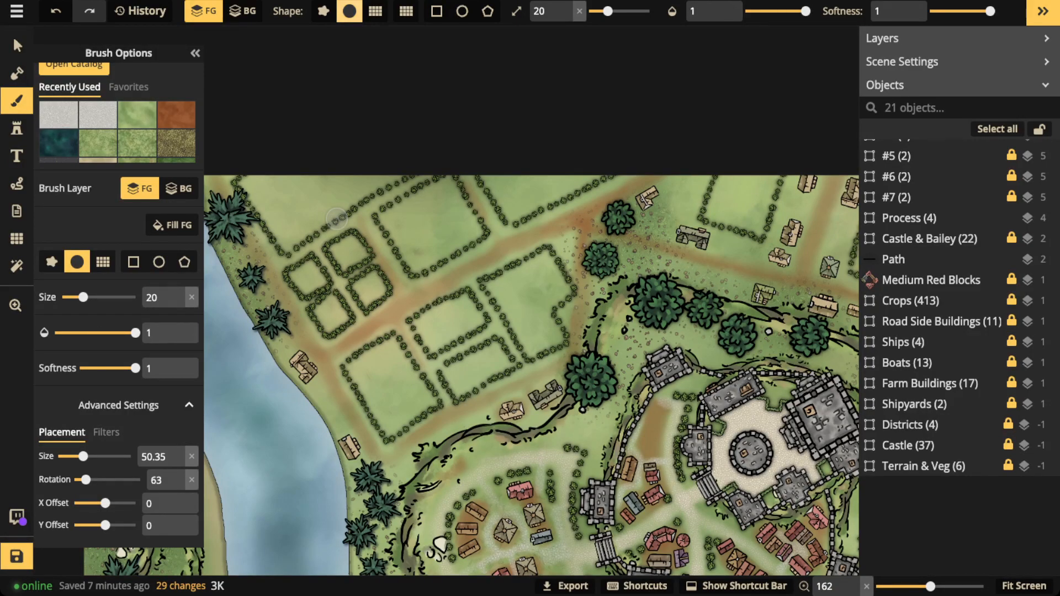
pyautogui.moveTo(608, 11); pyautogui.dragTo(604, 11)
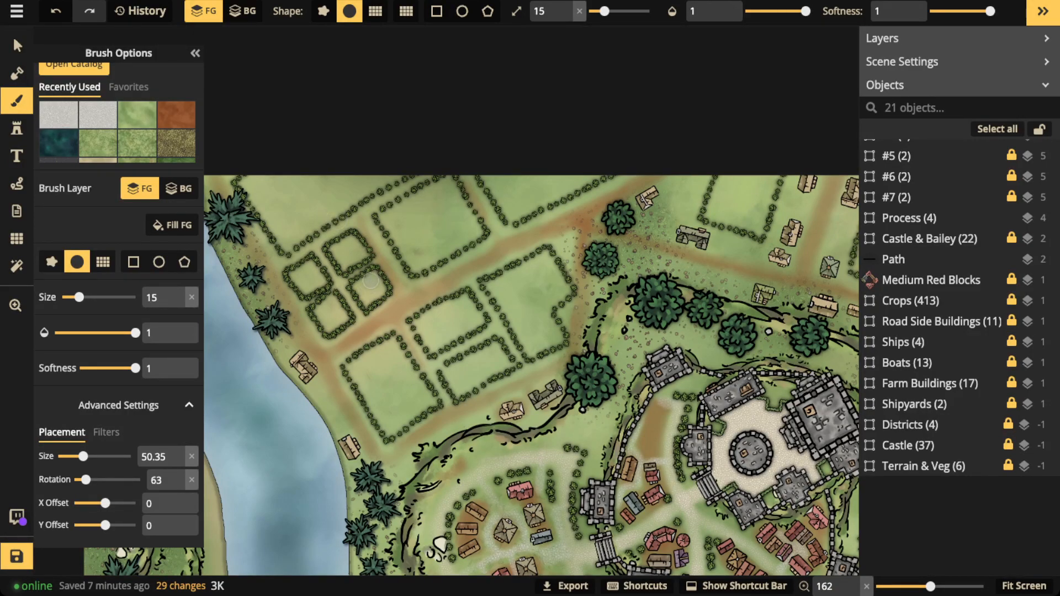
# - Paint the crop texture inside the four small hedged plots and the large plot south of them, and return to the selection tool
pyautogui.moveTo(371, 281)
pyautogui.mouseDown()
pyautogui.moveTo(364, 292)
pyautogui.moveTo(373, 290)
pyautogui.mouseUp()
pyautogui.moveTo(339, 243)
pyautogui.mouseDown()
pyautogui.moveTo(352, 266)
pyautogui.moveTo(357, 249)
pyautogui.moveTo(308, 269)
pyautogui.moveTo(327, 282)
pyautogui.moveTo(302, 292)
pyautogui.moveTo(296, 270)
pyautogui.moveTo(318, 275)
pyautogui.mouseUp()
pyautogui.moveTo(330, 311)
pyautogui.mouseDown()
pyautogui.moveTo(334, 326)
pyautogui.moveTo(325, 306)
pyautogui.mouseUp()
pyautogui.moveTo(398, 345)
pyautogui.mouseDown()
pyautogui.moveTo(348, 367)
pyautogui.moveTo(388, 432)
pyautogui.moveTo(432, 406)
pyautogui.moveTo(394, 353)
pyautogui.moveTo(402, 348)
pyautogui.moveTo(391, 356)
pyautogui.moveTo(407, 365)
pyautogui.moveTo(387, 414)
pyautogui.moveTo(418, 397)
pyautogui.moveTo(394, 417)
pyautogui.moveTo(412, 414)
pyautogui.moveTo(428, 405)
pyautogui.moveTo(404, 384)
pyautogui.moveTo(413, 389)
pyautogui.moveTo(360, 368)
pyautogui.moveTo(382, 396)
pyautogui.moveTo(383, 370)
pyautogui.moveTo(421, 376)
pyautogui.mouseUp()
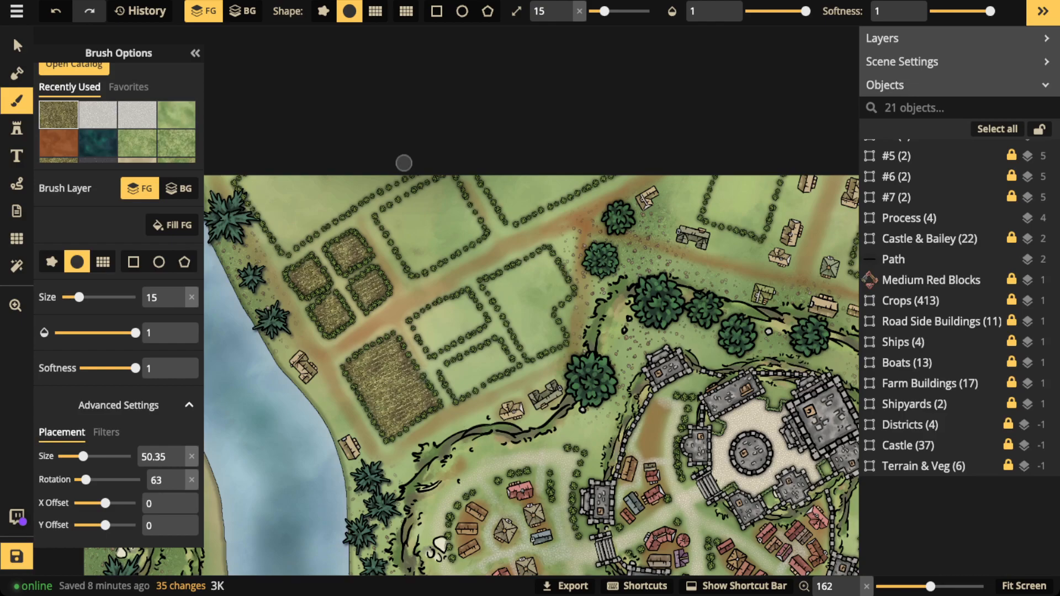
pyautogui.click(17, 45)
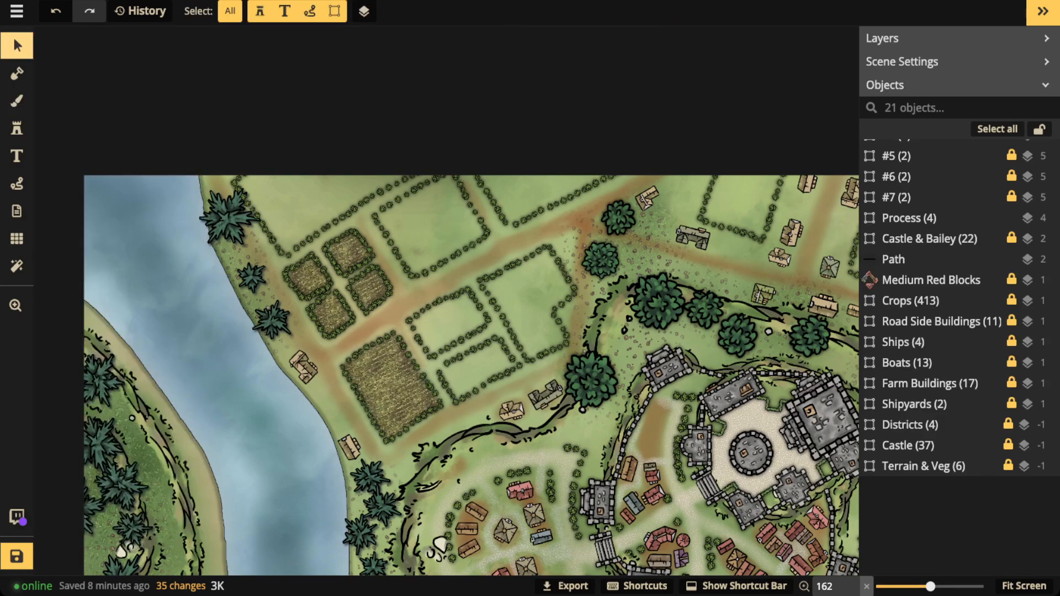
# - Show the #7 "No Water Source" title group by setting its opacity to 1, and delete it from the map
pyautogui.scroll(5, 413, 342)
pyautogui.moveTo(412, 342); pyautogui.dragTo(415, 239)
pyautogui.scroll(-3, 446, 301)
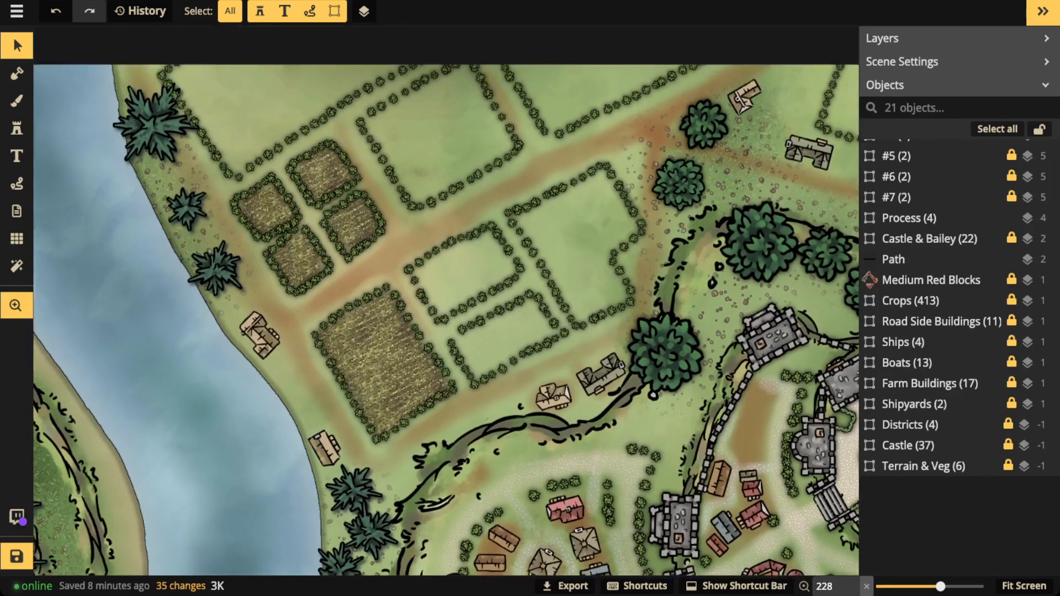
pyautogui.scroll(-4, 446, 320)
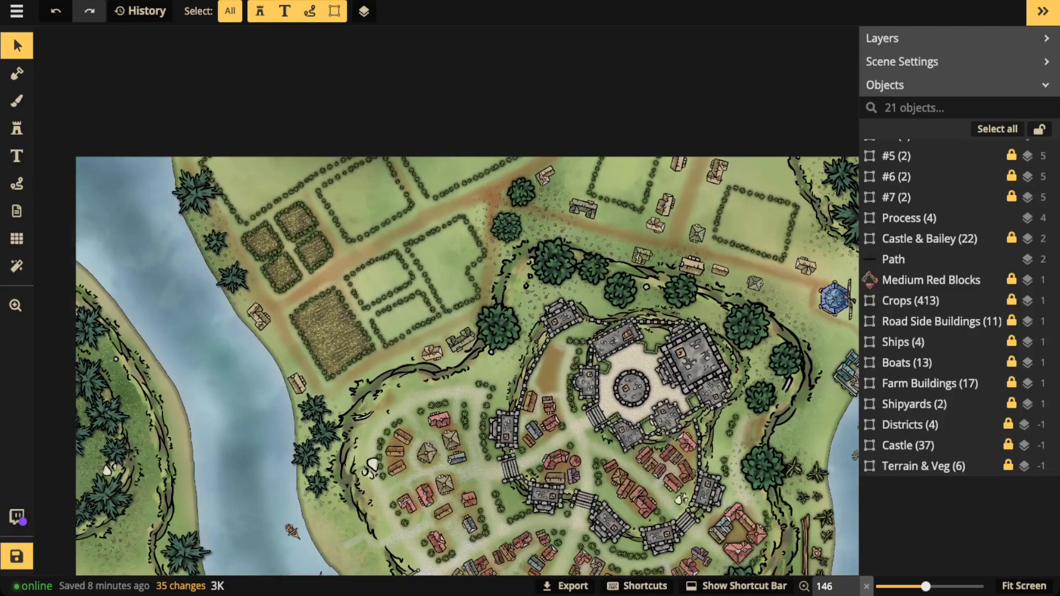
pyautogui.scroll(-2, 446, 320)
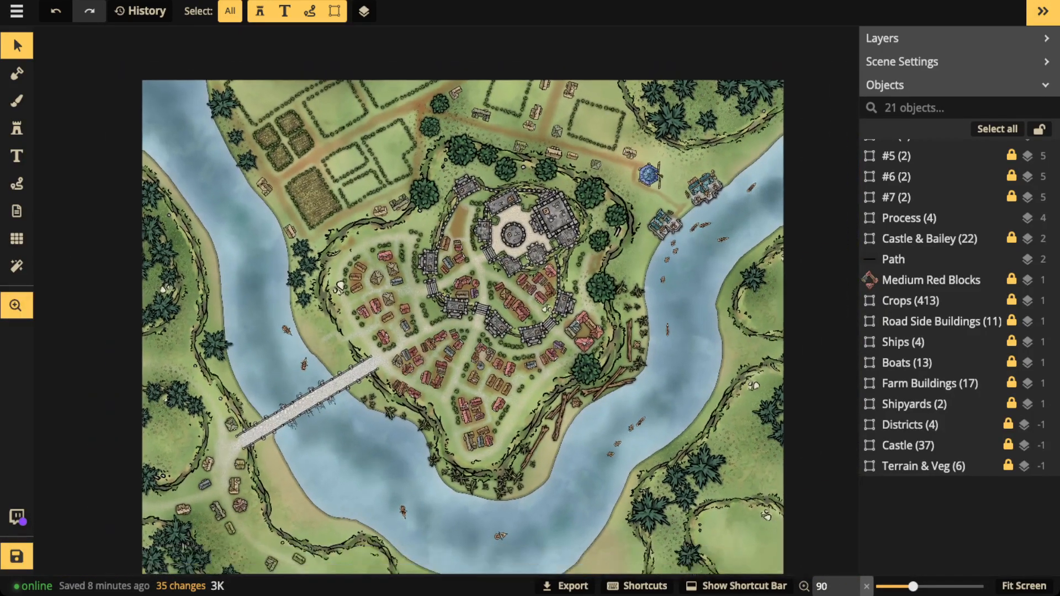
pyautogui.moveTo(462, 327); pyautogui.dragTo(459, 306)
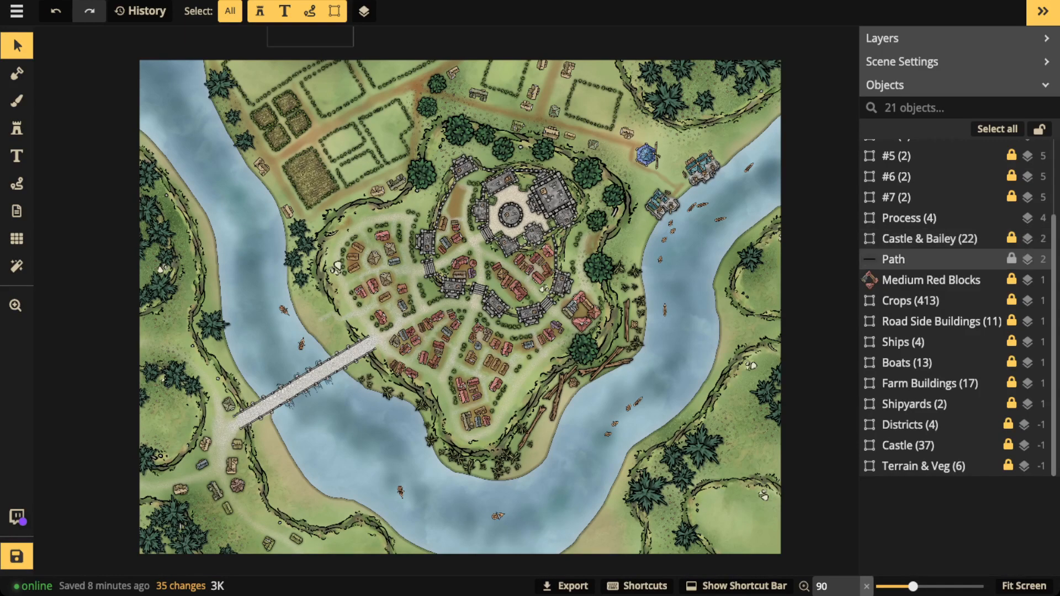
pyautogui.click(911, 301)
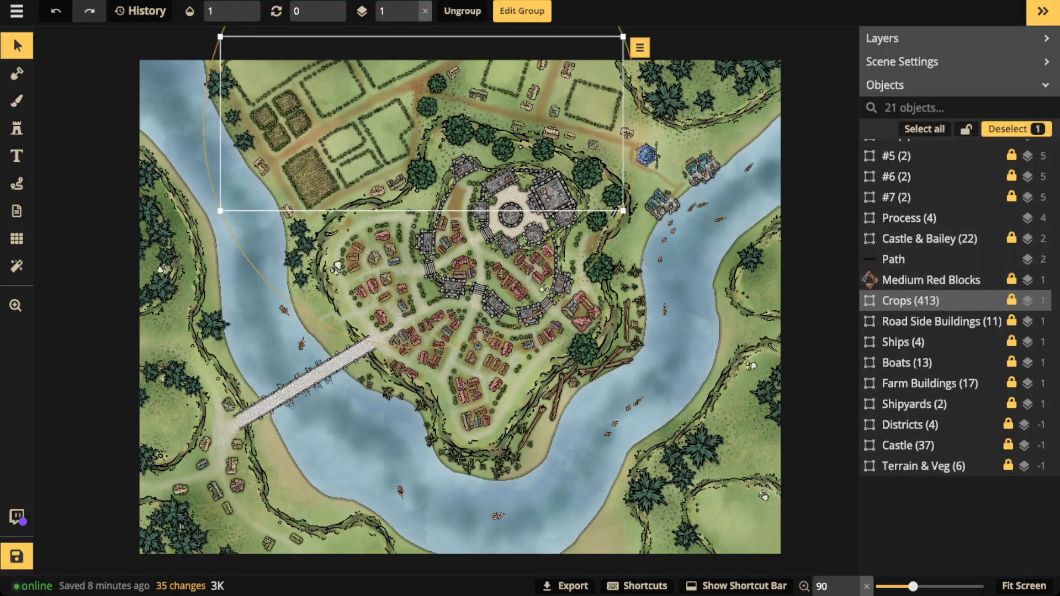
pyautogui.scroll(3, 939, 190)
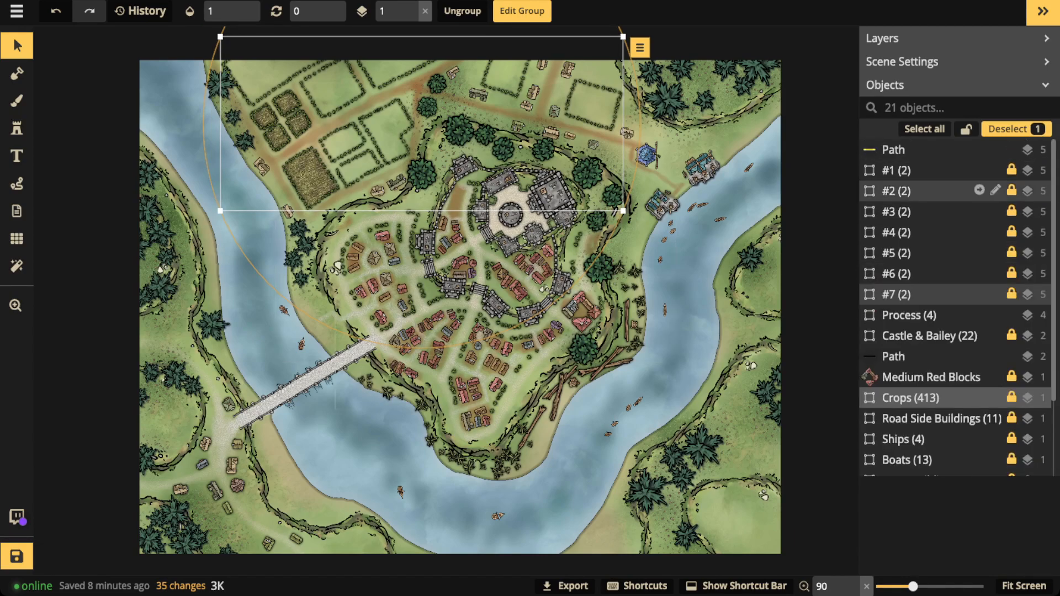
pyautogui.click(911, 295)
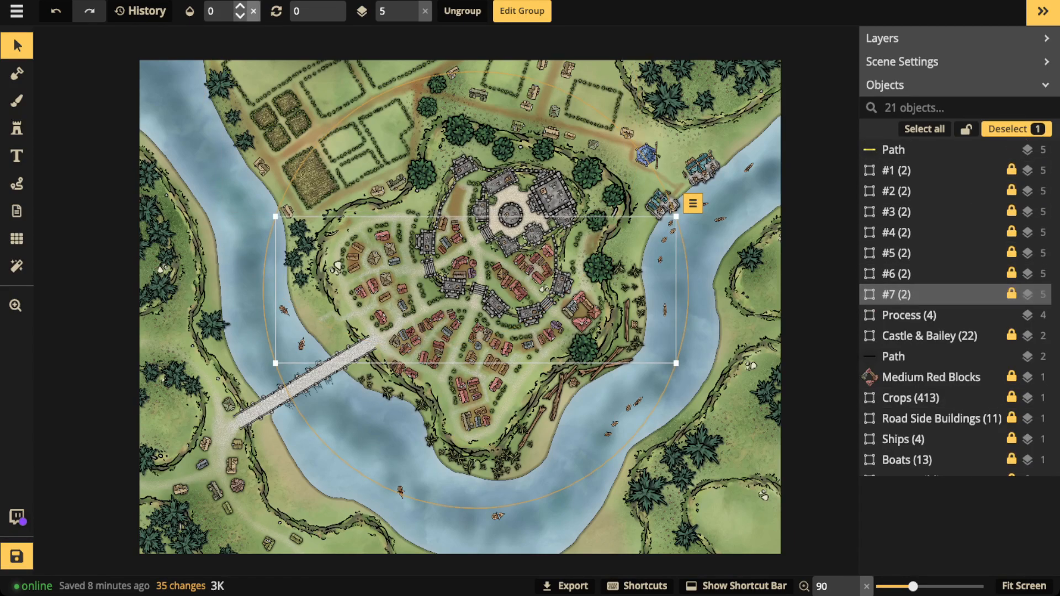
pyautogui.click(253, 11)
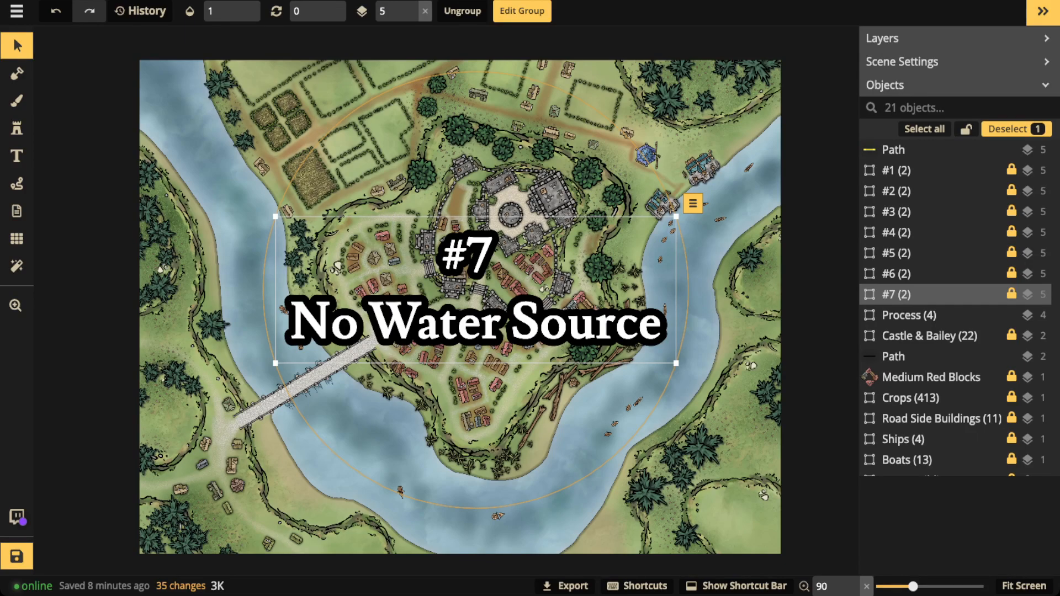
pyautogui.press('Delete')
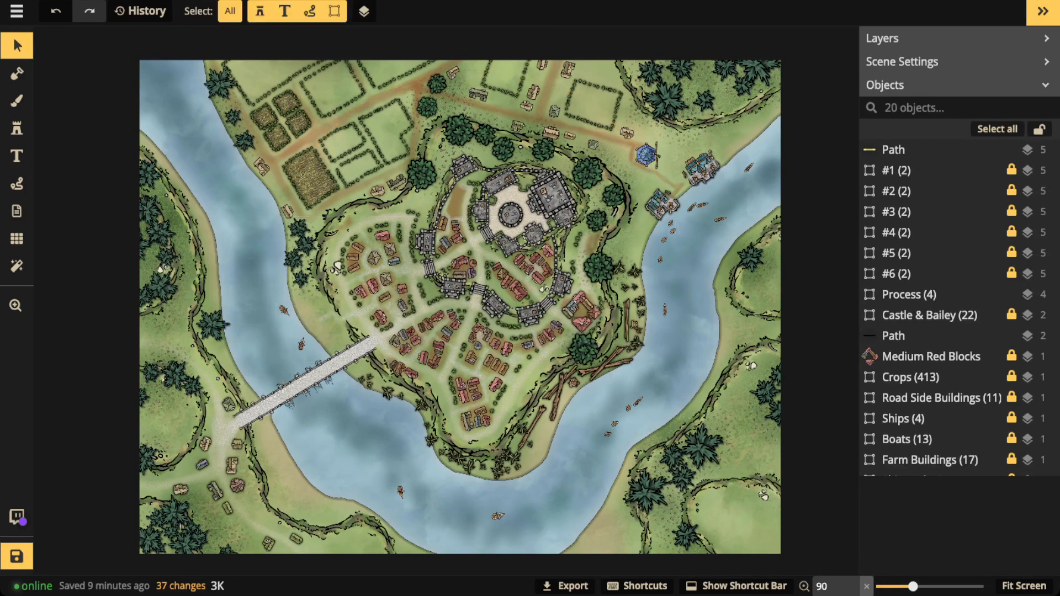
# - Examine the castle, the town and the surrounding river for access to a water source
pyautogui.scroll(1, 341, 256)
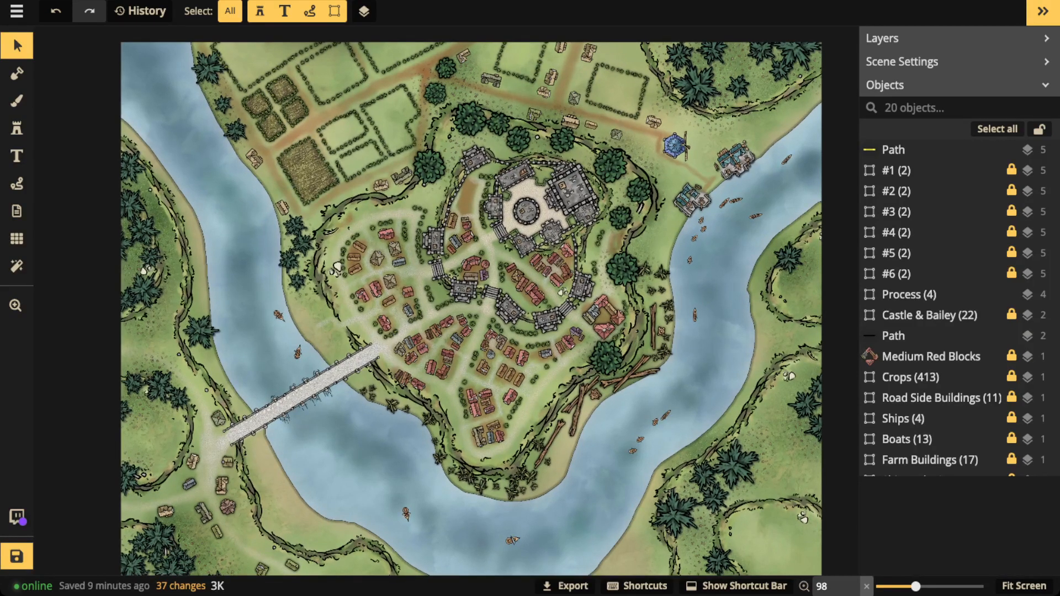
pyautogui.scroll(4, 301, 263)
pyautogui.moveTo(301, 262); pyautogui.dragTo(50, 335)
pyautogui.scroll(2, 118, 404)
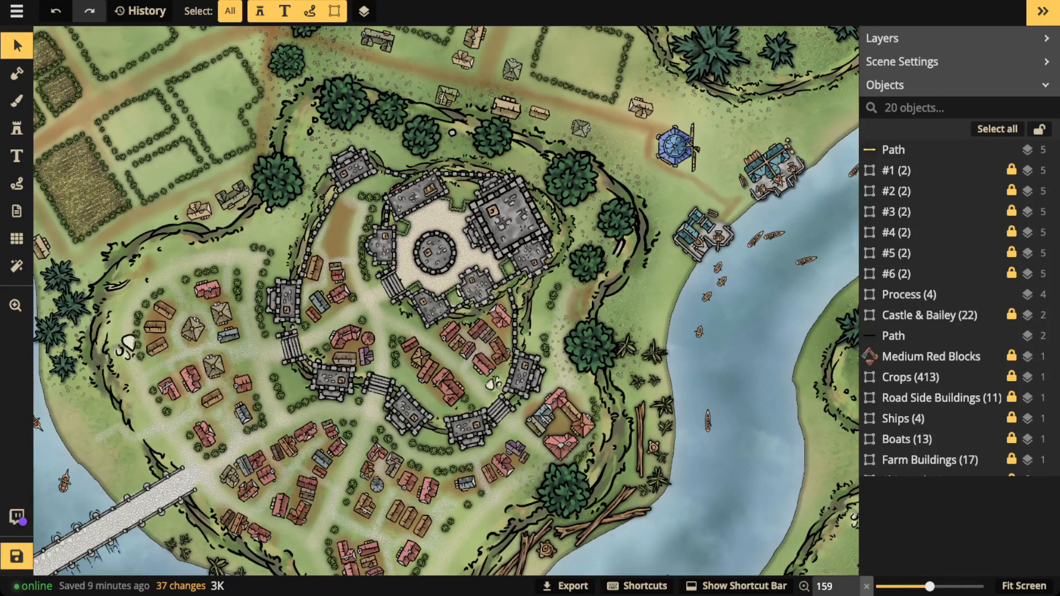
pyautogui.scroll(-2, 494, 187)
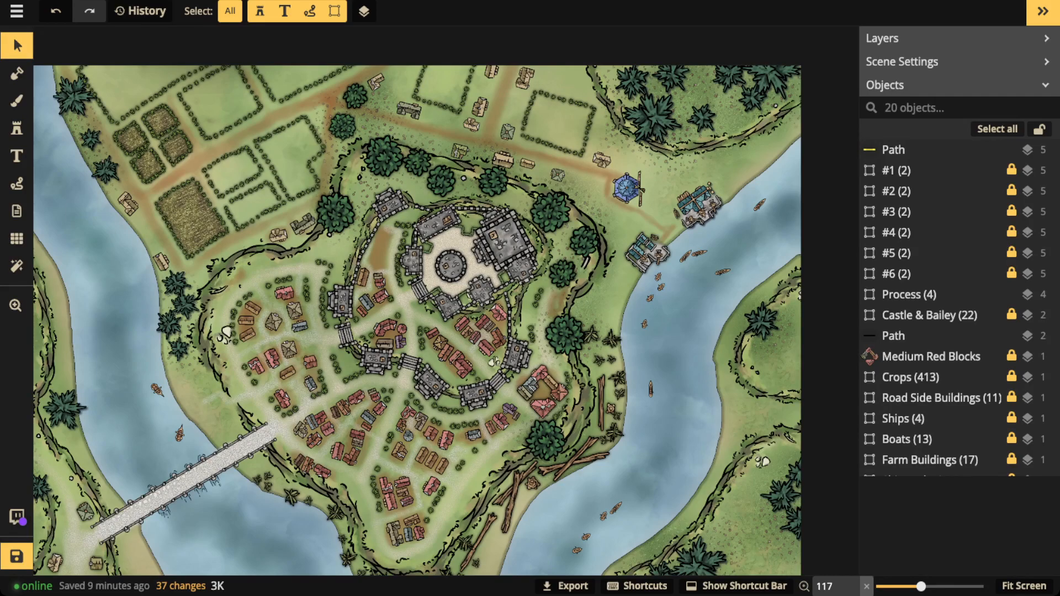
pyautogui.scroll(-3, 315, 201)
pyautogui.moveTo(519, 246); pyautogui.dragTo(528, 194)
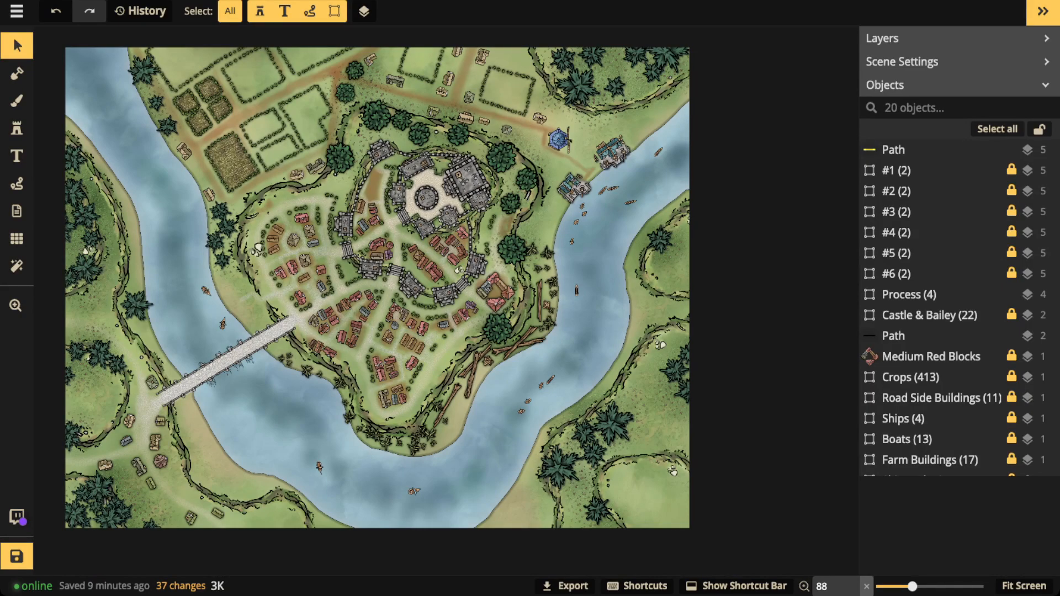
pyautogui.scroll(3, 387, 267)
pyautogui.scroll(-2, 387, 268)
pyautogui.scroll(5, 436, 183)
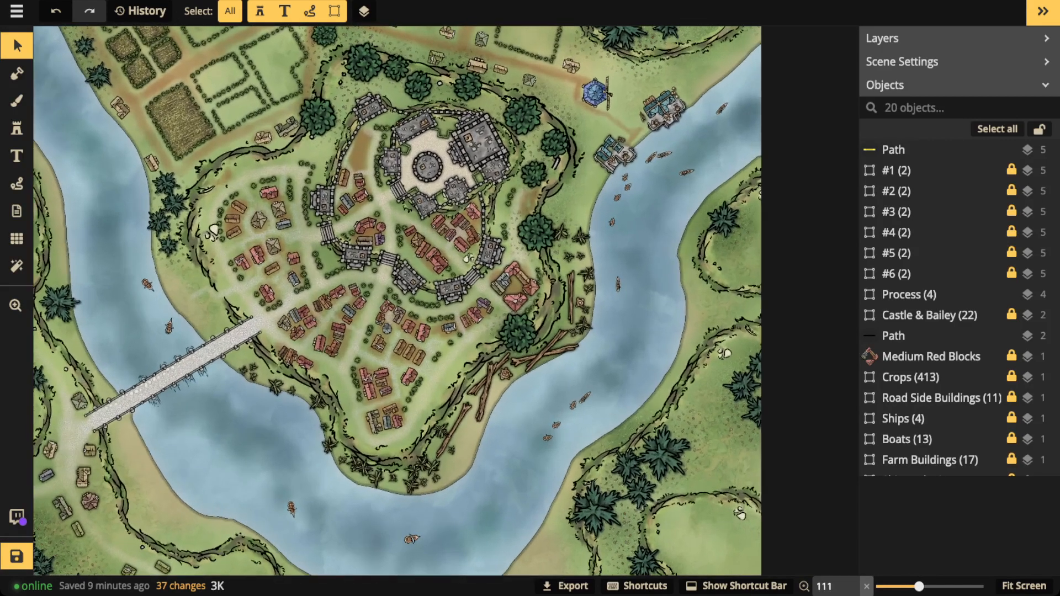
# - Show the #6 "Lack of Access" title group by setting its opacity to 1, and delete it from the map
pyautogui.click(910, 273)
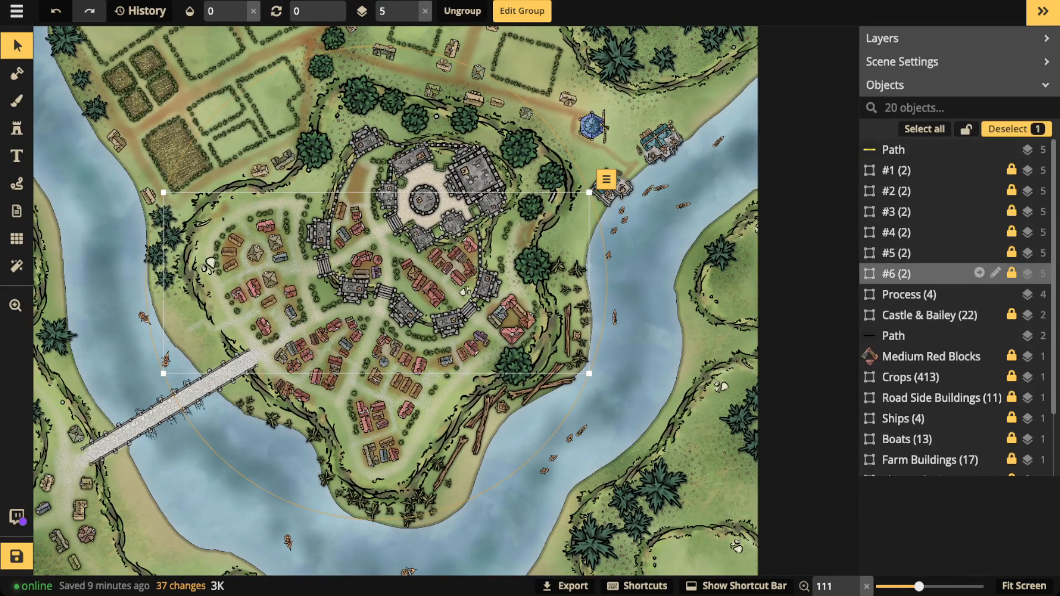
pyautogui.click(239, 6)
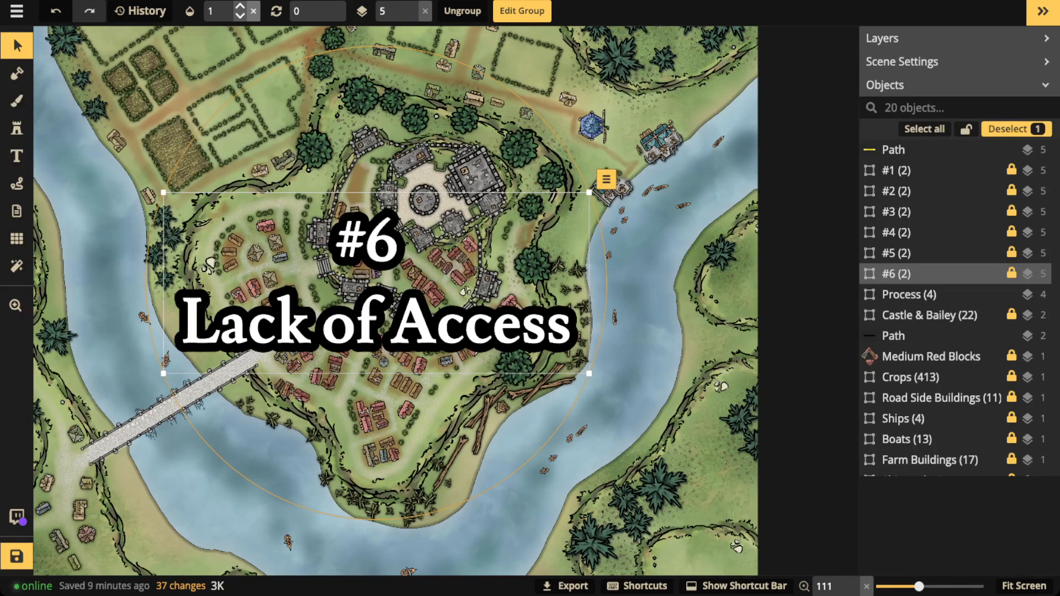
pyautogui.press('Delete')
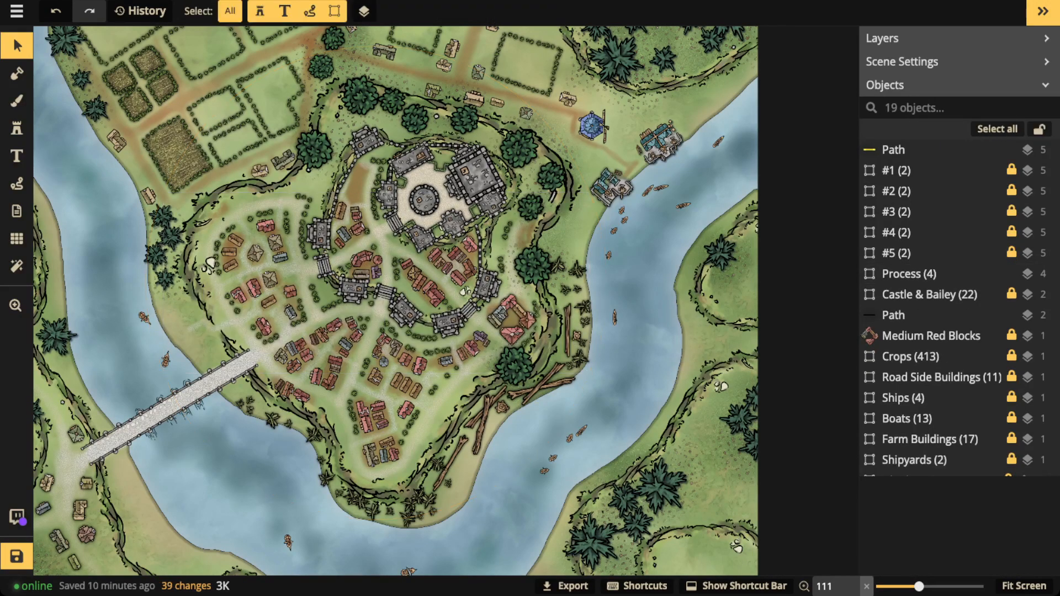
# - Draw a yellow freehand path of width 5 from the far end of the bridge through the town to the castle
pyautogui.scroll(-2, 182, 354)
pyautogui.moveTo(182, 354); pyautogui.dragTo(385, 324)
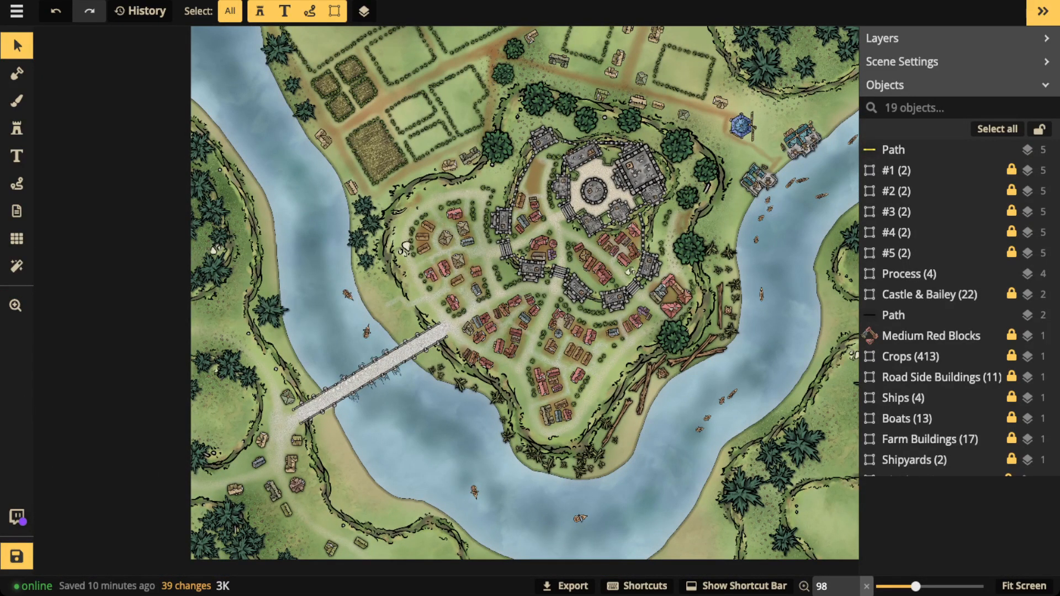
pyautogui.click(16, 46)
pyautogui.scroll(-1, 243, 271)
pyautogui.moveTo(169, 372); pyautogui.dragTo(235, 421)
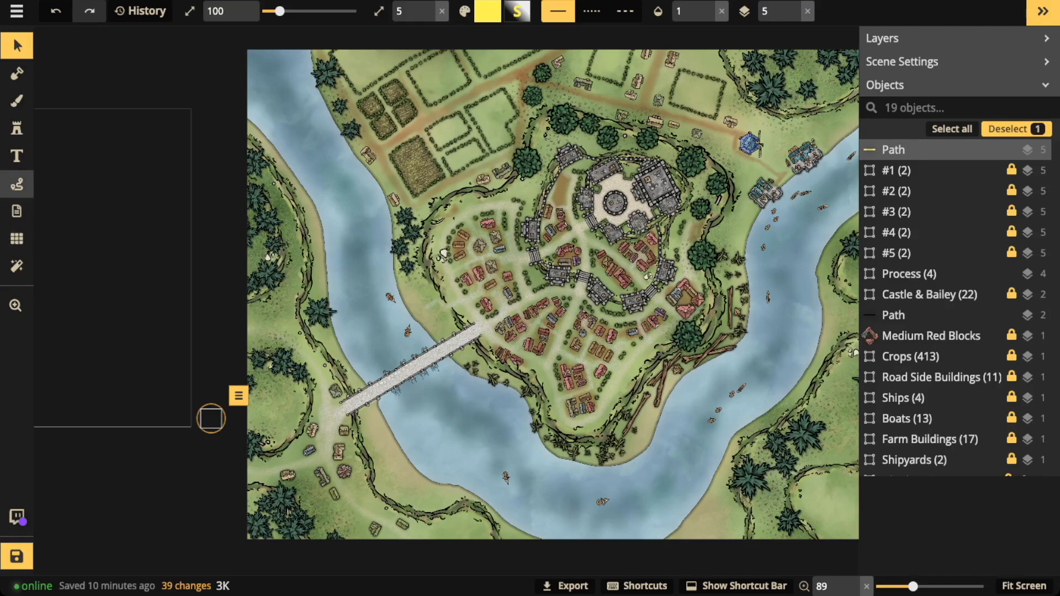
pyautogui.click(17, 183)
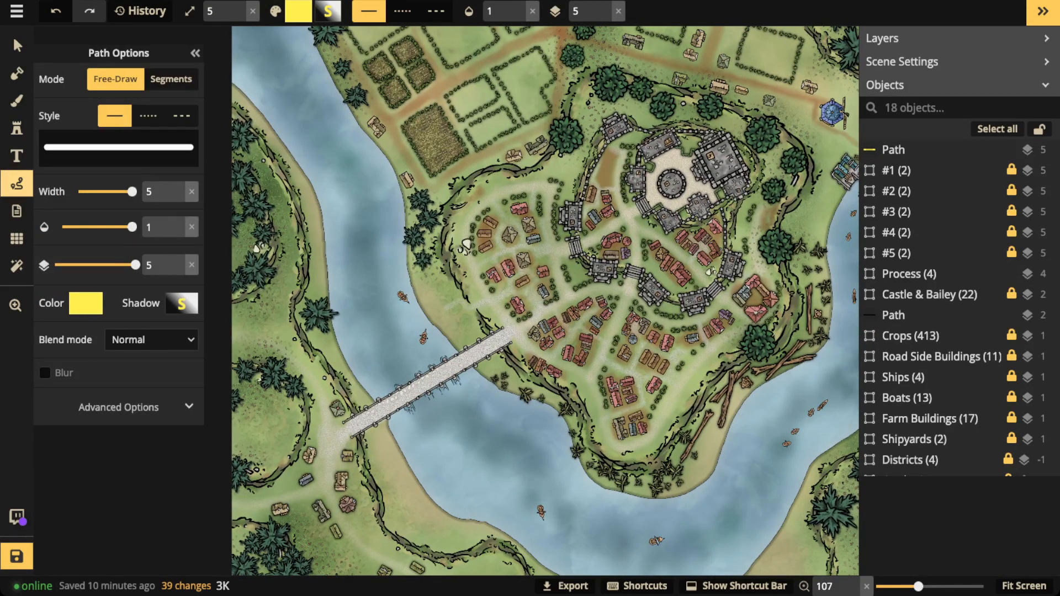
pyautogui.moveTo(331, 447)
pyautogui.mouseDown()
pyautogui.moveTo(536, 313)
pyautogui.moveTo(571, 295)
pyautogui.moveTo(636, 287)
pyautogui.moveTo(649, 201)
pyautogui.mouseUp()
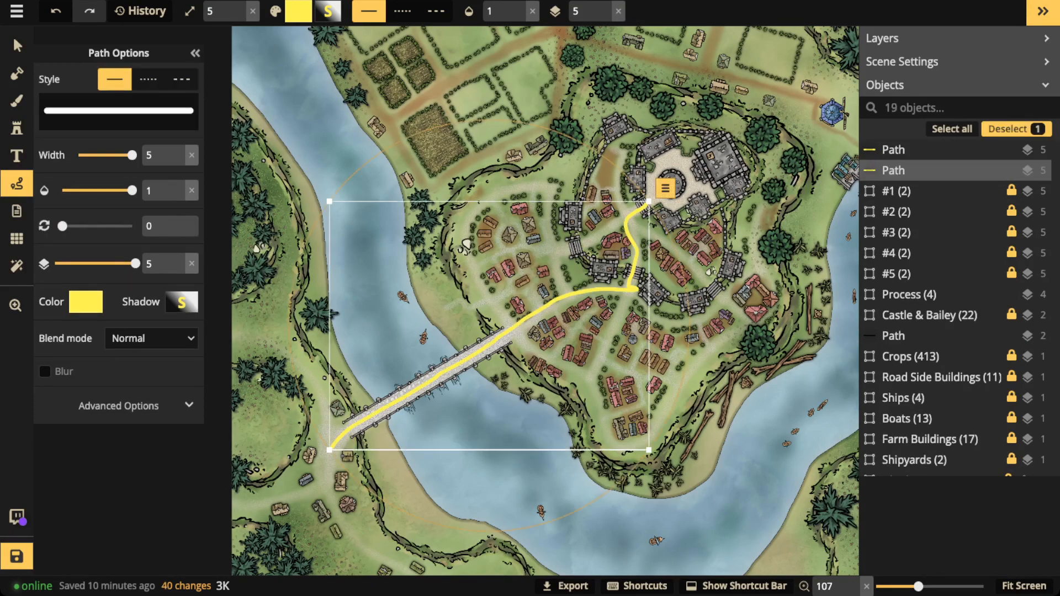
pyautogui.press('Escape')
# - Trace the streets around and across the western, southern and eastern town districts with yellow freehand paths
pyautogui.moveTo(566, 362)
pyautogui.mouseDown()
pyautogui.moveTo(539, 351)
pyautogui.moveTo(472, 268)
pyautogui.moveTo(471, 213)
pyautogui.moveTo(520, 185)
pyautogui.moveTo(550, 190)
pyautogui.moveTo(565, 291)
pyautogui.moveTo(509, 289)
pyautogui.moveTo(467, 309)
pyautogui.moveTo(442, 307)
pyautogui.mouseUp()
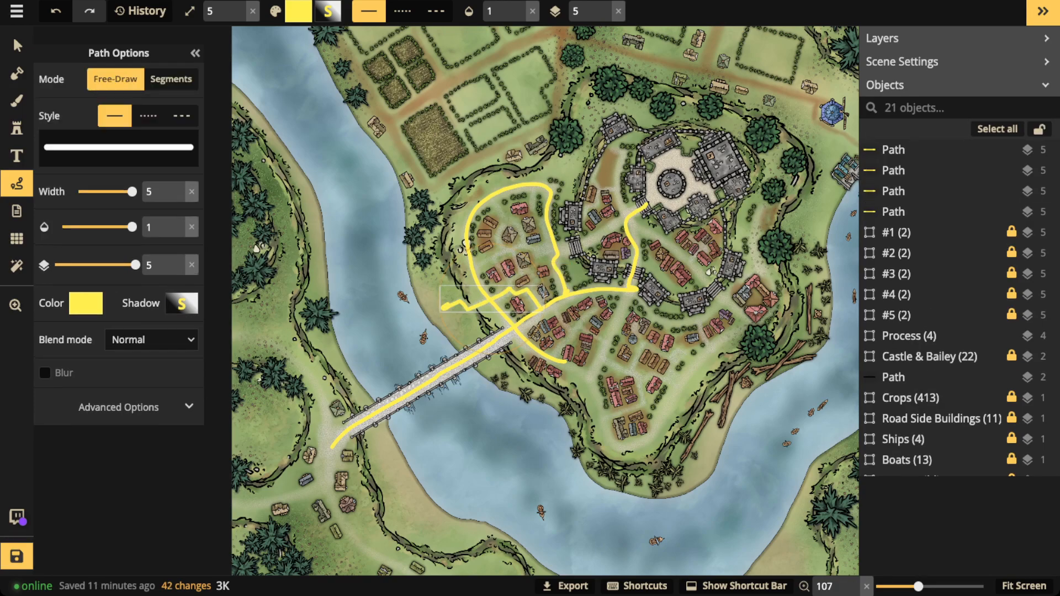
pyautogui.moveTo(474, 268)
pyautogui.mouseDown()
pyautogui.moveTo(493, 254)
pyautogui.moveTo(600, 234)
pyautogui.moveTo(644, 205)
pyautogui.mouseUp()
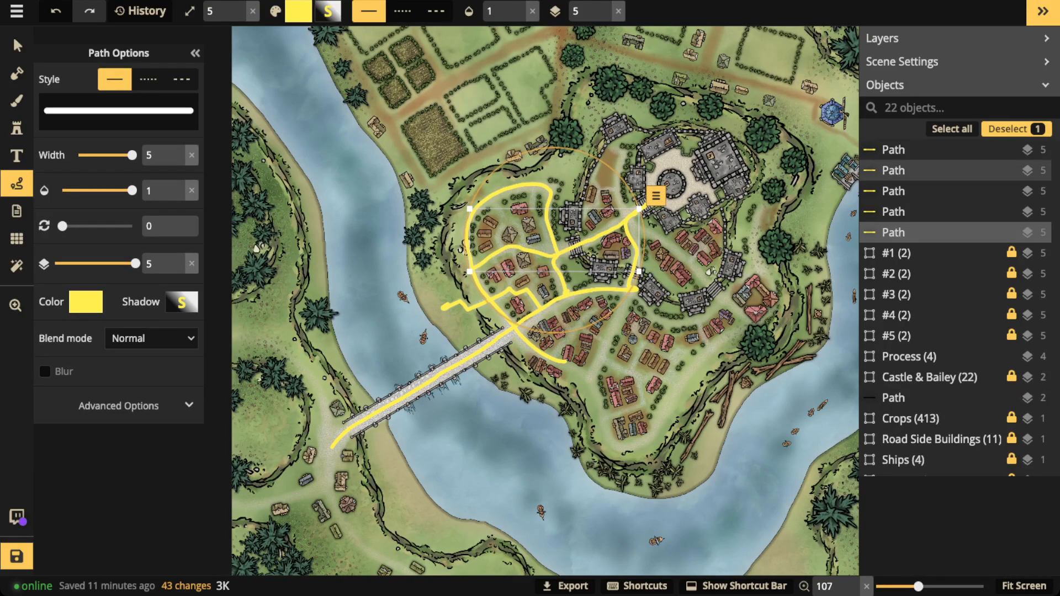
pyautogui.press('Escape')
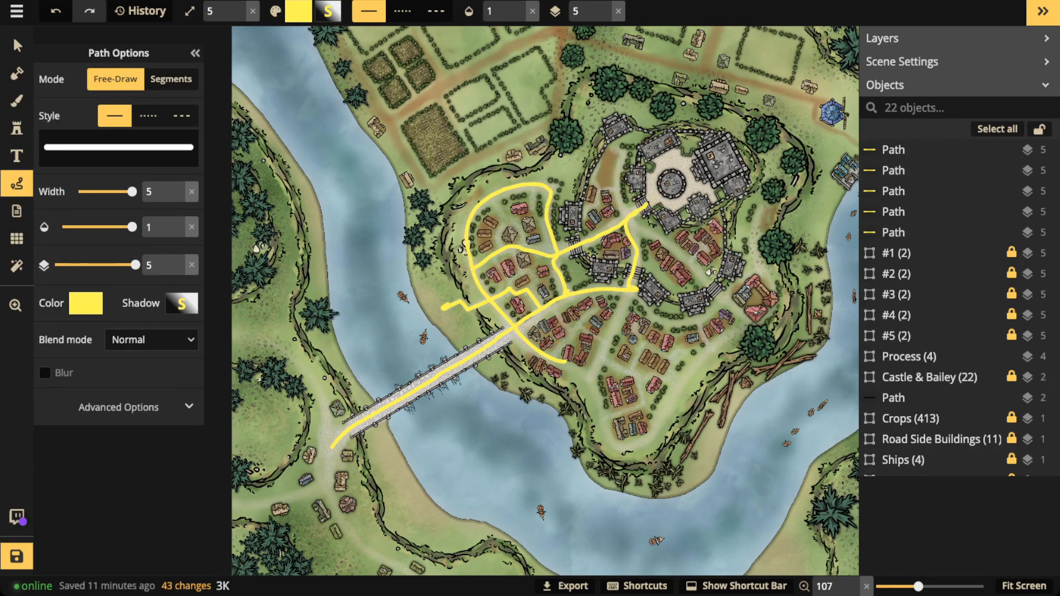
pyautogui.moveTo(553, 308)
pyautogui.mouseDown()
pyautogui.moveTo(574, 337)
pyautogui.moveTo(559, 355)
pyautogui.moveTo(584, 317)
pyautogui.moveTo(619, 310)
pyautogui.moveTo(603, 355)
pyautogui.moveTo(610, 449)
pyautogui.moveTo(647, 432)
pyautogui.moveTo(737, 323)
pyautogui.moveTo(704, 275)
pyautogui.moveTo(629, 221)
pyautogui.mouseUp()
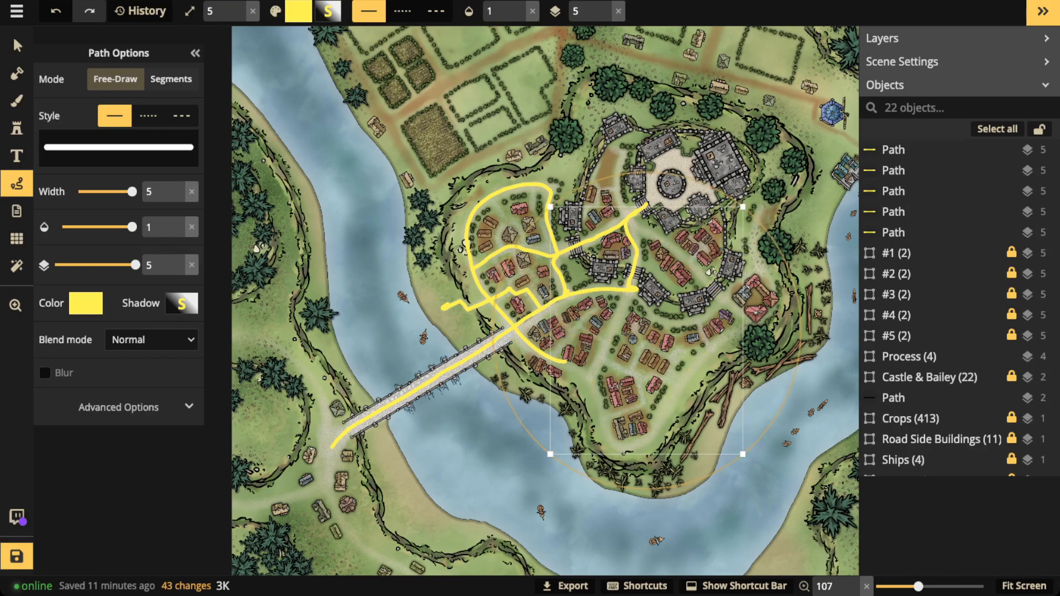
# - Circle the castle, the bridge and the western gate of the inner wall with yellow freehand paths
pyautogui.moveTo(710, 128)
pyautogui.mouseDown()
pyautogui.moveTo(635, 141)
pyautogui.moveTo(687, 226)
pyautogui.moveTo(712, 130)
pyautogui.mouseUp()
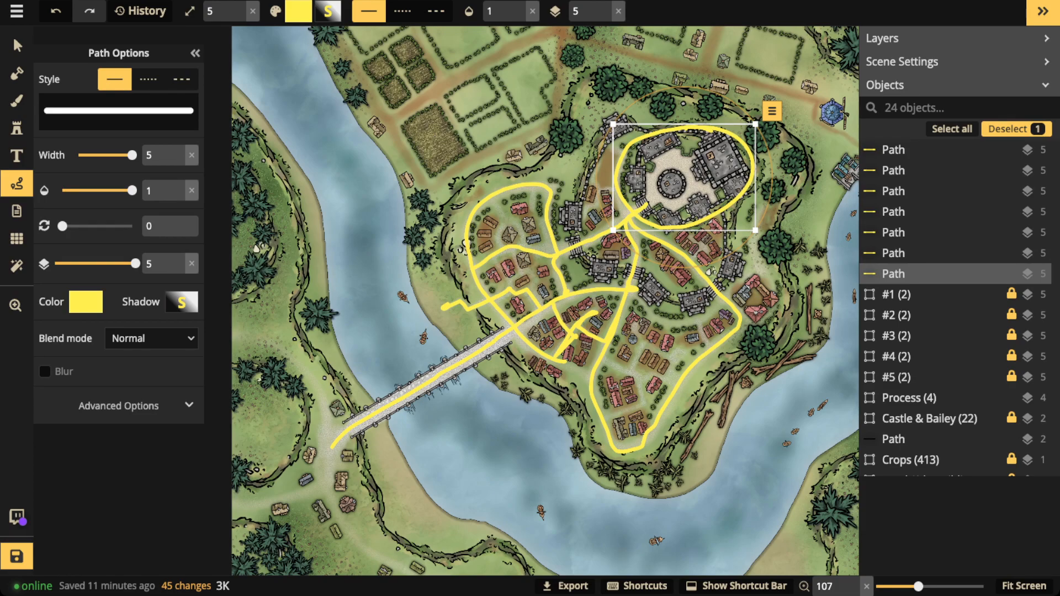
pyautogui.press('Escape')
pyautogui.moveTo(469, 326)
pyautogui.mouseDown()
pyautogui.moveTo(331, 458)
pyautogui.moveTo(519, 348)
pyautogui.moveTo(497, 328)
pyautogui.mouseUp()
pyautogui.press('Escape')
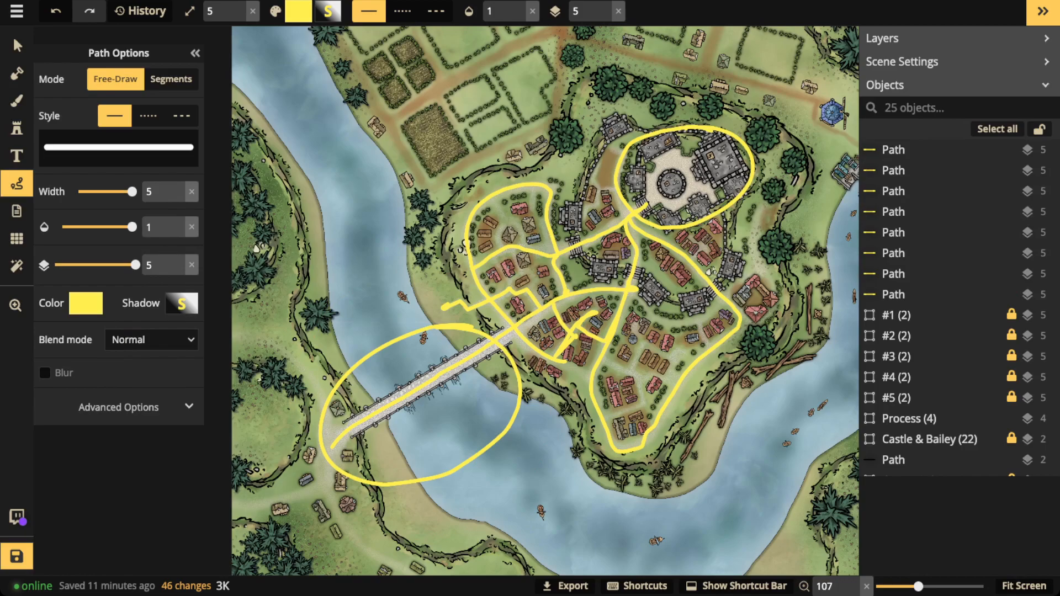
pyautogui.moveTo(580, 228)
pyautogui.mouseDown()
pyautogui.moveTo(557, 250)
pyautogui.moveTo(594, 251)
pyautogui.moveTo(577, 227)
pyautogui.mouseUp()
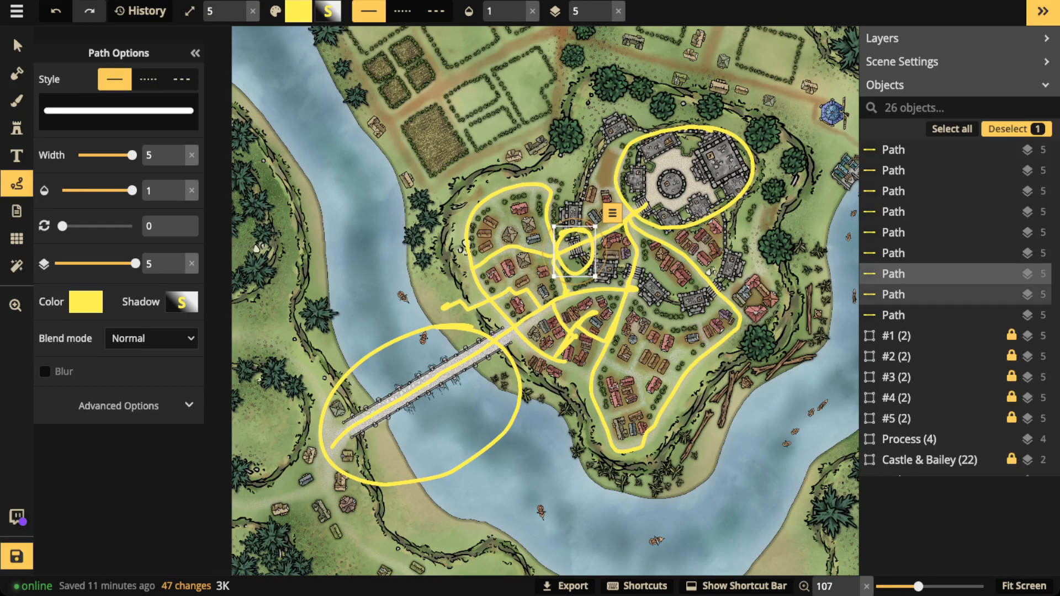
pyautogui.press('Escape')
# - Outline a spot at the town's northwestern edge, and delete it together with all the yellow access paths and circles
pyautogui.moveTo(456, 173)
pyautogui.mouseDown()
pyautogui.moveTo(479, 197)
pyautogui.moveTo(486, 163)
pyautogui.moveTo(468, 167)
pyautogui.mouseUp()
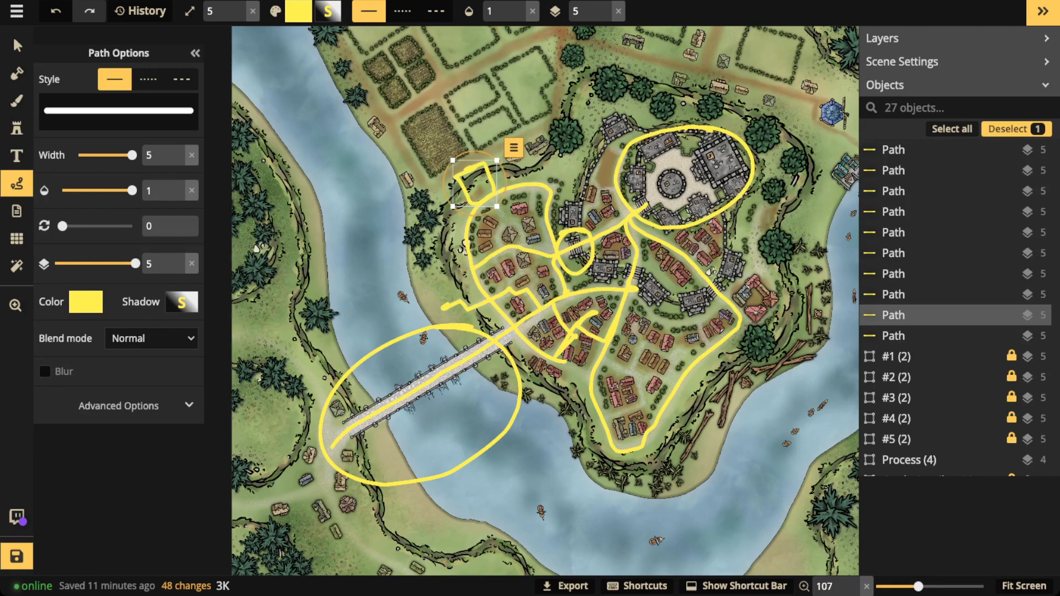
pyautogui.press('Delete')
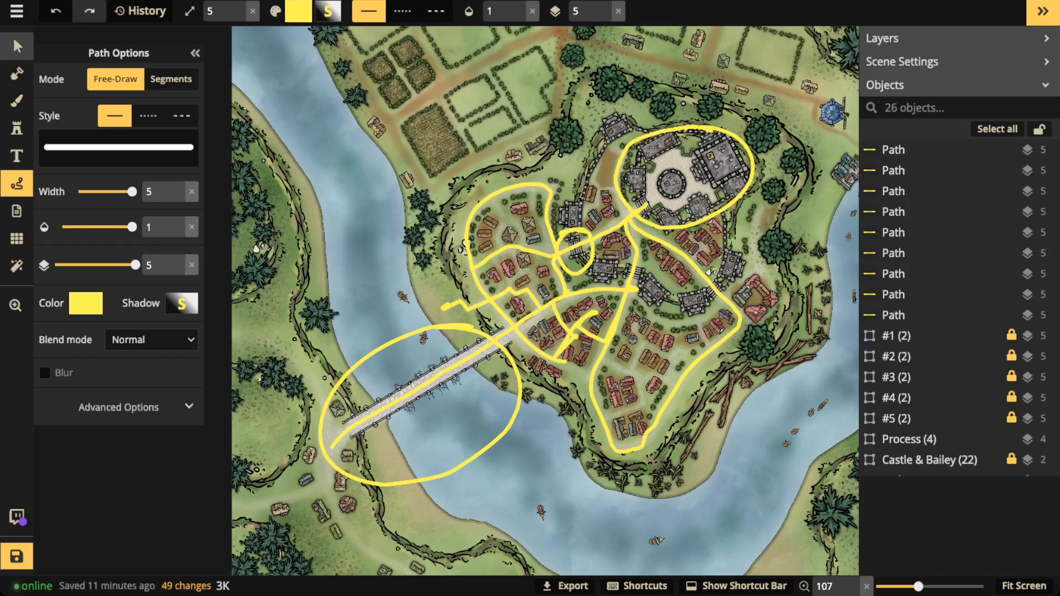
pyautogui.click(17, 45)
pyautogui.scroll(-3, 453, 237)
pyautogui.moveTo(356, 148); pyautogui.dragTo(701, 433)
pyautogui.scroll(-1, 627, 304)
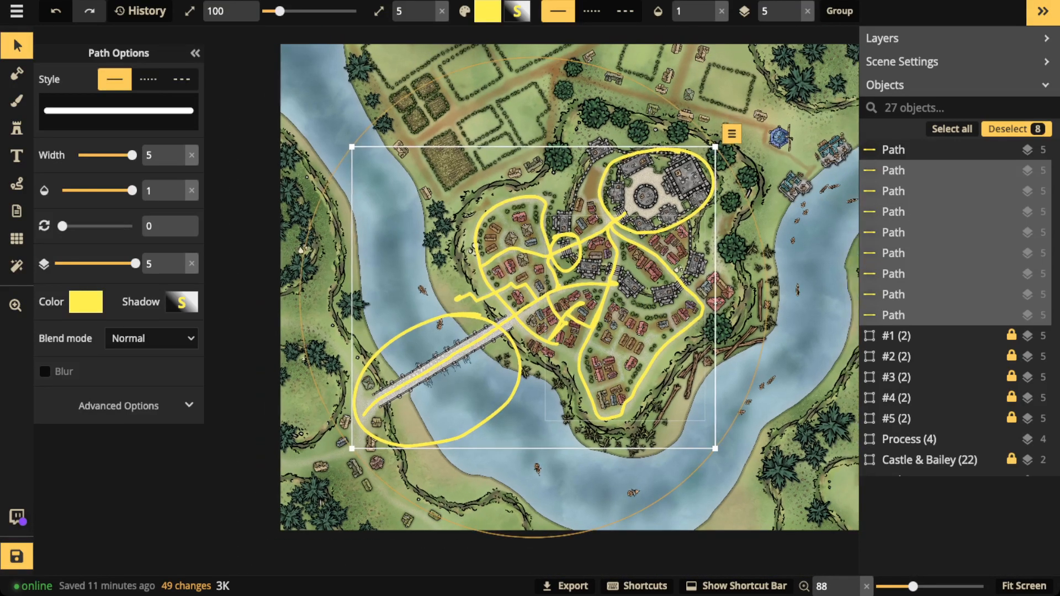
pyautogui.press('Delete')
pyautogui.click(245, 410)
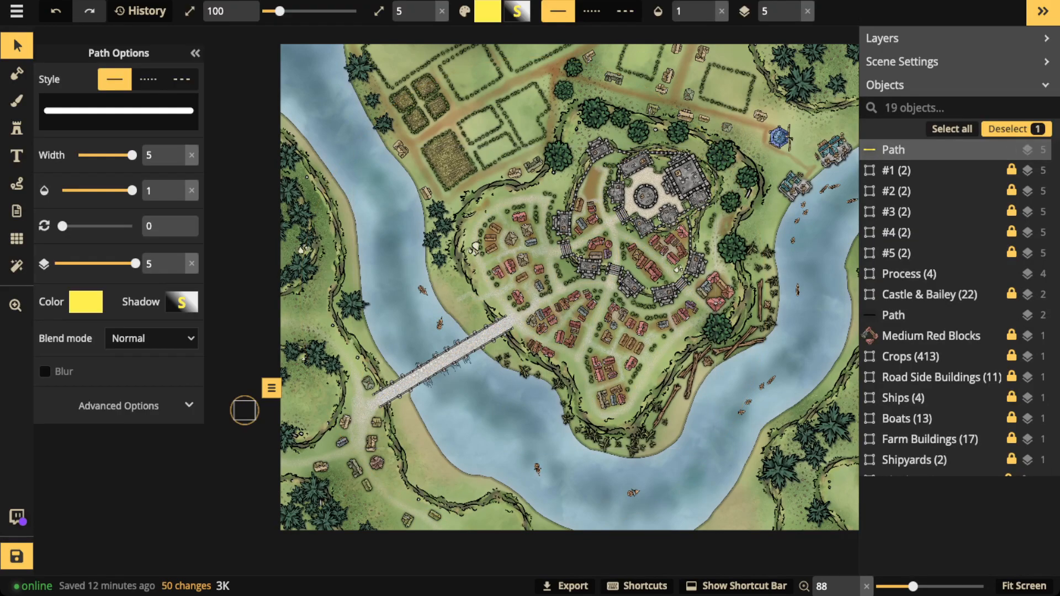
# - Show the #5 "Flat Stamps" title group by setting its opacity to 1, and delete it from the map
pyautogui.scroll(-1, 801, 276)
pyautogui.click(896, 253)
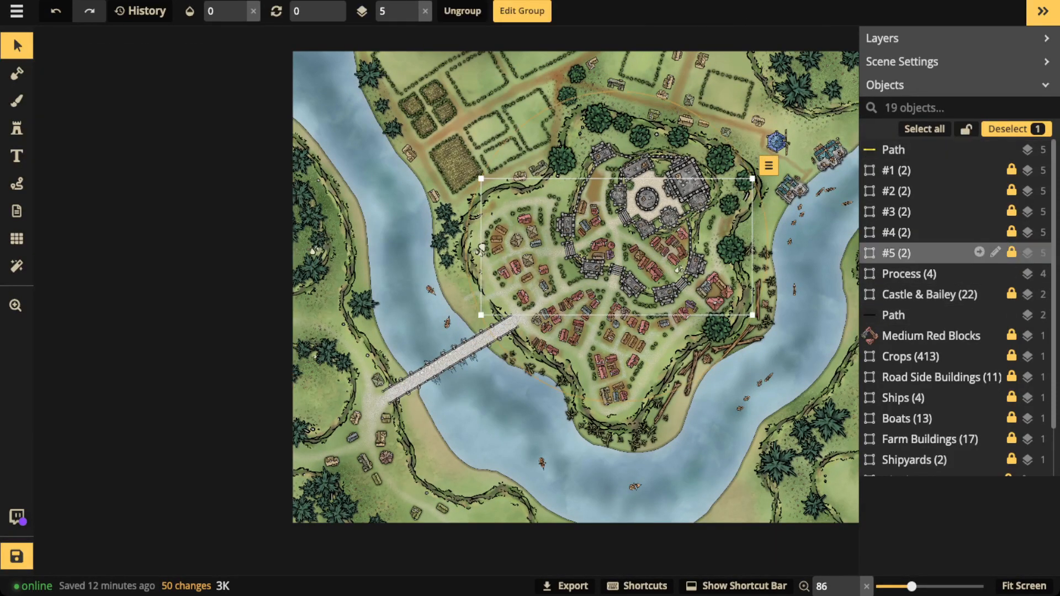
pyautogui.click(253, 11)
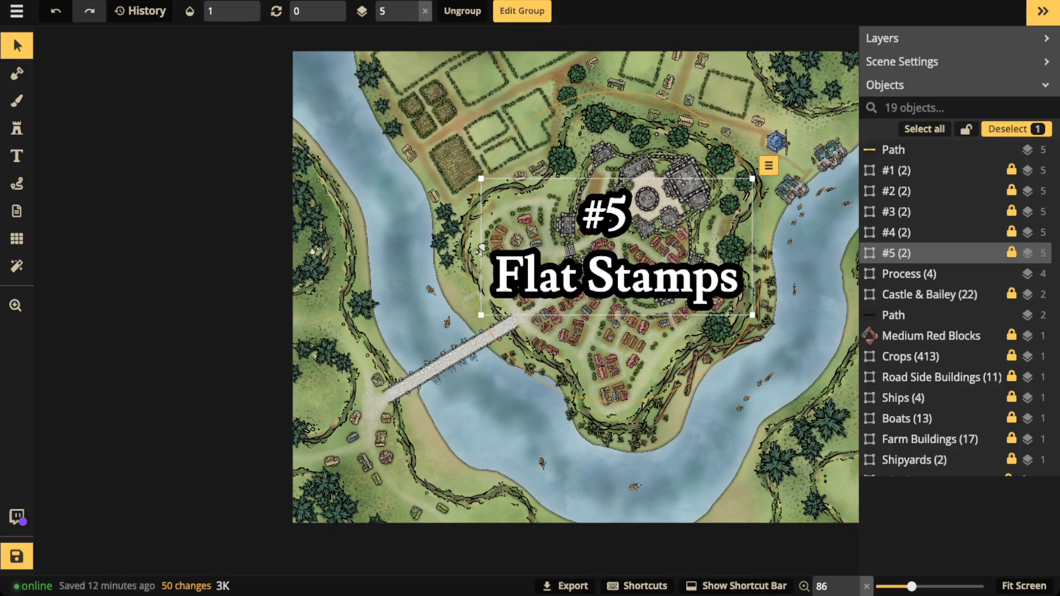
pyautogui.press('Delete')
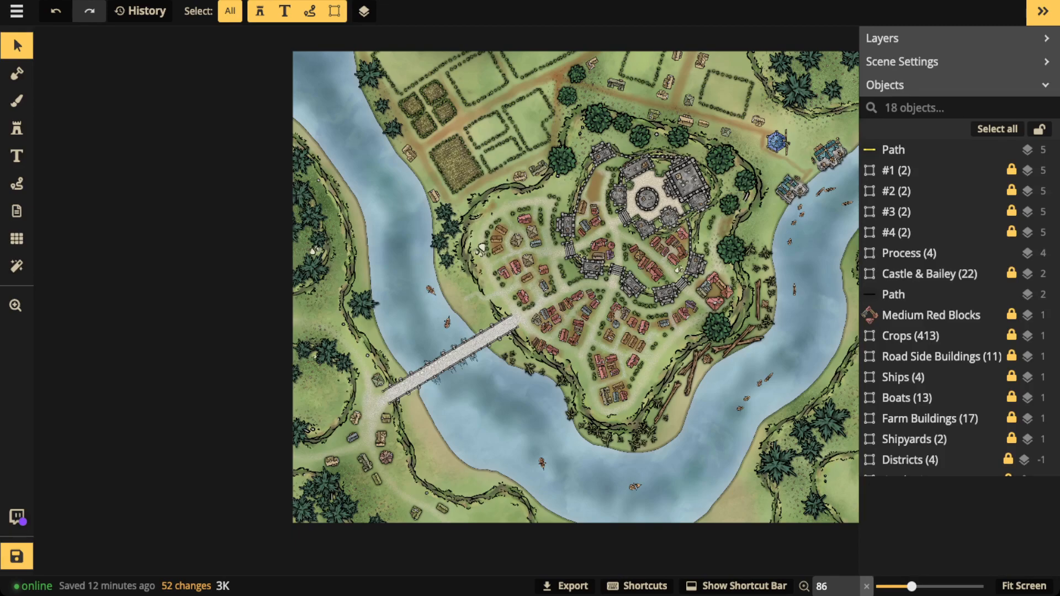
# - Enter the Districts group and open the first 14-building District inside it for editing
pyautogui.scroll(5, 596, 218)
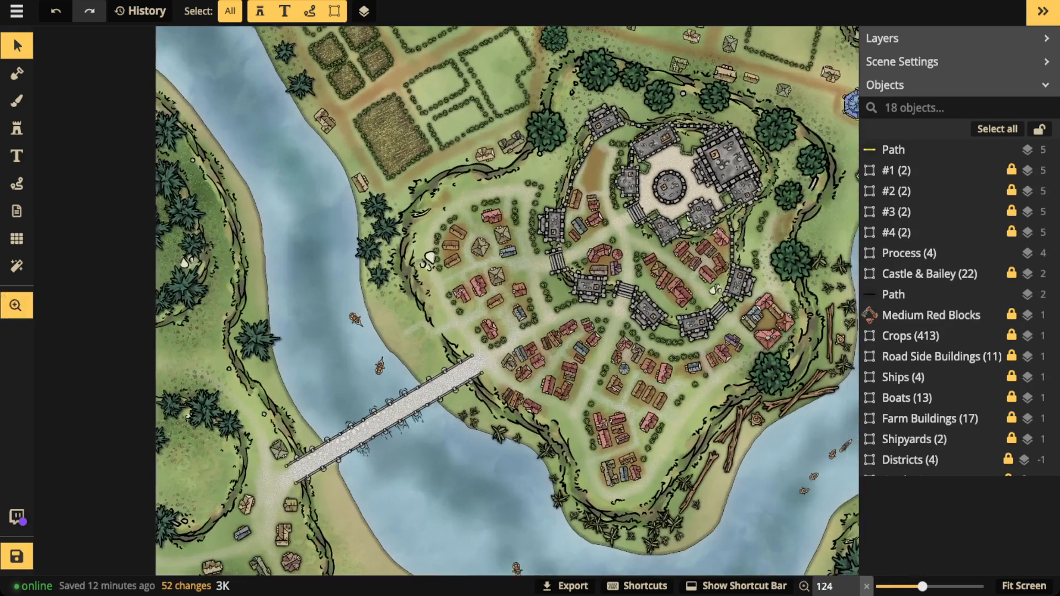
pyautogui.moveTo(596, 218); pyautogui.dragTo(448, 211)
pyautogui.scroll(4, 513, 279)
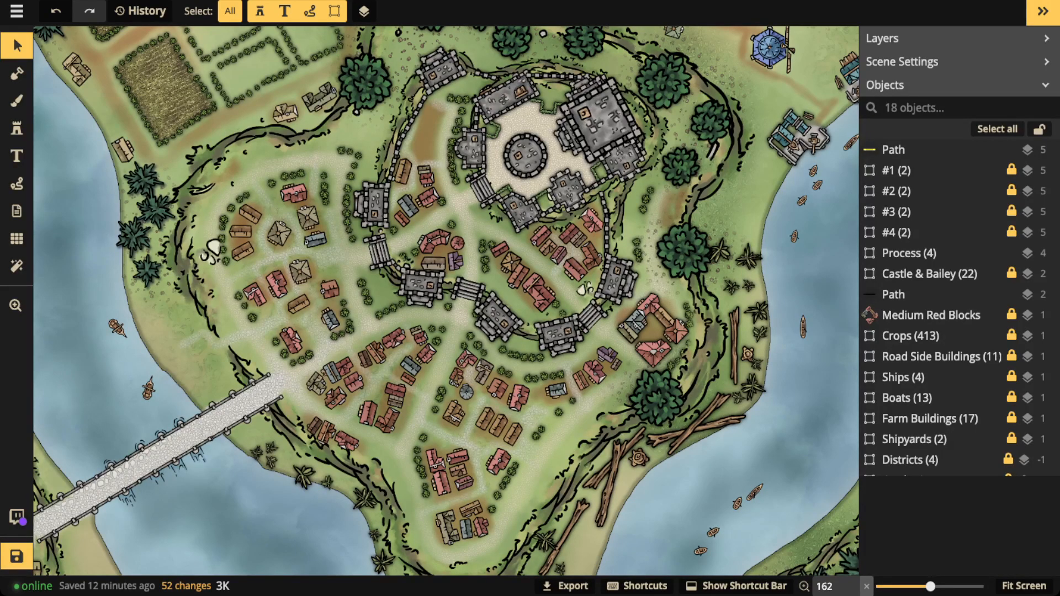
pyautogui.scroll(-2, 938, 337)
pyautogui.scroll(2, 938, 337)
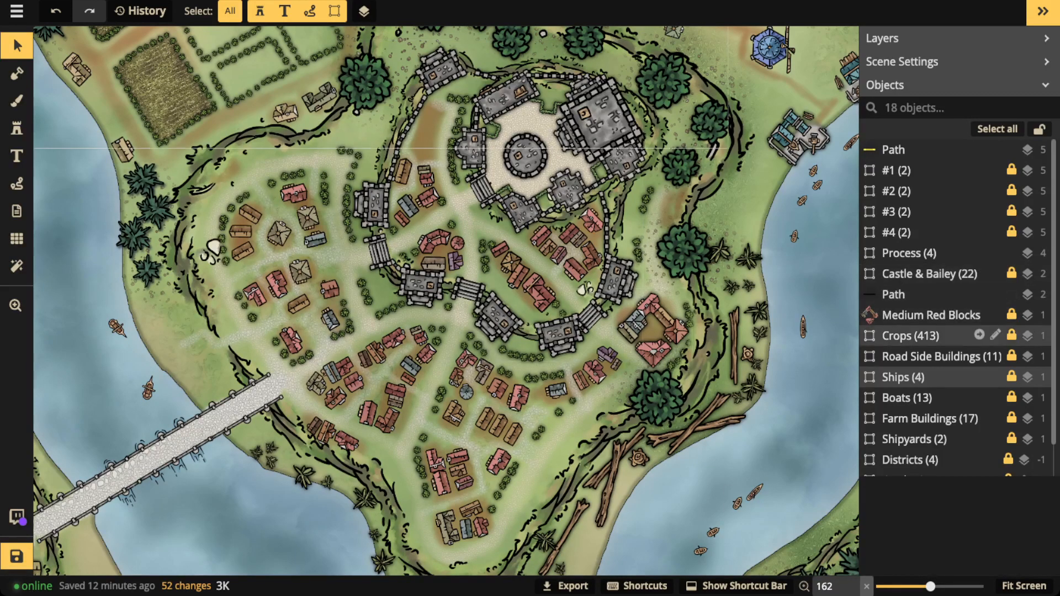
pyautogui.scroll(-1, 938, 407)
pyautogui.scroll(-1, 938, 406)
pyautogui.doubleClick(938, 425)
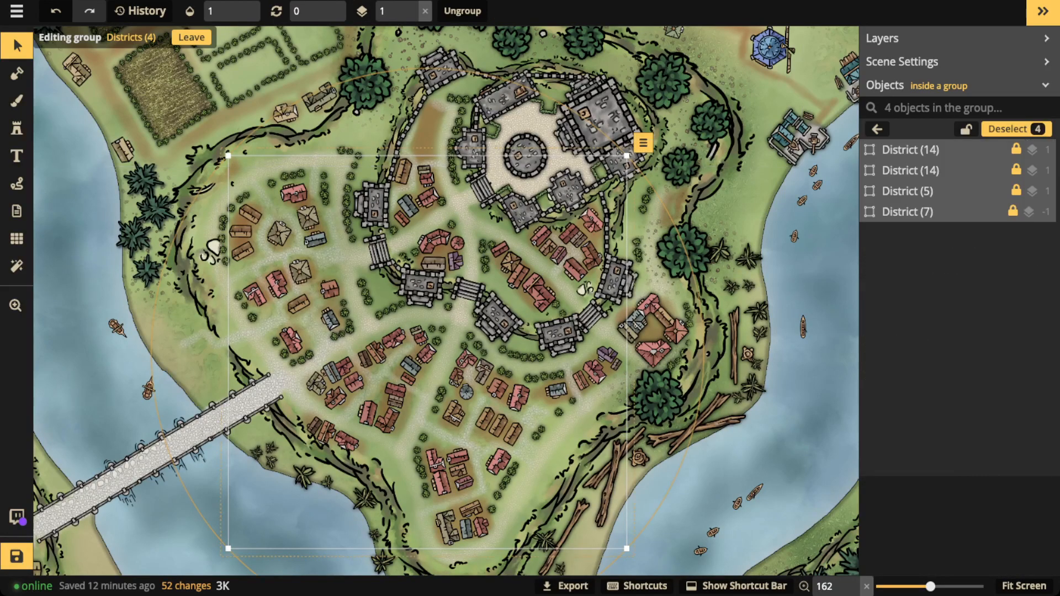
pyautogui.doubleClick(938, 149)
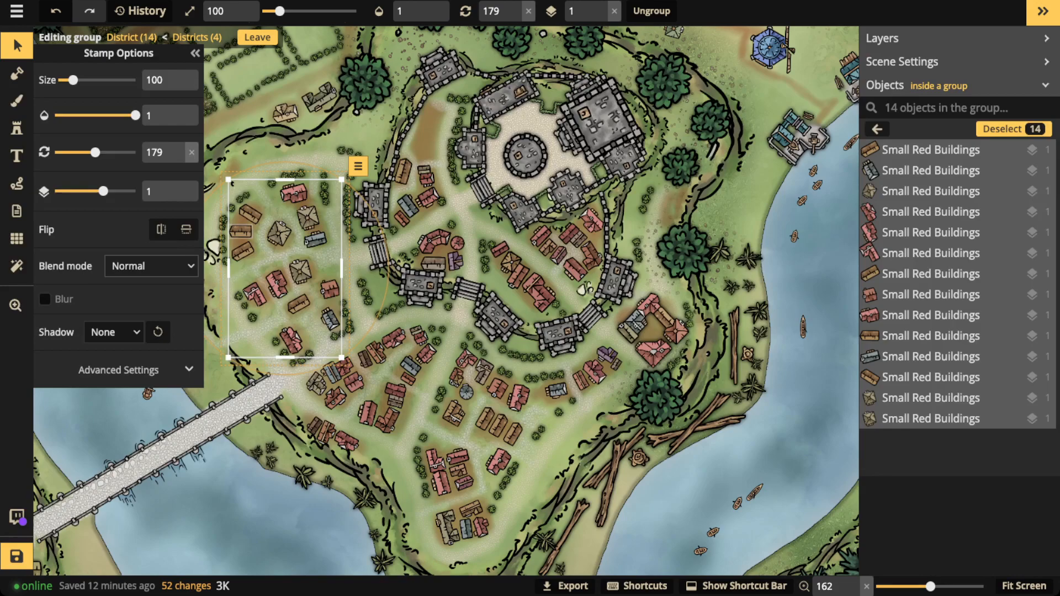
# - Enable blur on the district's 14 Small Red Buildings stamps and set their shadow to Layer
pyautogui.click(113, 332)
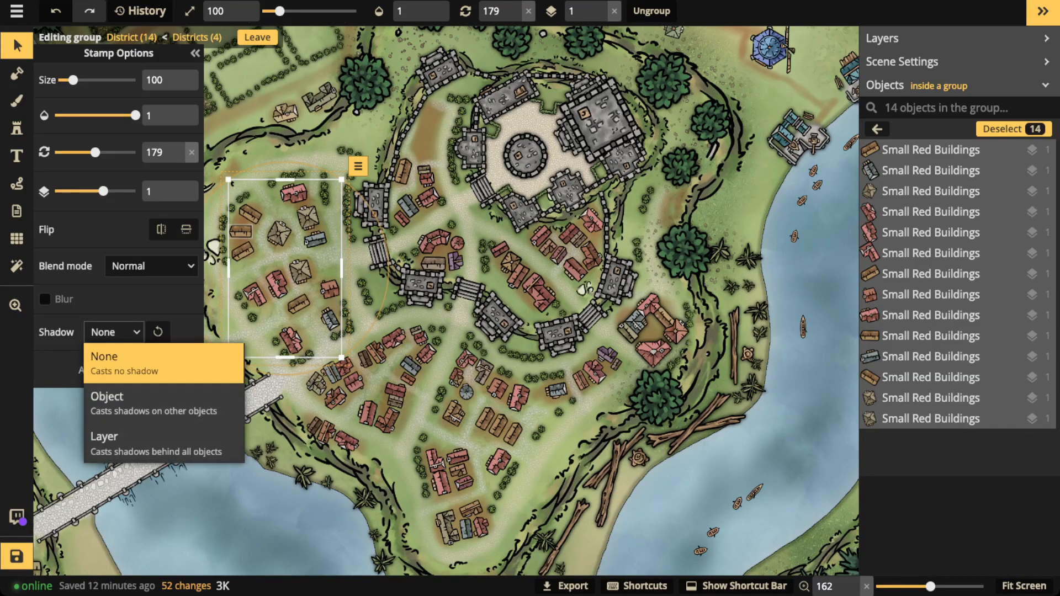
pyautogui.click(45, 299)
pyautogui.click(114, 354)
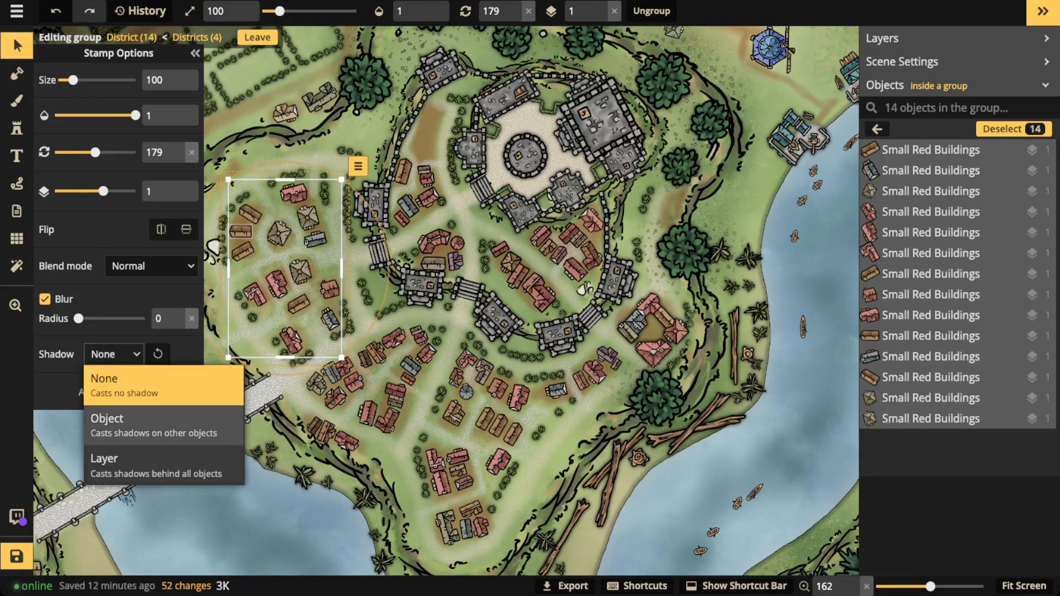
pyautogui.click(157, 465)
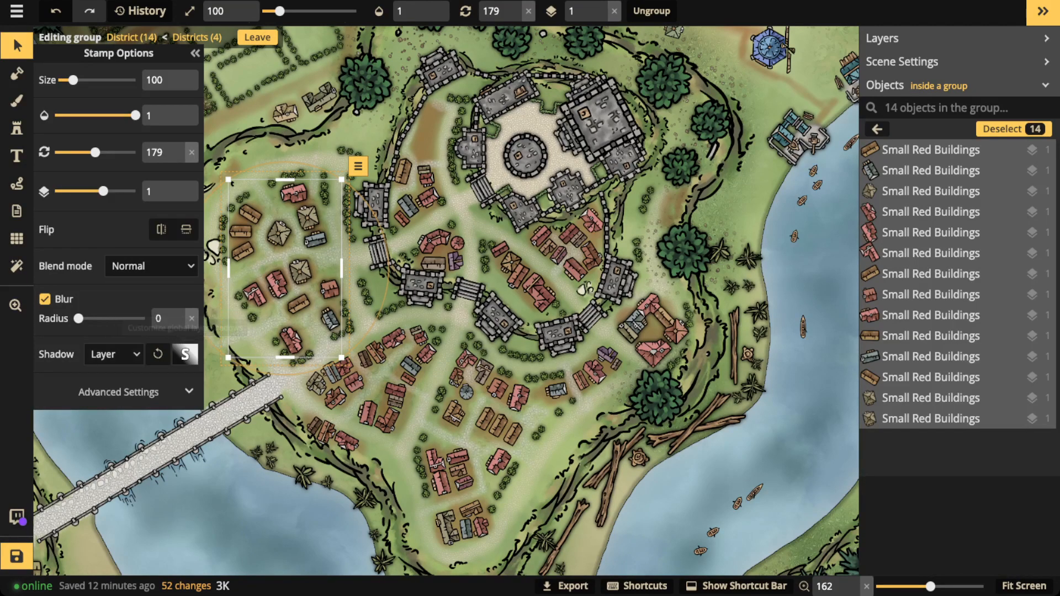
# - Inspect the global layer shadow settings from both the stamp options and the scene settings
pyautogui.click(185, 354)
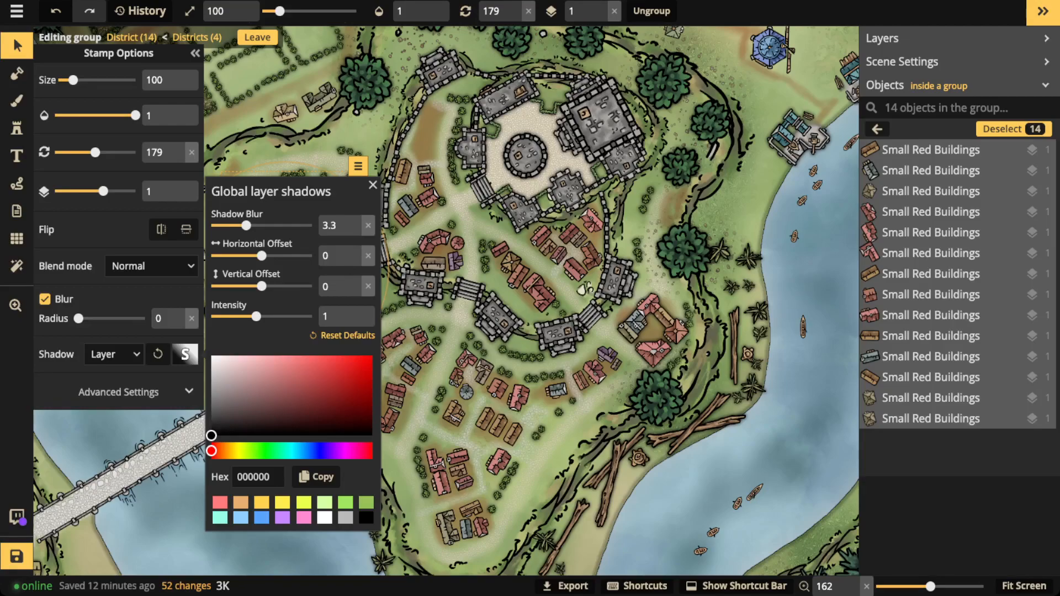
pyautogui.click(373, 185)
pyautogui.click(901, 61)
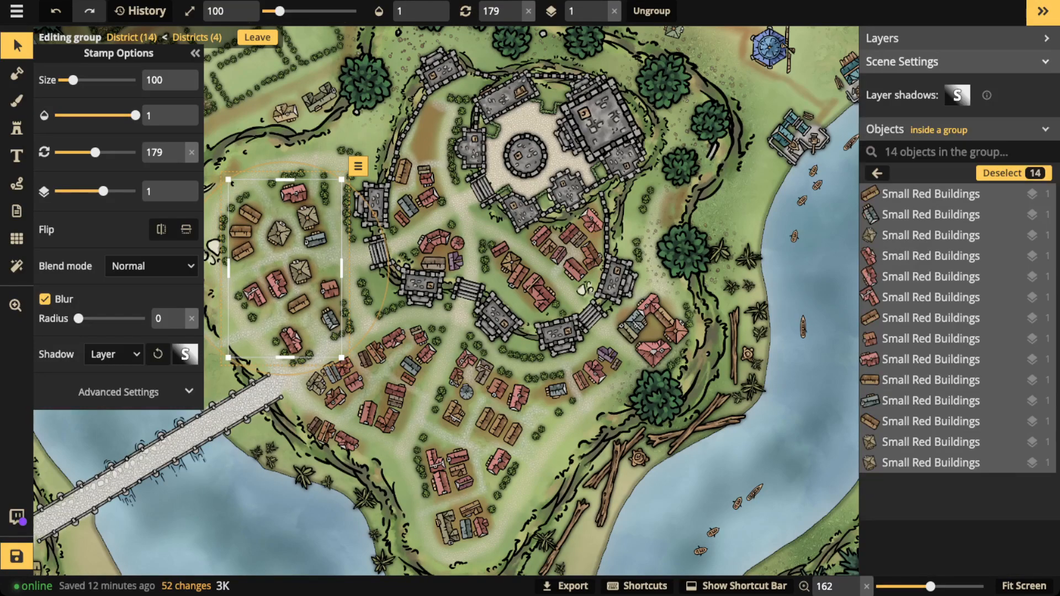
pyautogui.click(957, 95)
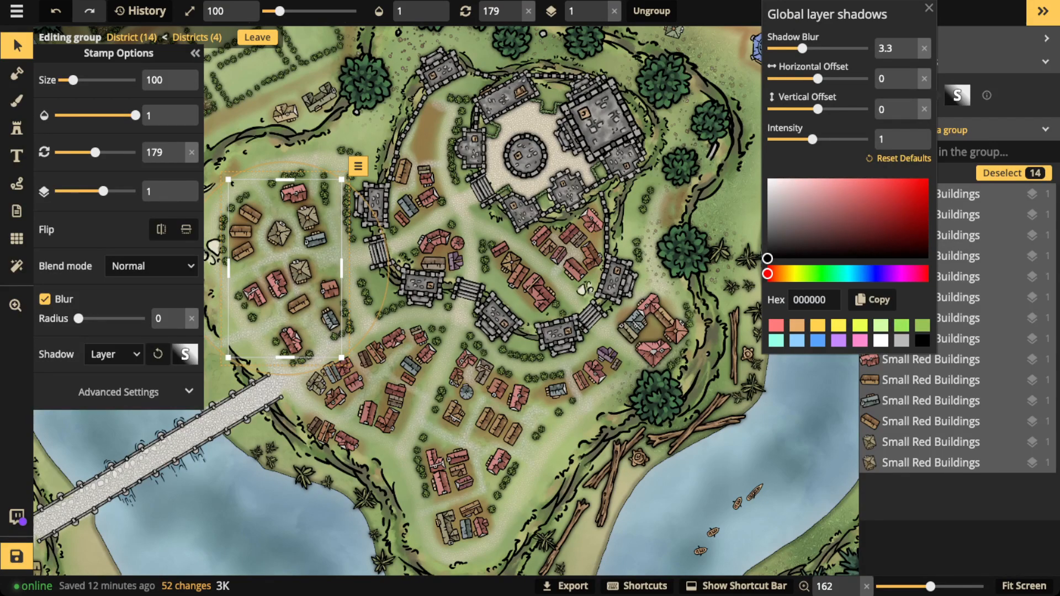
pyautogui.click(185, 354)
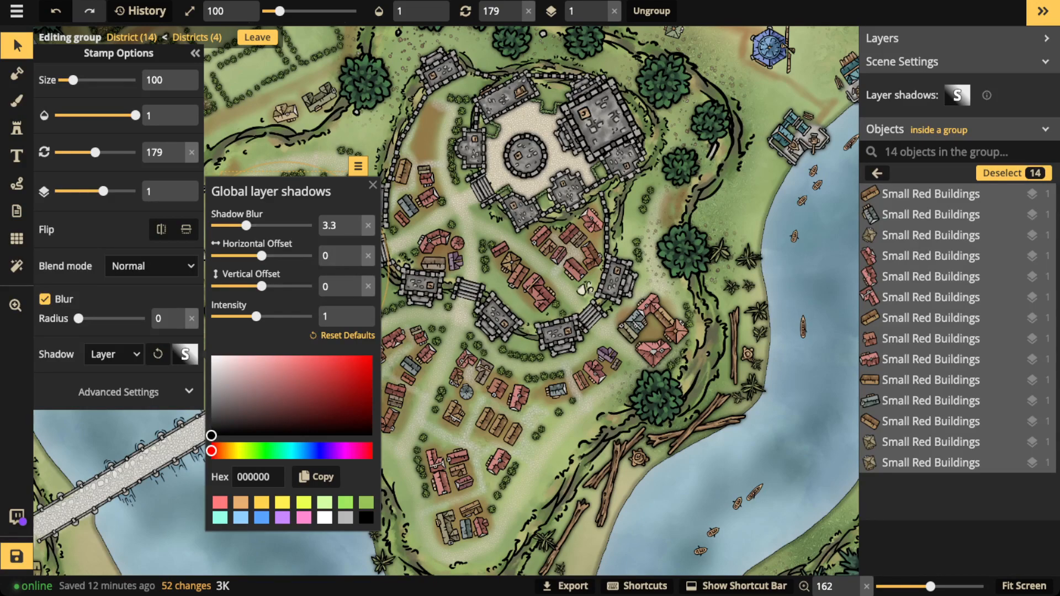
pyautogui.click(373, 185)
# - Set the global layer shadows to a horizontal offset of 2, a vertical offset of 2 and an intensity of 1.57
pyautogui.press('space')
pyautogui.moveTo(381, 249); pyautogui.dragTo(666, 250)
pyautogui.click(185, 355)
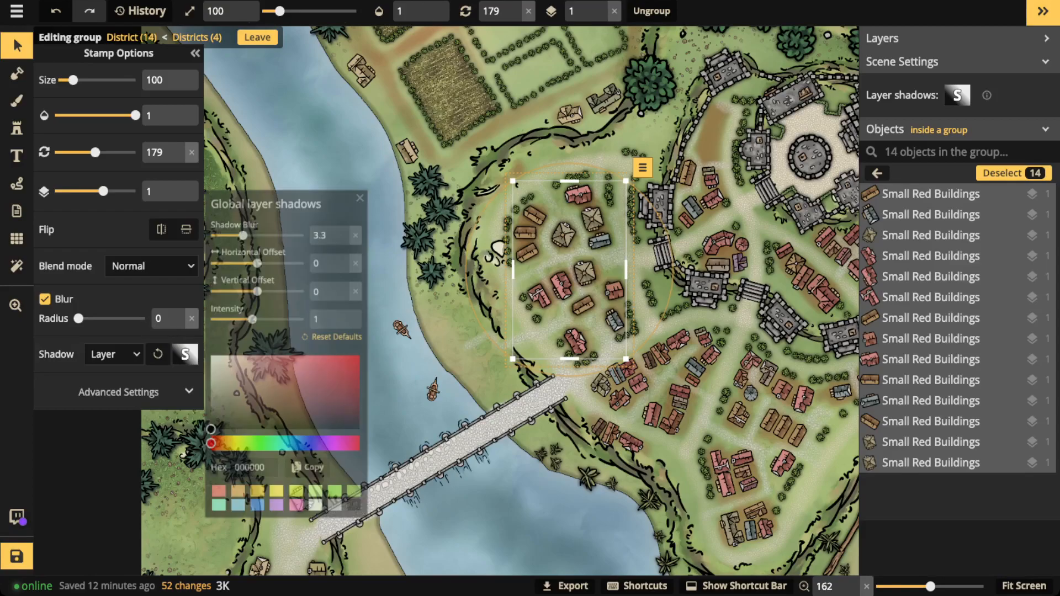
pyautogui.moveTo(256, 316); pyautogui.dragTo(282, 316)
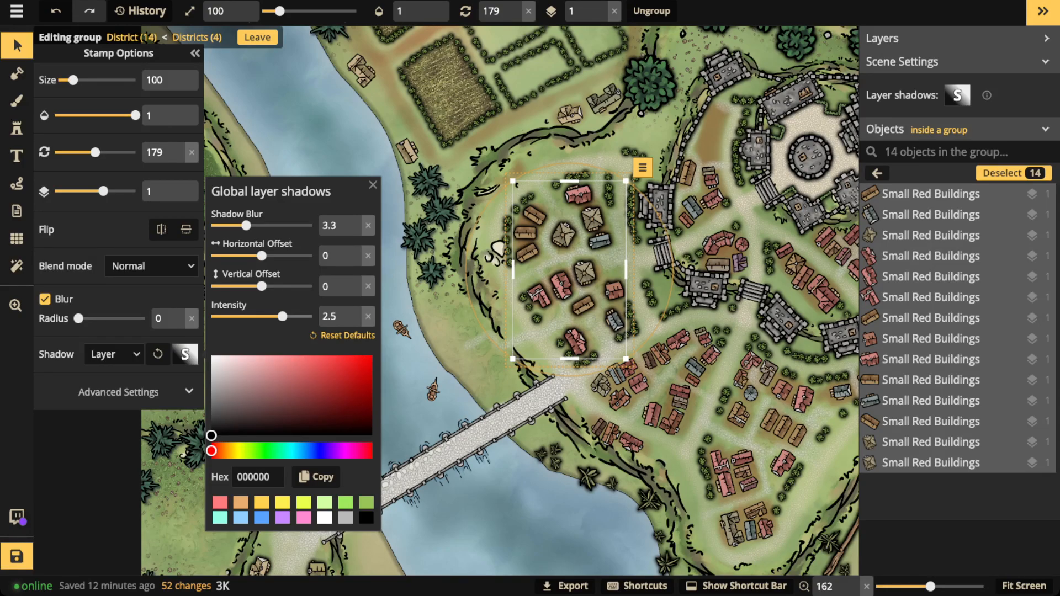
pyautogui.moveTo(282, 316); pyautogui.dragTo(277, 317)
pyautogui.moveTo(262, 256); pyautogui.dragTo(264, 286)
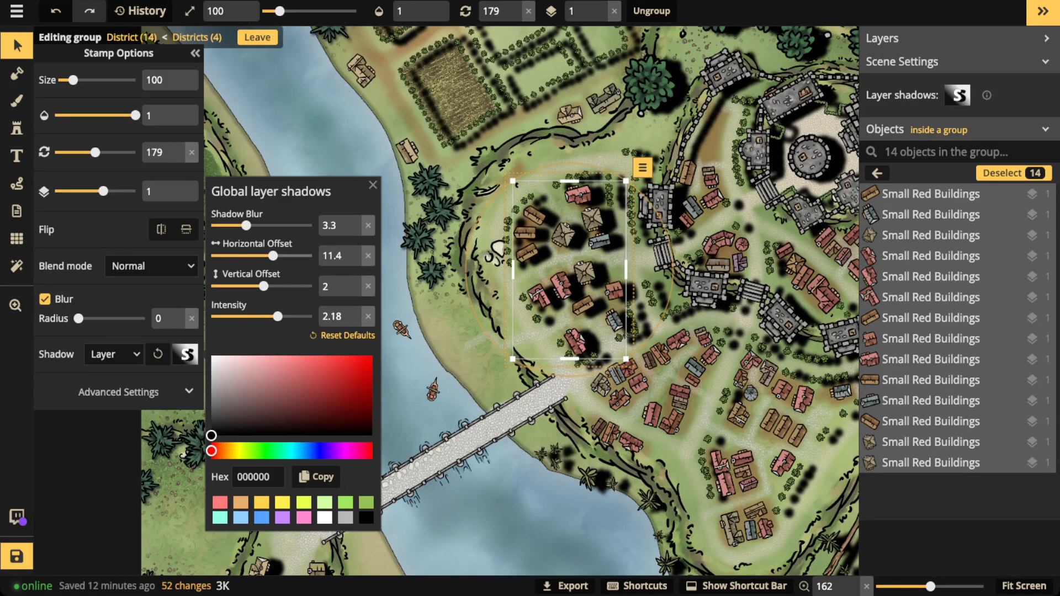
pyautogui.click(368, 256)
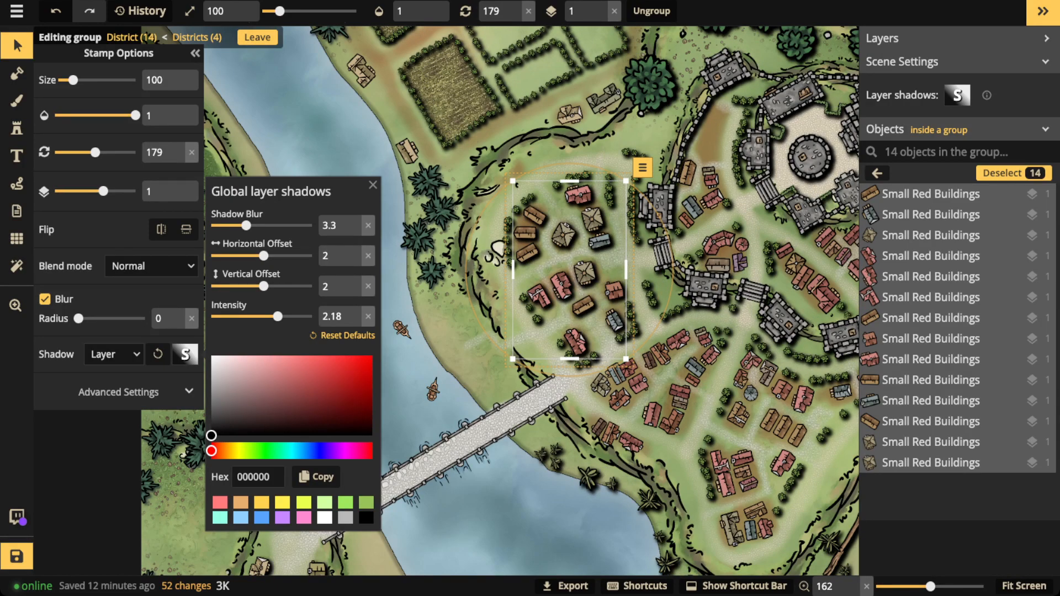
pyautogui.moveTo(277, 316); pyautogui.dragTo(268, 317)
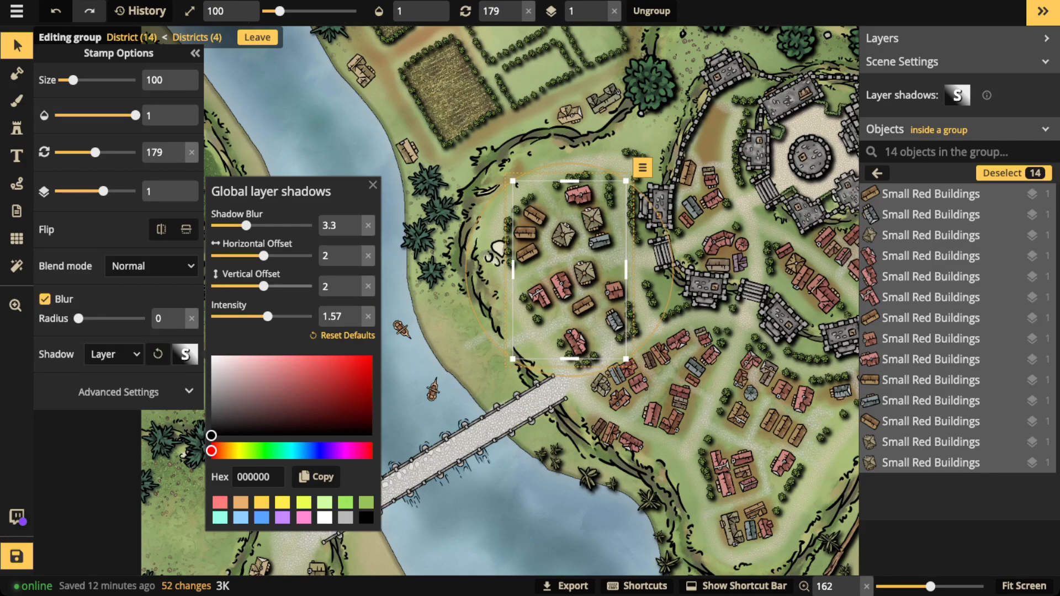
# - Set the global layer shadows to a horizontal and vertical offset of 1.5 and an intensity of 0.94
pyautogui.moveTo(263, 256); pyautogui.dragTo(274, 256)
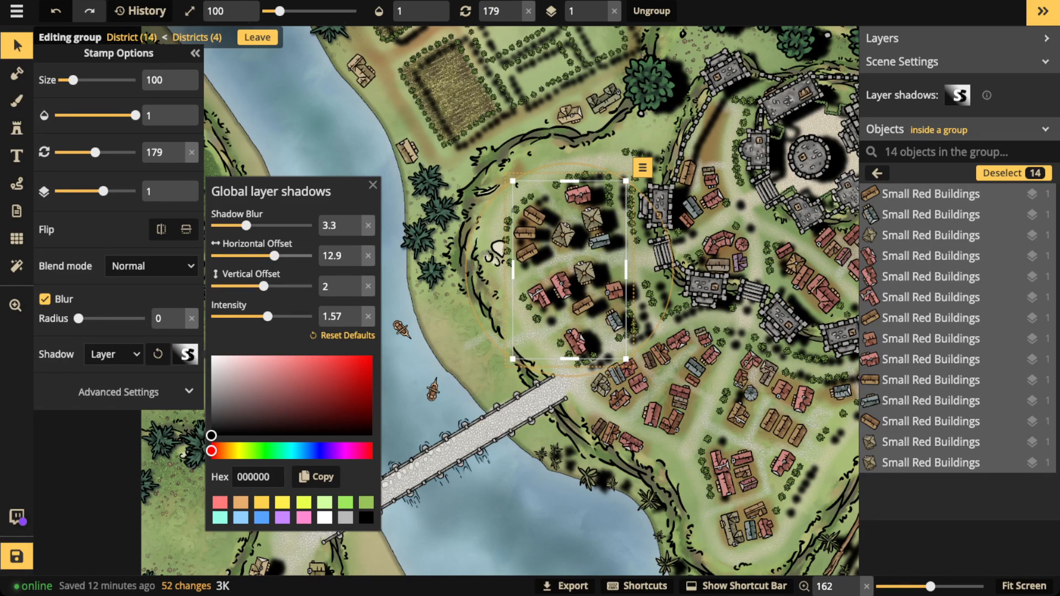
pyautogui.click(368, 255)
pyautogui.click(368, 286)
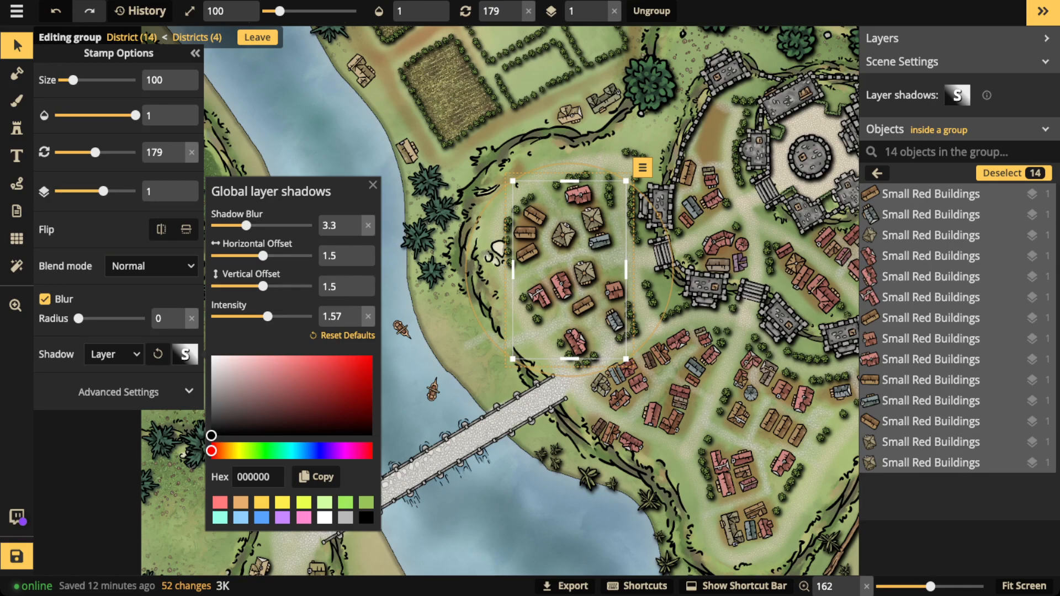
pyautogui.moveTo(268, 317); pyautogui.dragTo(254, 317)
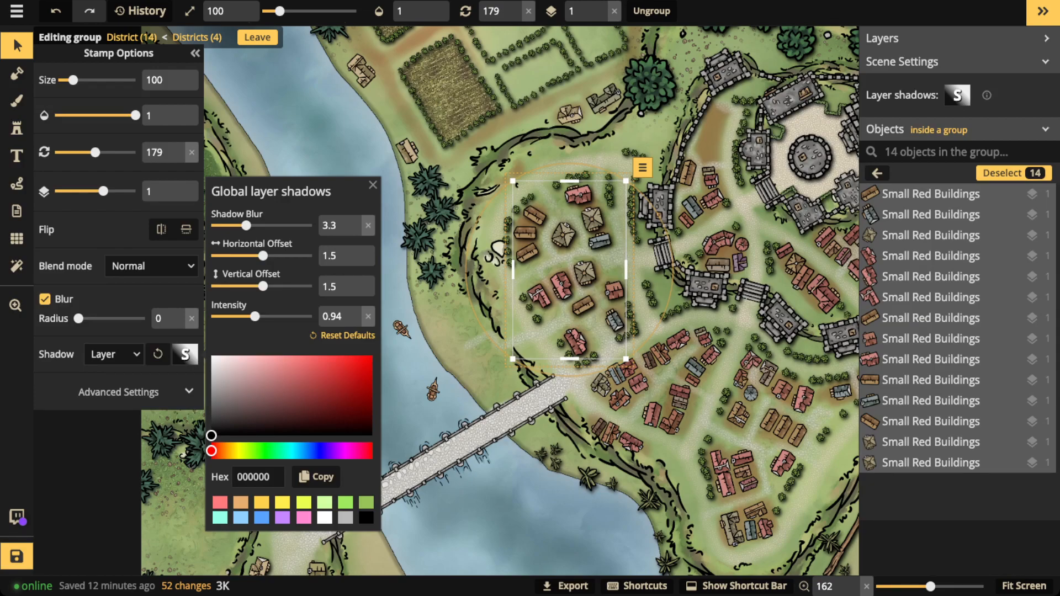
pyautogui.click(373, 184)
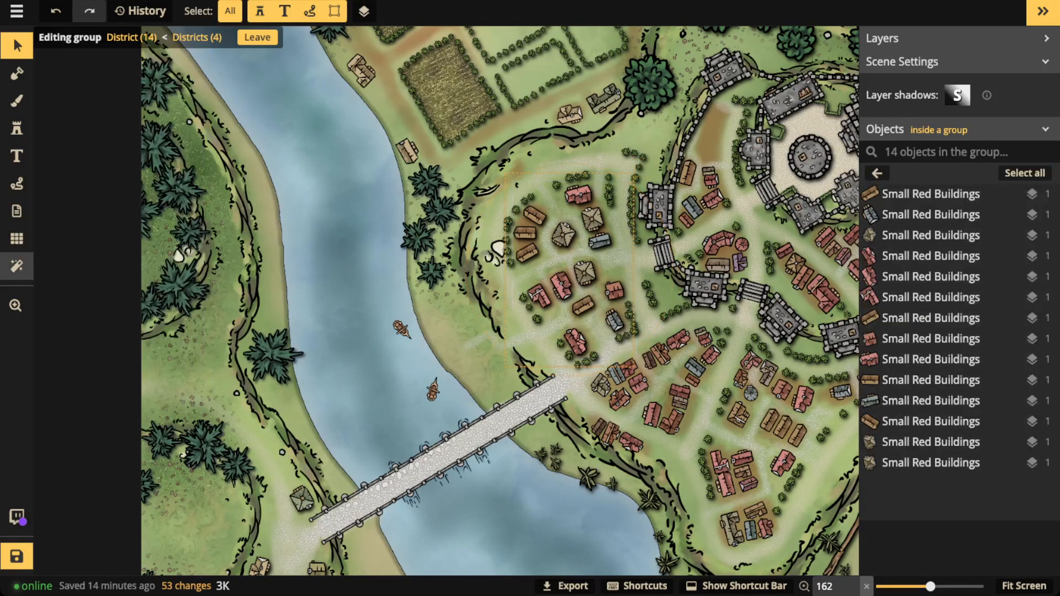
# - Circle the two building districts nearest the bridge with yellow free-draw paths, and undo both paths
pyautogui.click(17, 266)
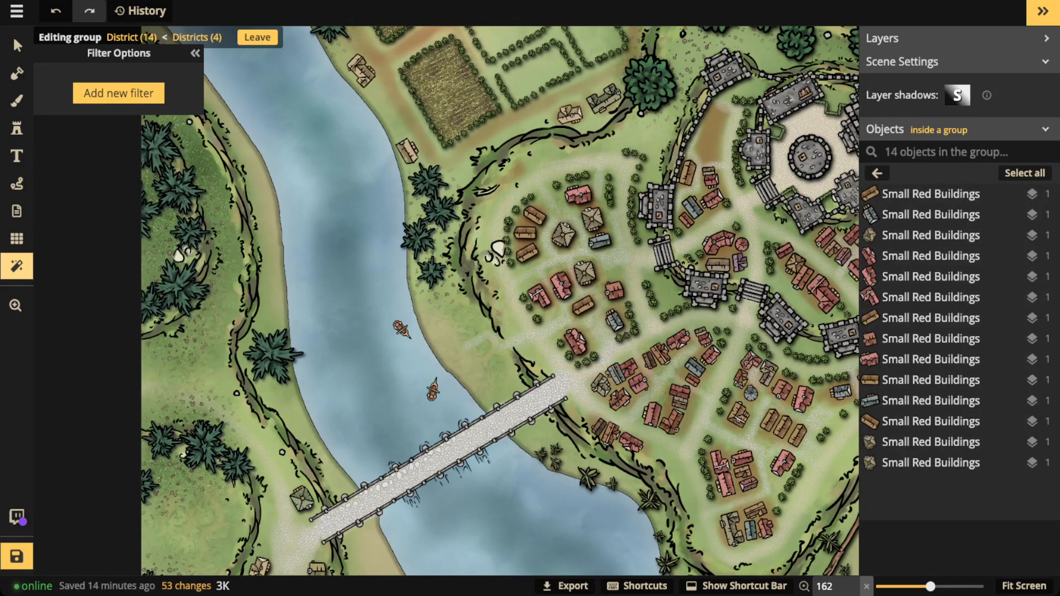
pyautogui.click(16, 183)
pyautogui.moveTo(580, 169)
pyautogui.mouseDown()
pyautogui.moveTo(584, 343)
pyautogui.moveTo(621, 180)
pyautogui.mouseUp()
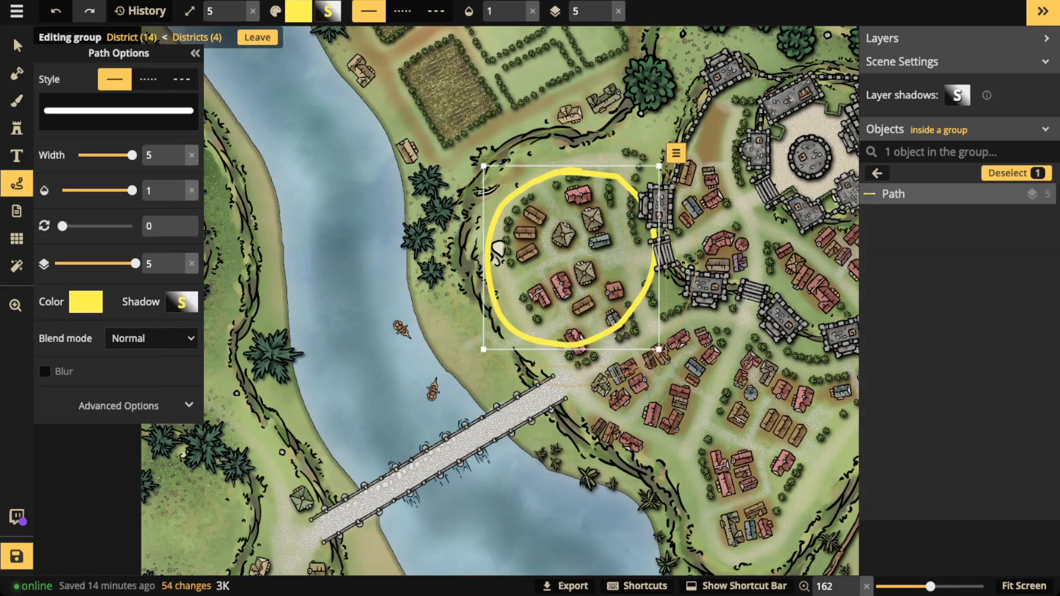
pyautogui.click(693, 322)
pyautogui.moveTo(693, 323)
pyautogui.mouseDown()
pyautogui.moveTo(612, 428)
pyautogui.moveTo(690, 317)
pyautogui.mouseUp()
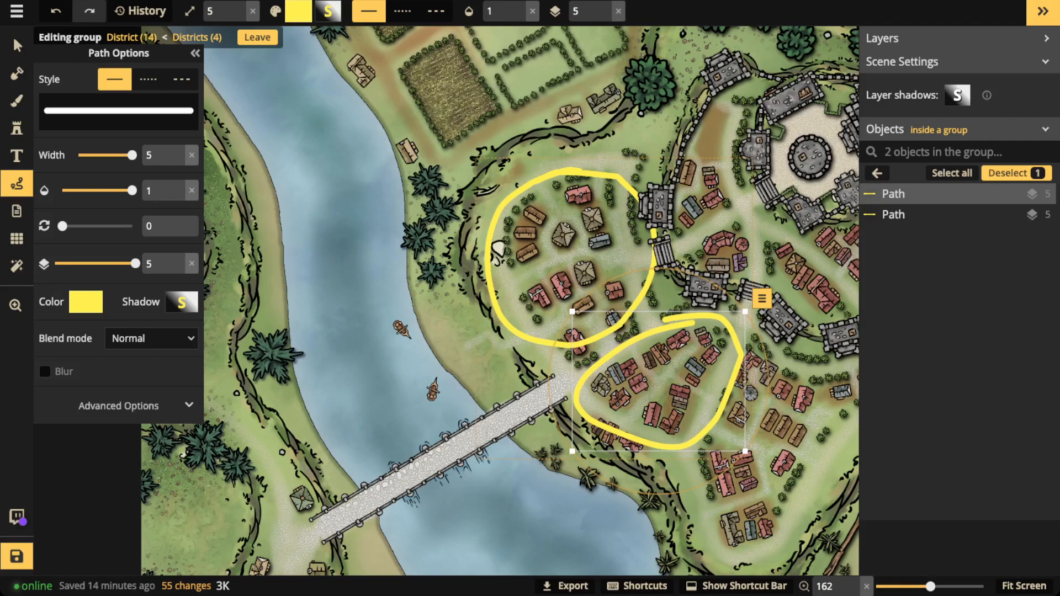
pyautogui.hotkey('ctrl', 'z')
pyautogui.hotkey('ctrl', 'z')
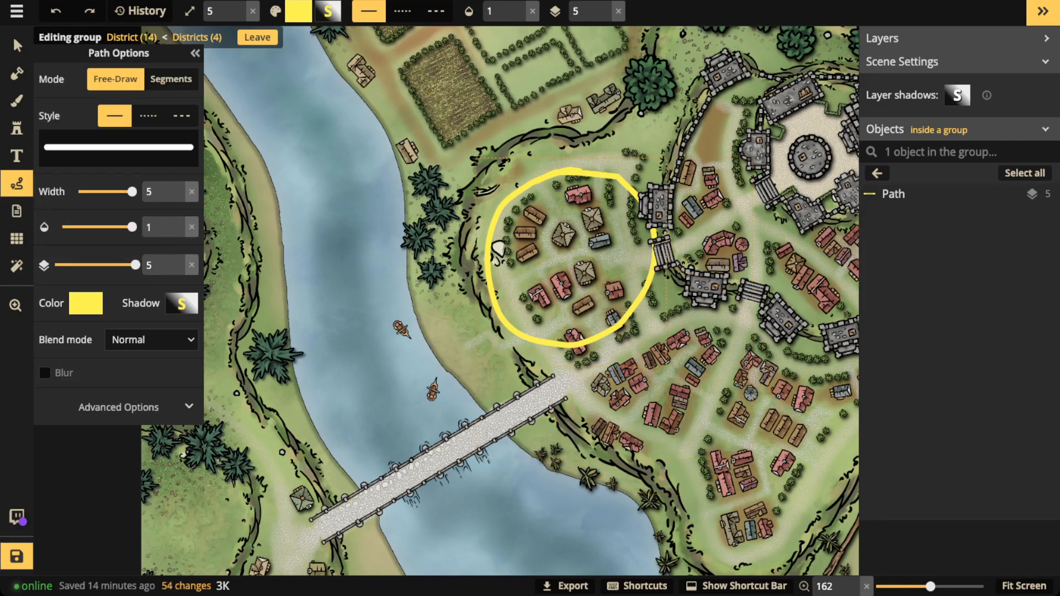
pyautogui.click(17, 46)
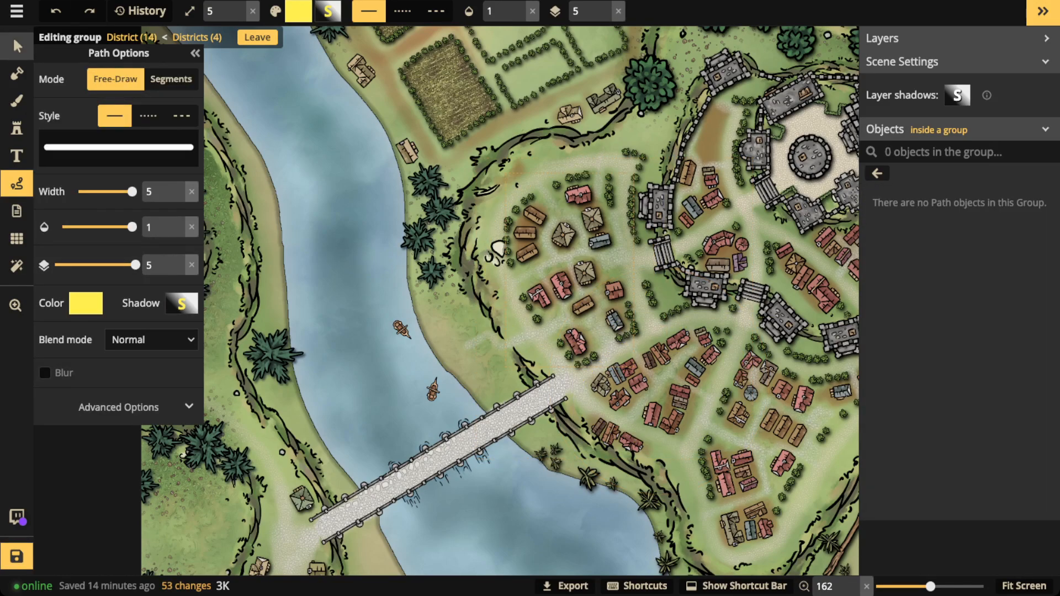
# - Leave the inner District group and the parent Districts group to return to the full object list
pyautogui.click(257, 37)
pyautogui.scroll(-3, 574, 318)
pyautogui.moveTo(574, 318); pyautogui.dragTo(438, 388)
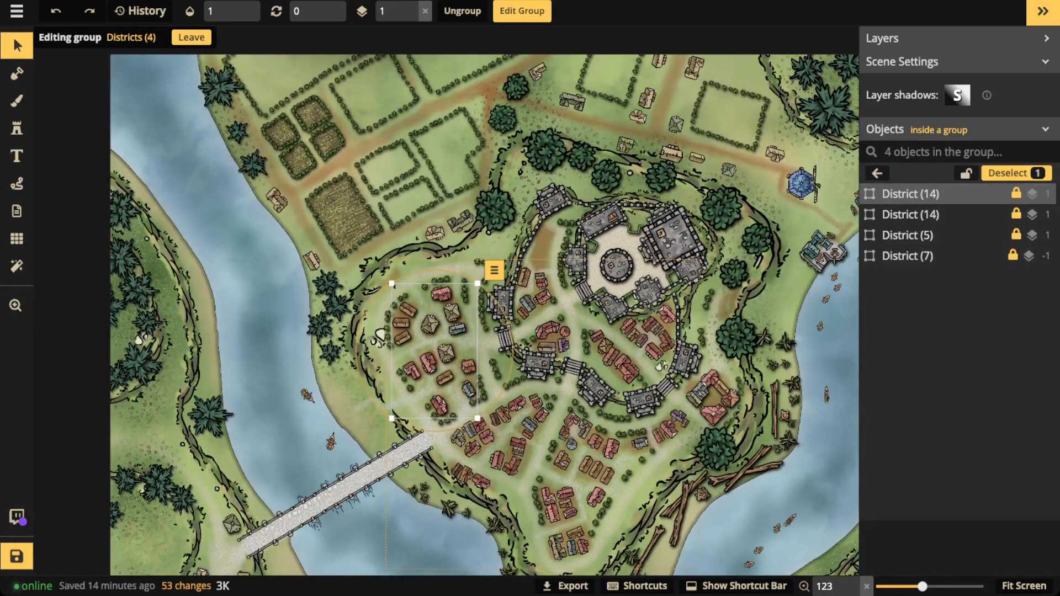
pyautogui.click(877, 172)
# - Set the opacity of the #4 label group to 1
pyautogui.click(896, 276)
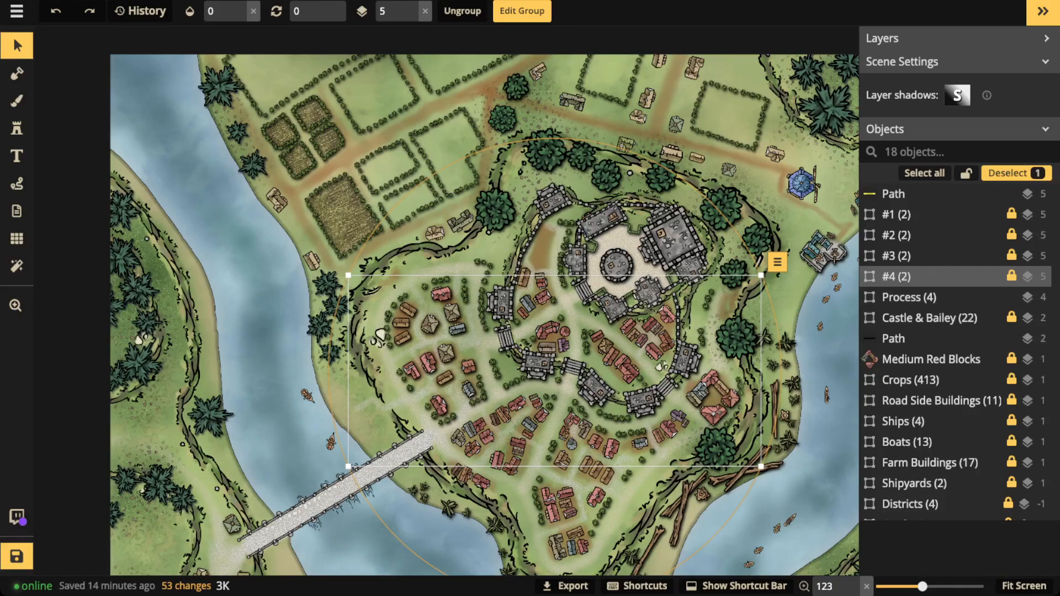
pyautogui.click(226, 11)
pyautogui.write('1')
pyautogui.press('Return')
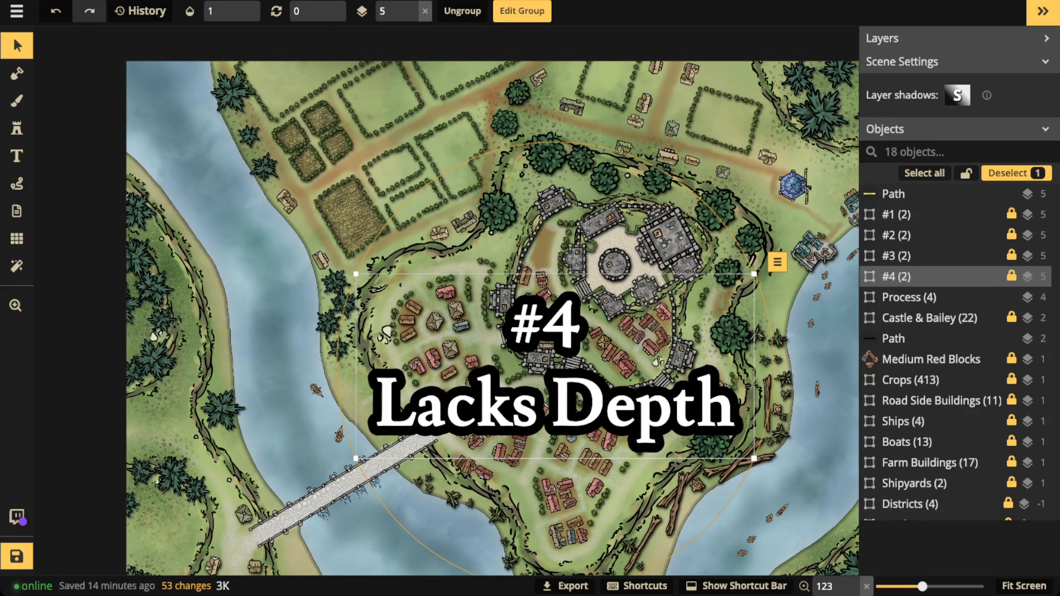
pyautogui.scroll(-5, 546, 243)
pyautogui.moveTo(574, 298); pyautogui.dragTo(491, 230)
pyautogui.scroll(-4, 491, 231)
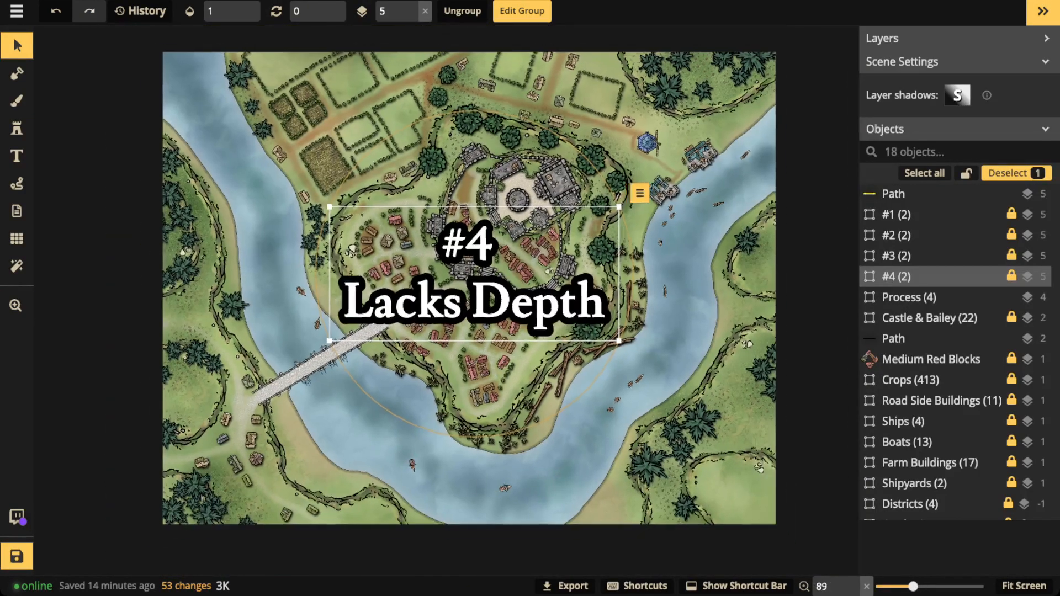
pyautogui.scroll(-2, 491, 231)
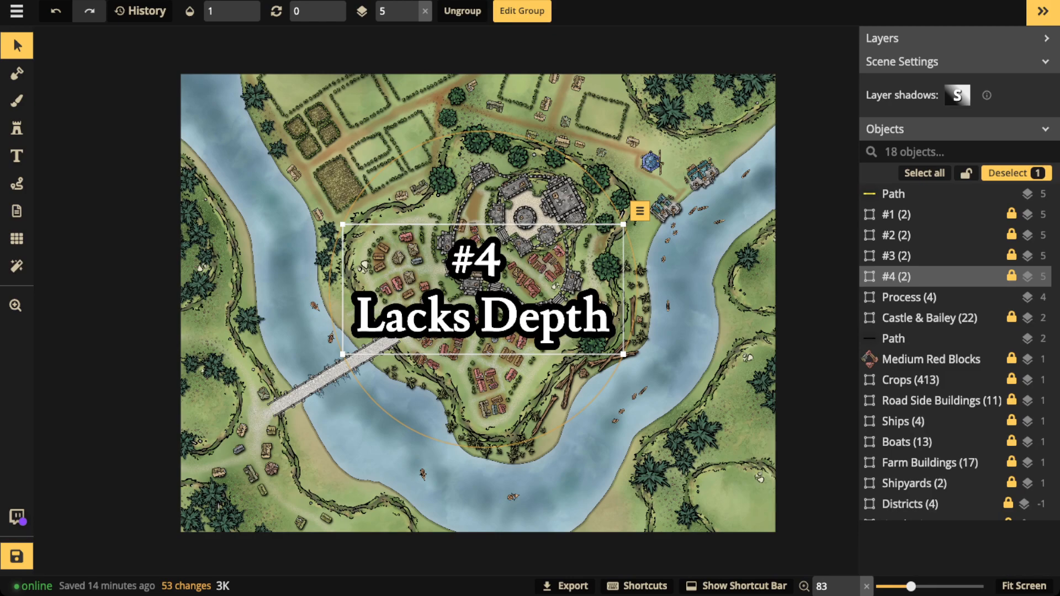
# - Delete the #4 "Lacks Depth" label group from the map
pyautogui.press('Delete')
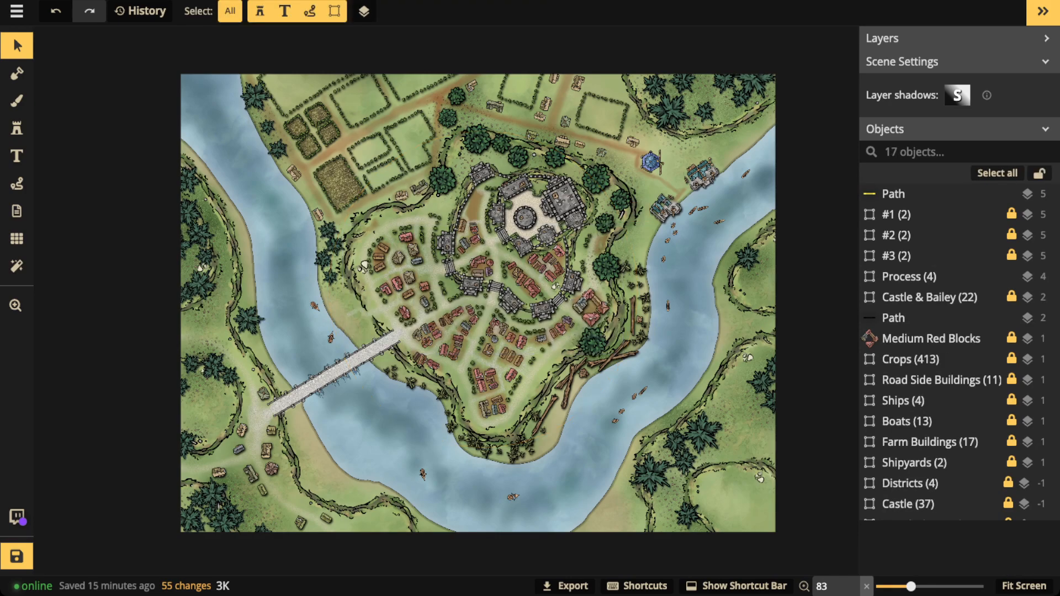
pyautogui.moveTo(403, 58); pyautogui.dragTo(504, 134)
pyautogui.moveTo(375, 71); pyautogui.dragTo(547, 143)
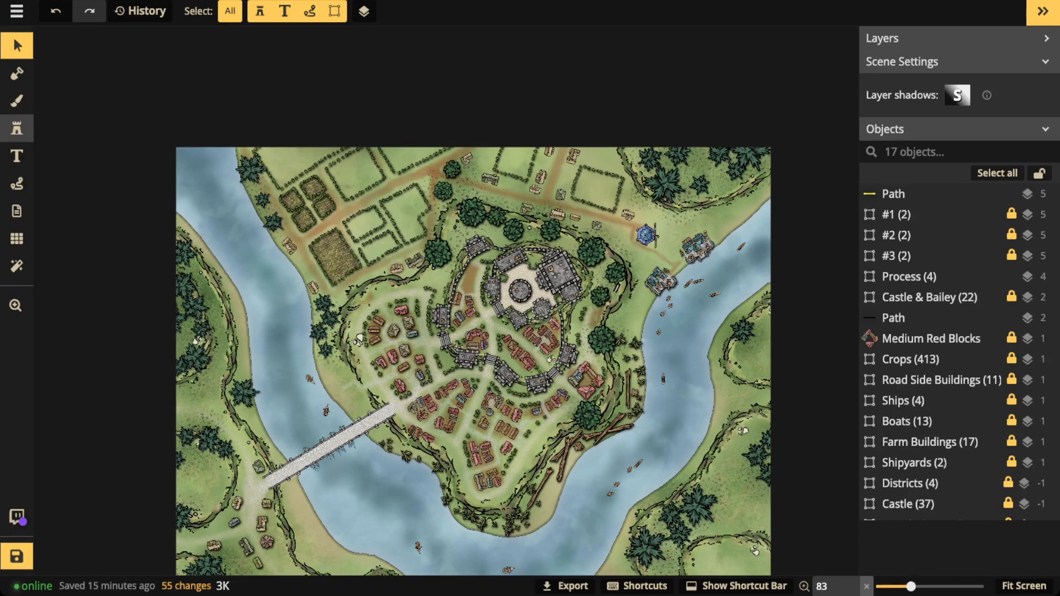
# - Search the Watercolor Cities stamp catalog for "light"
pyautogui.click(16, 128)
pyautogui.scroll(-3, 87, 255)
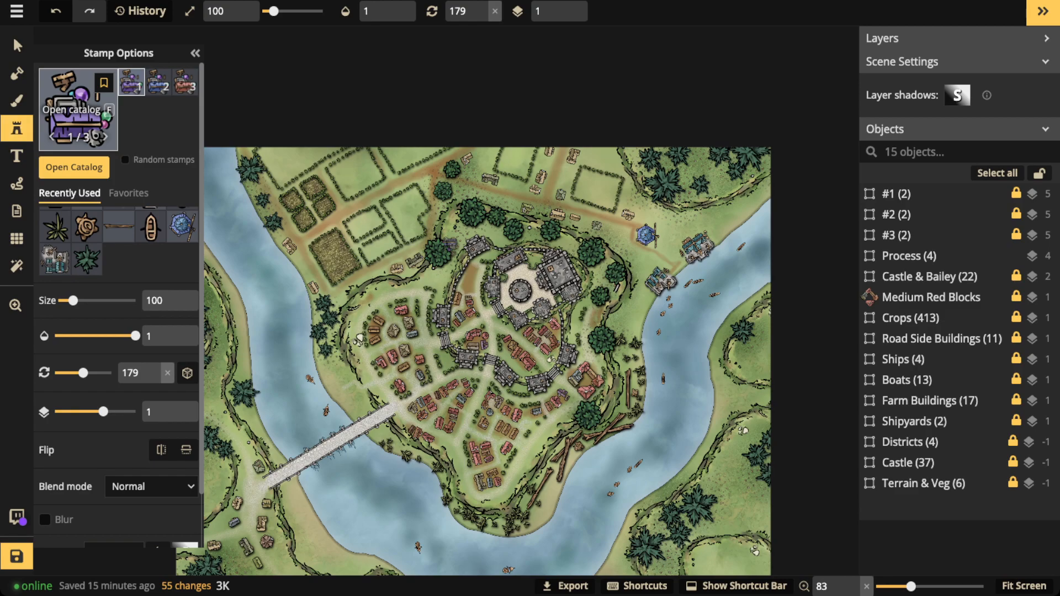
pyautogui.press('f')
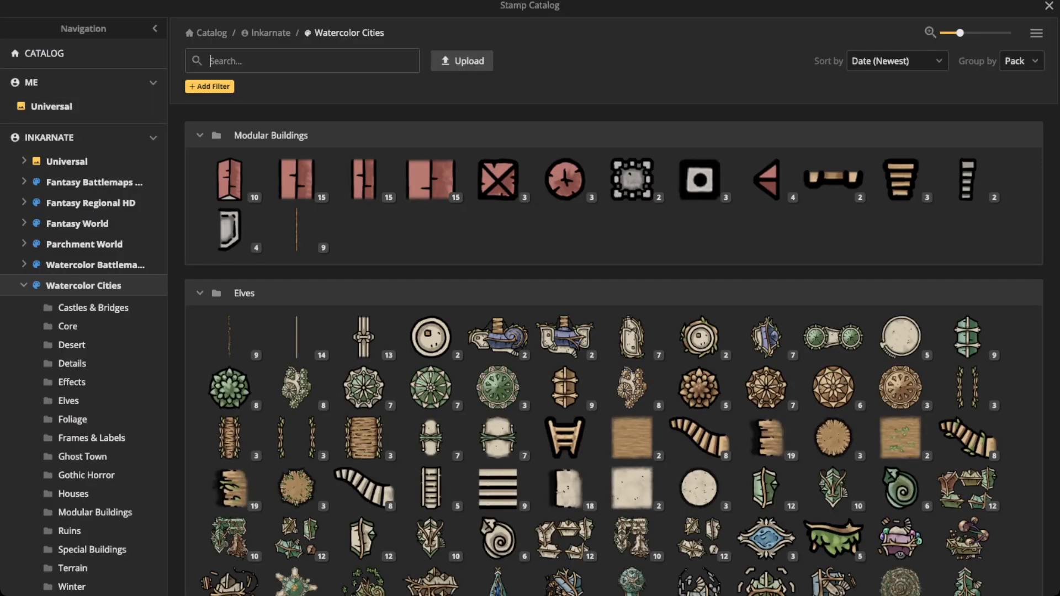
pyautogui.write('light')
pyautogui.press('Return')
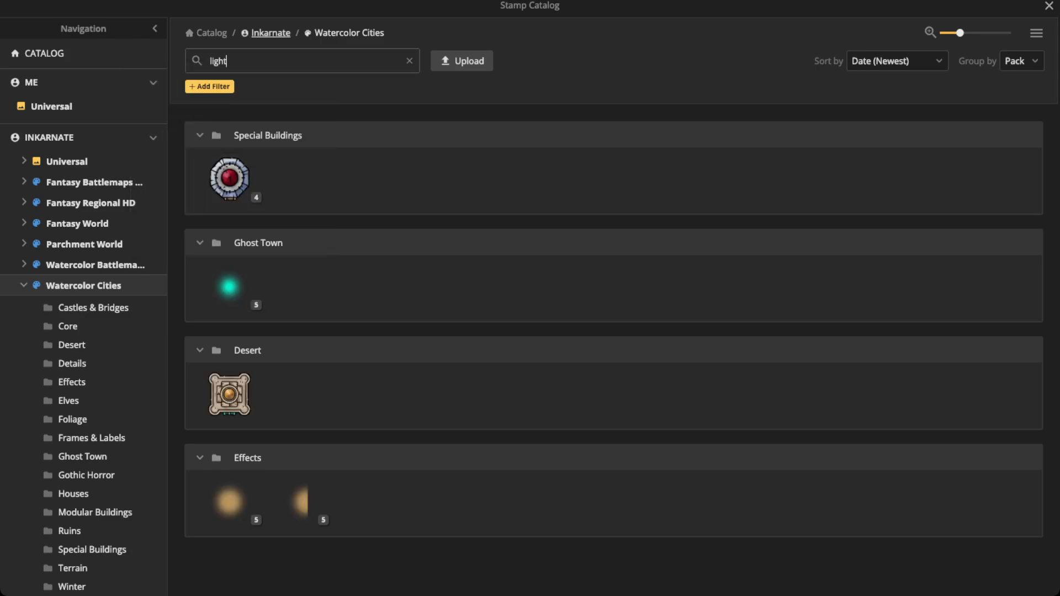
# - Widen the light search to all Inkarnate art and choose the soft orange glow stamp from Fantasy Battlemaps 2.0
pyautogui.click(271, 33)
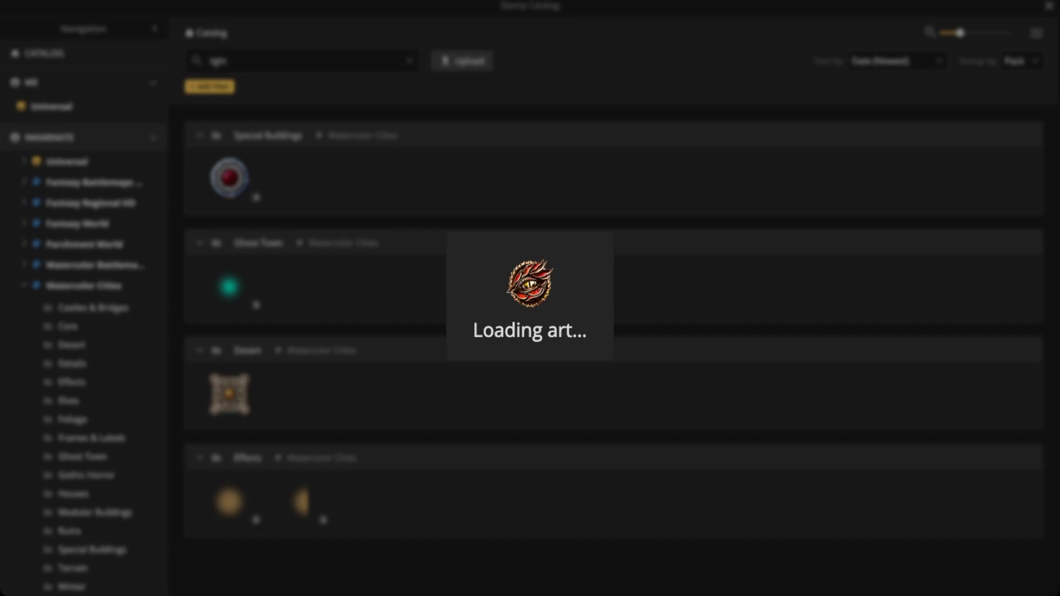
pyautogui.scroll(-10, 613, 355)
pyautogui.scroll(-6, 229, 331)
pyautogui.scroll(-10, 613, 355)
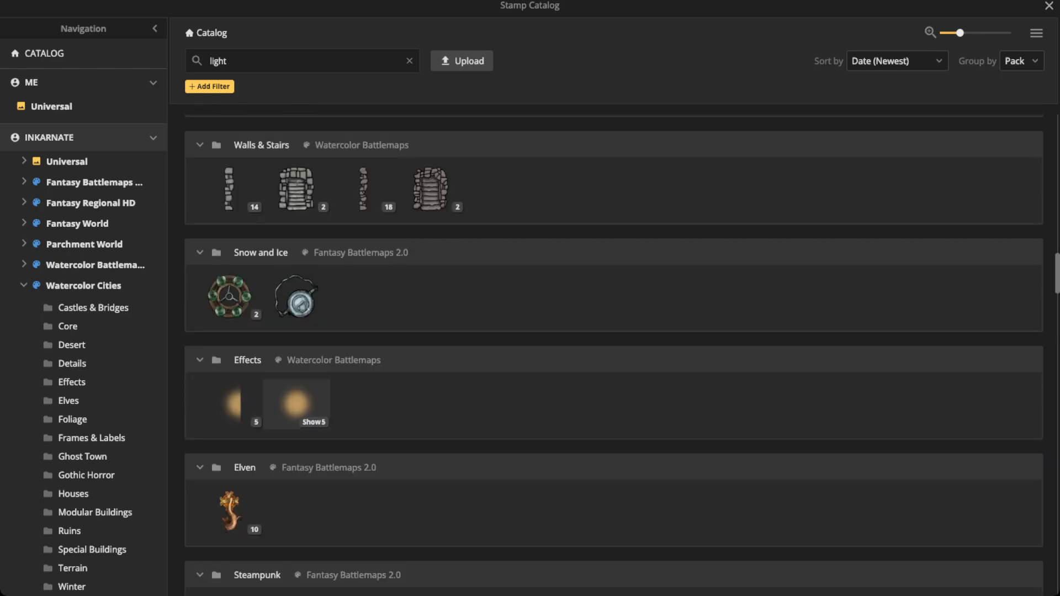
pyautogui.scroll(-10, 613, 355)
pyautogui.scroll(-10, 363, 350)
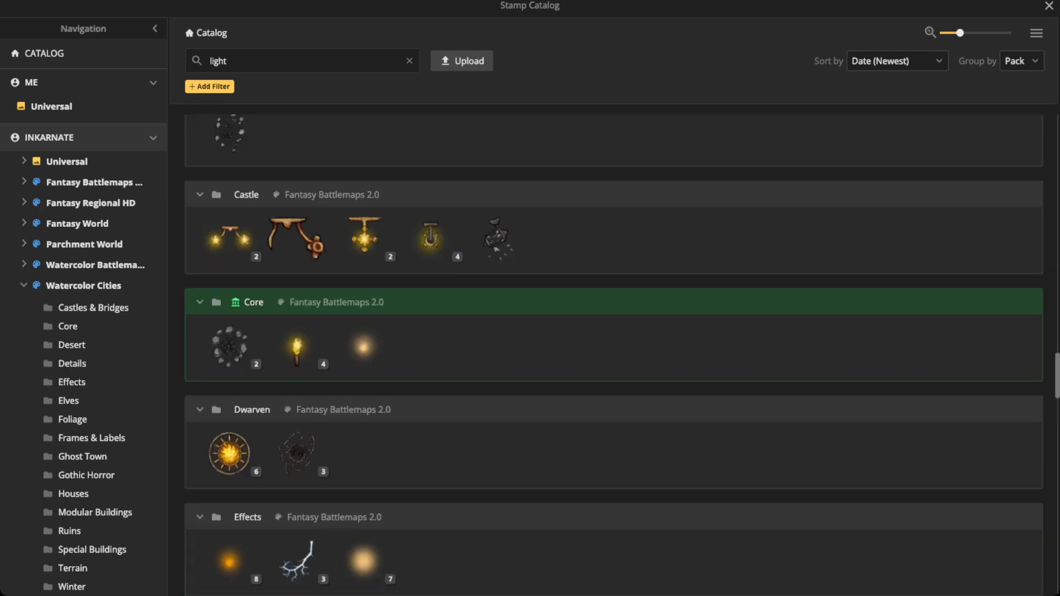
pyautogui.click(363, 350)
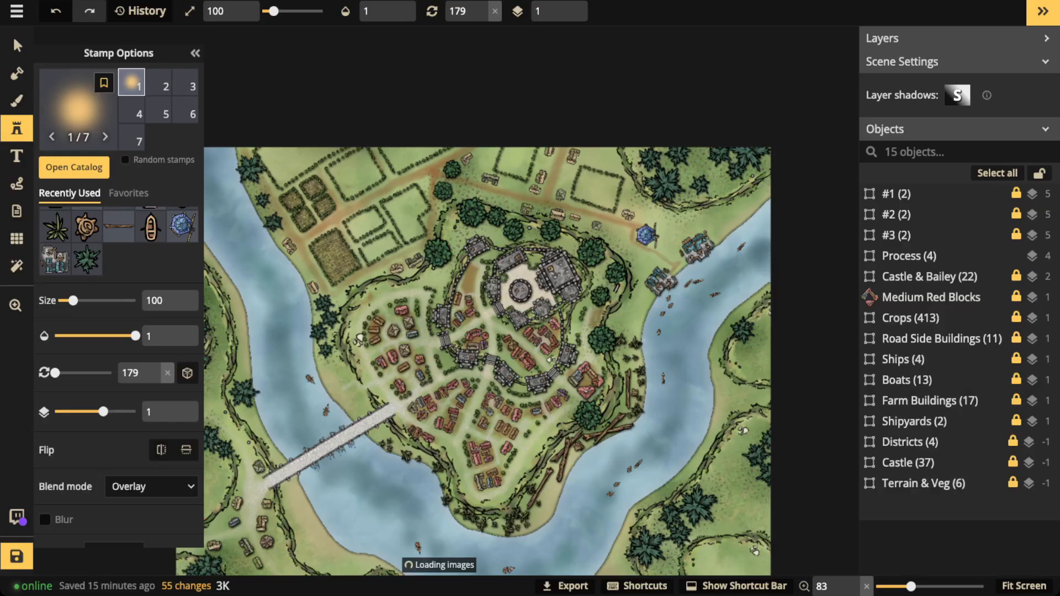
# - Set the light stamp to size 140, opacity 0.55 and layer 5
pyautogui.moveTo(404, 393); pyautogui.dragTo(328, 442)
pyautogui.scroll(4, 463, 365)
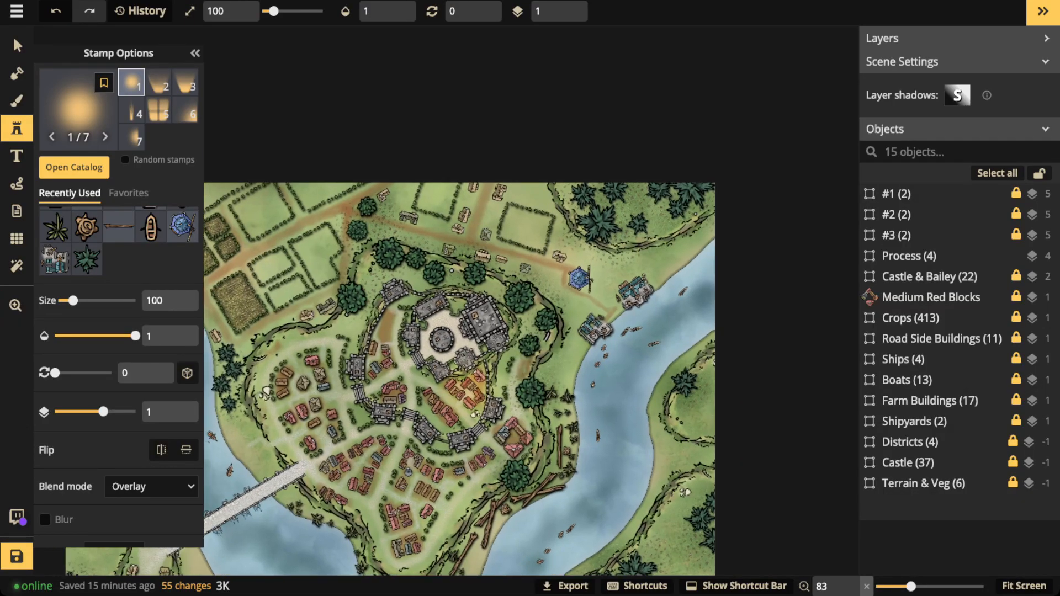
pyautogui.scroll(5, 440, 345)
pyautogui.press(']')
pyautogui.press(']')
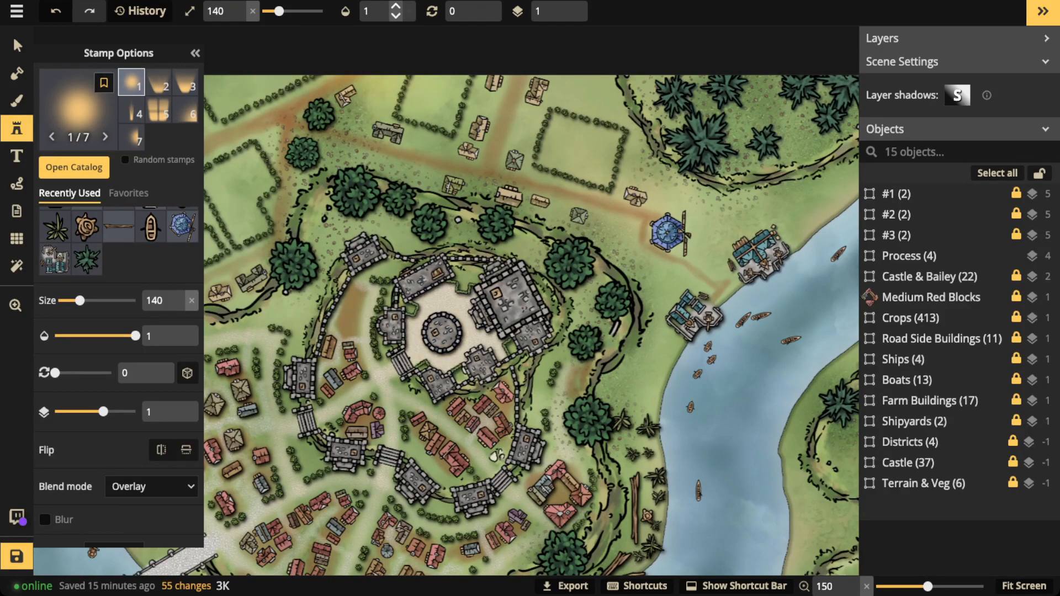
pyautogui.click(408, 11)
pyautogui.write('0.55')
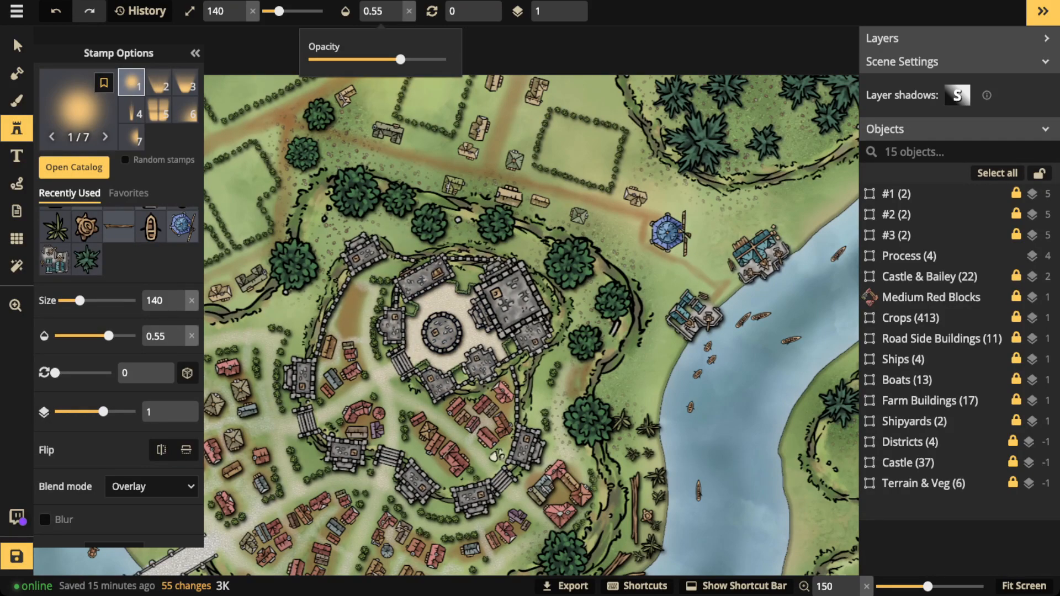
pyautogui.click(567, 5)
pyautogui.click(567, 5)
pyautogui.click(567, 5)
pyautogui.click(568, 5)
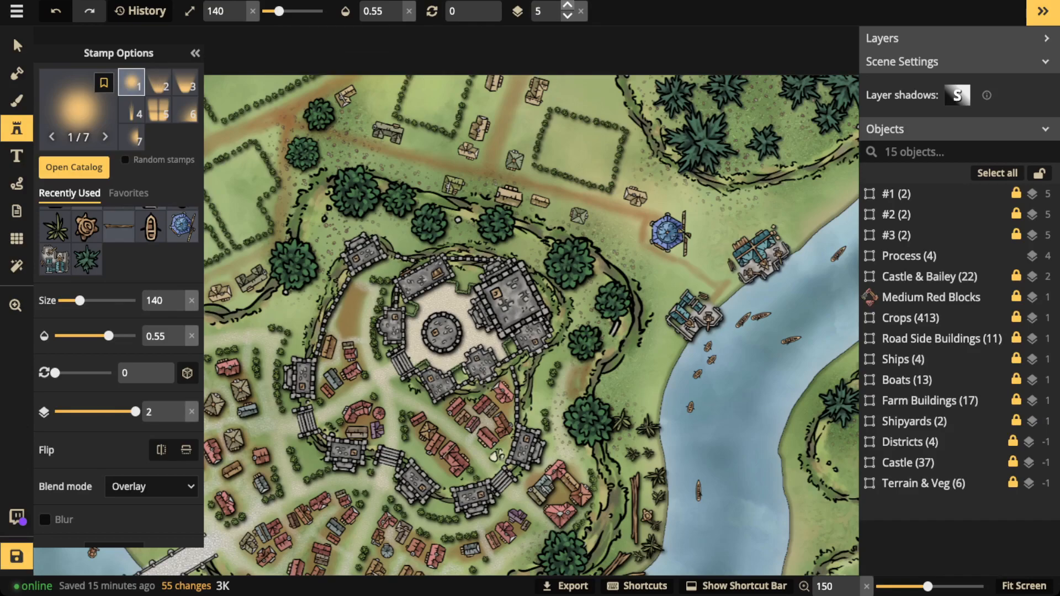
# - Place a light stamp over the round tower in the castle courtyard
pyautogui.click(444, 322)
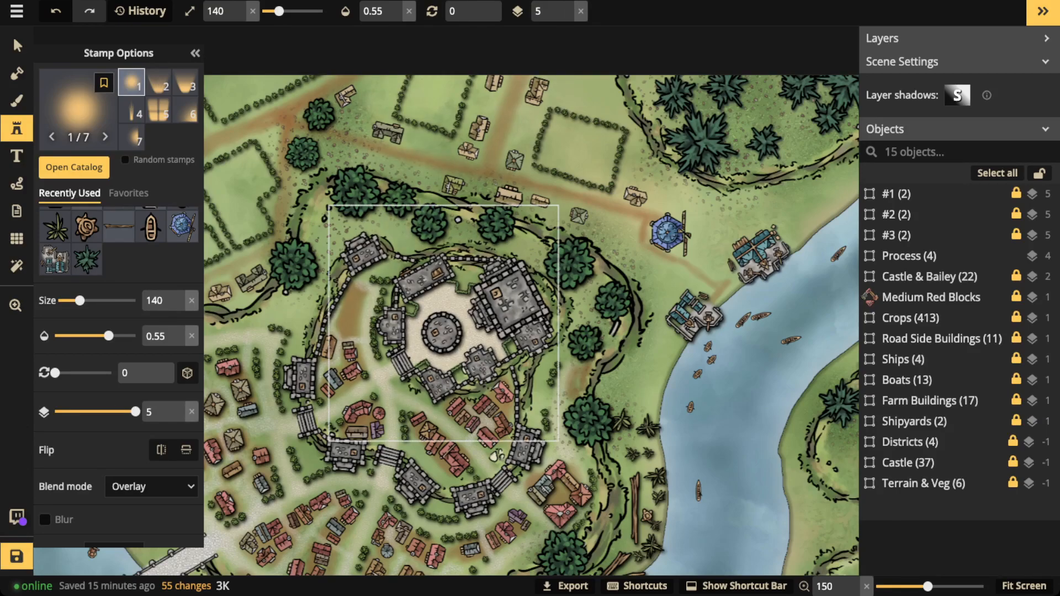
pyautogui.scroll(-2, 443, 322)
pyautogui.press('Escape')
# - Place light stamps on the grassy clearing west of the bridge and on the clearing in the map's southeast corner
pyautogui.moveTo(645, 372); pyautogui.dragTo(499, 237)
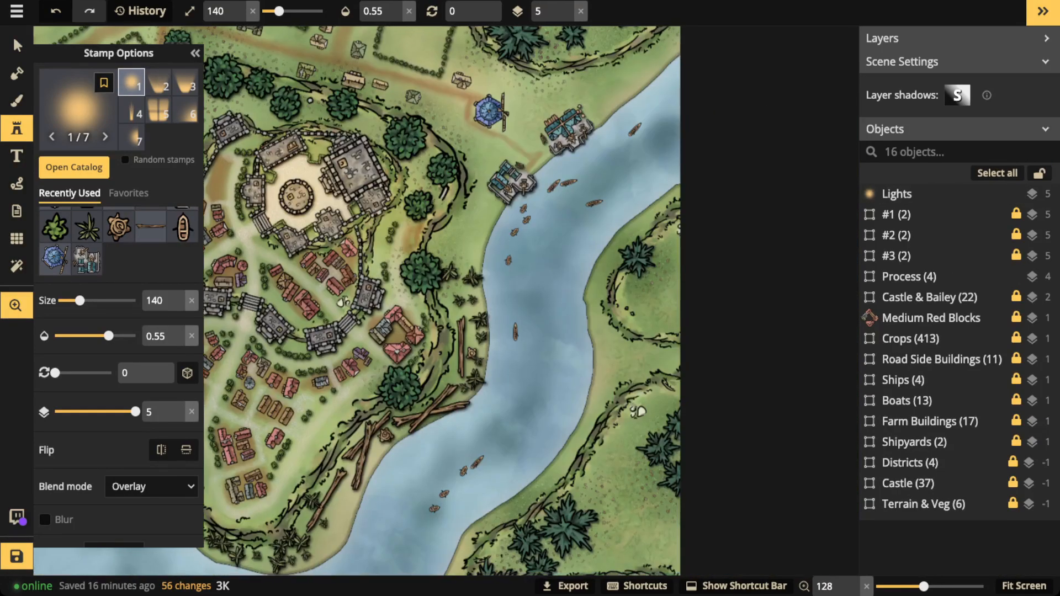
pyautogui.moveTo(295, 197); pyautogui.dragTo(905, 107)
pyautogui.scroll(-1, 438, 370)
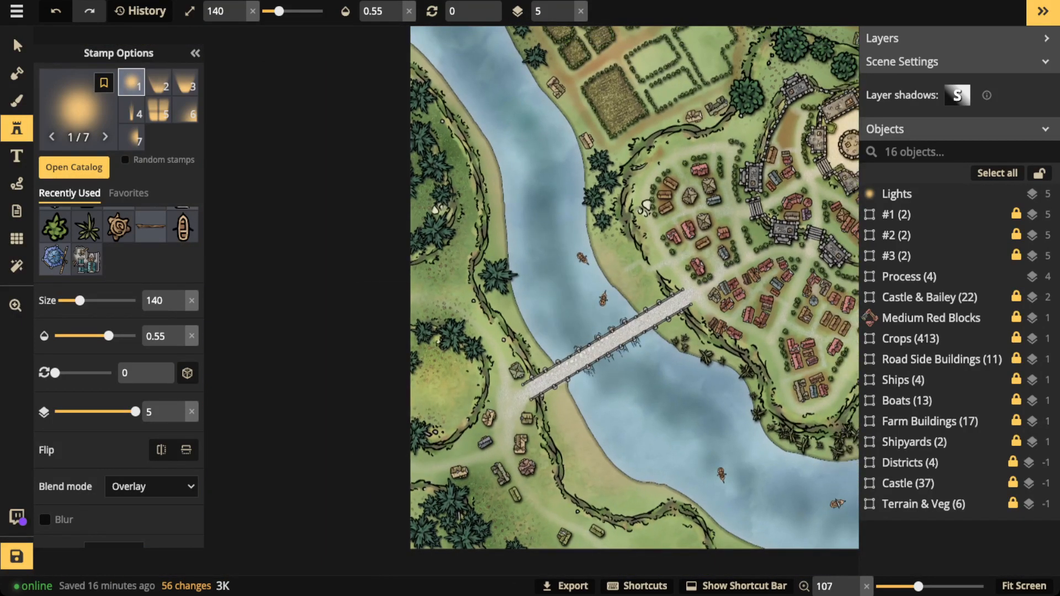
pyautogui.click(437, 370)
pyautogui.press('Escape')
pyautogui.moveTo(728, 430); pyautogui.dragTo(361, 245)
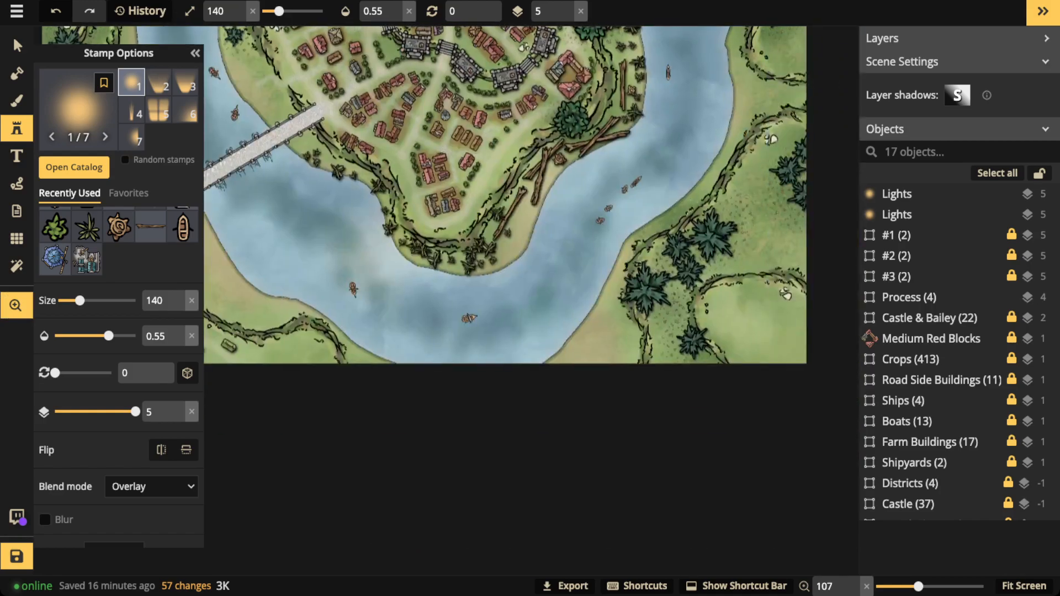
pyautogui.click(731, 317)
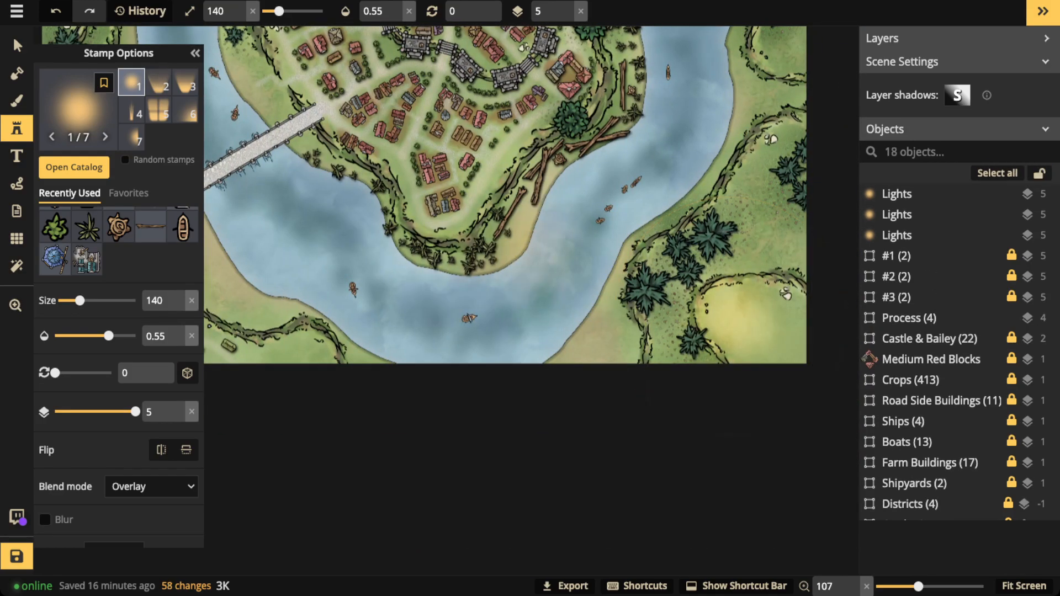
# - Lower the light stamp's opacity to 0.34 and place one on the grassy clearing on the river's east bank
pyautogui.scroll(-2, 539, 255)
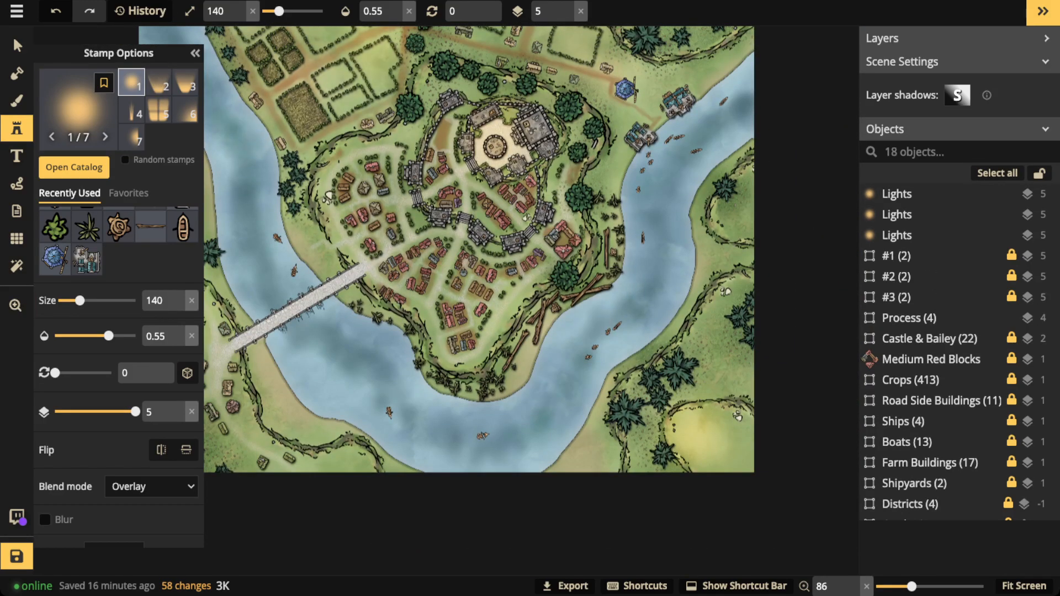
pyautogui.click(396, 17)
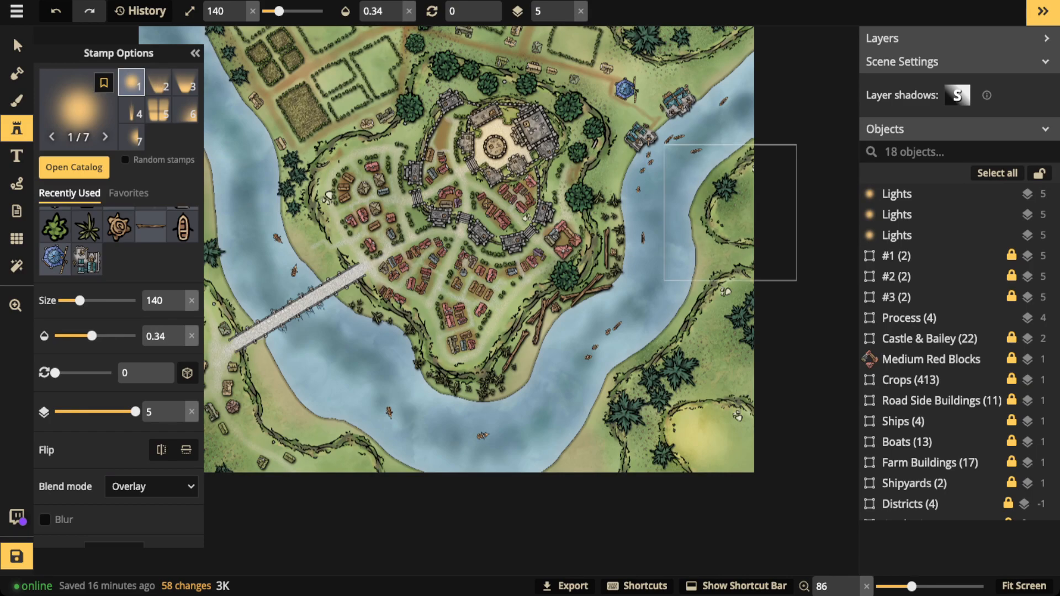
pyautogui.click(730, 213)
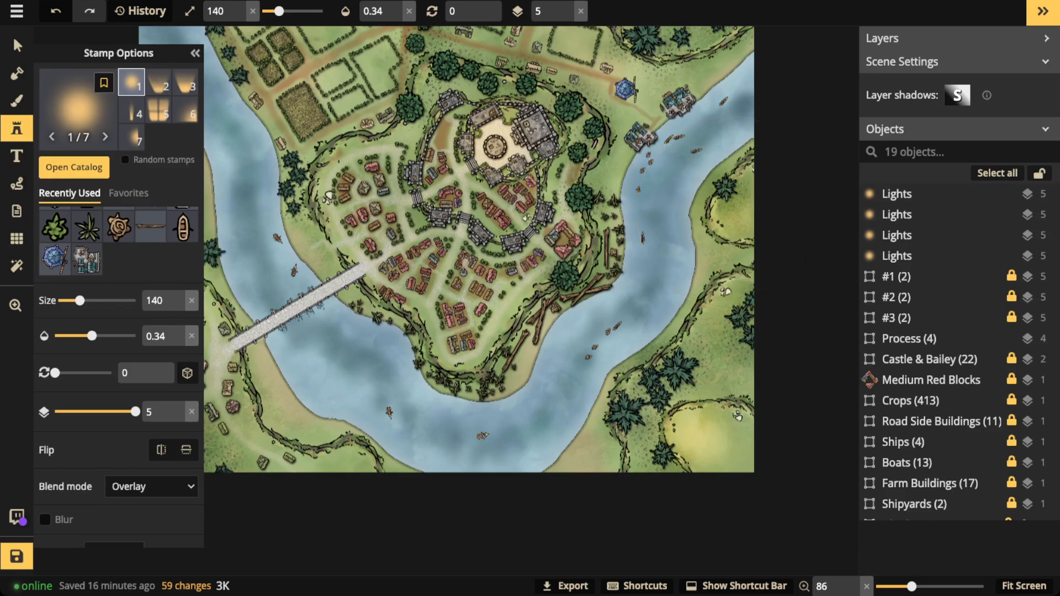
# - Place light stamps on the east-bank clearing, the southwest riverbank, the wooded slope north of the castle and the northeast wooded hill
pyautogui.click(725, 301)
pyautogui.click(354, 458)
pyautogui.moveTo(355, 458); pyautogui.dragTo(353, 547)
pyautogui.click(431, 168)
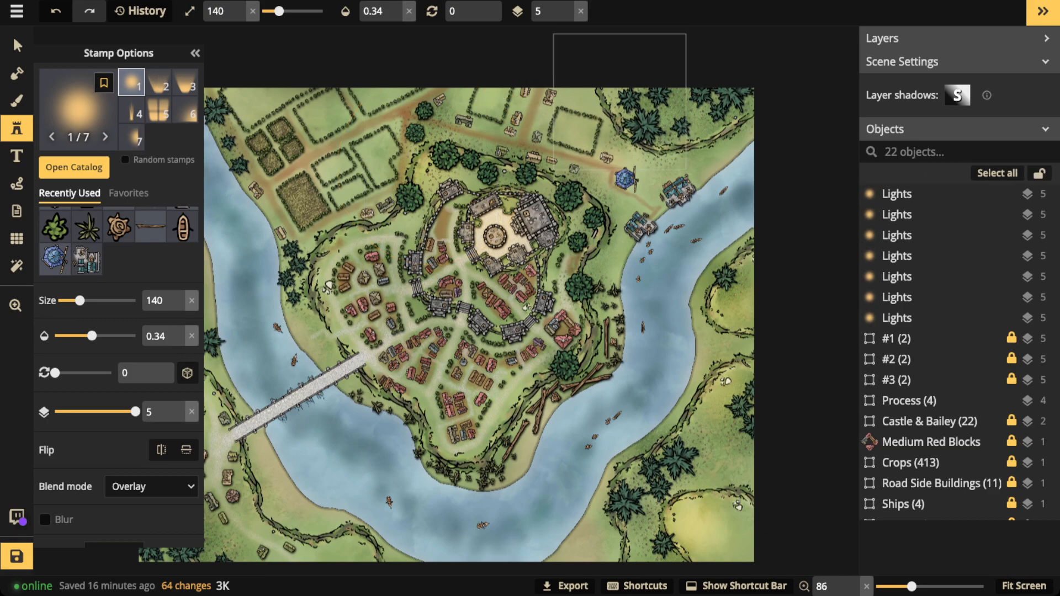
pyautogui.click(620, 101)
pyautogui.scroll(-3, 345, 270)
pyautogui.moveTo(345, 269); pyautogui.dragTo(357, 224)
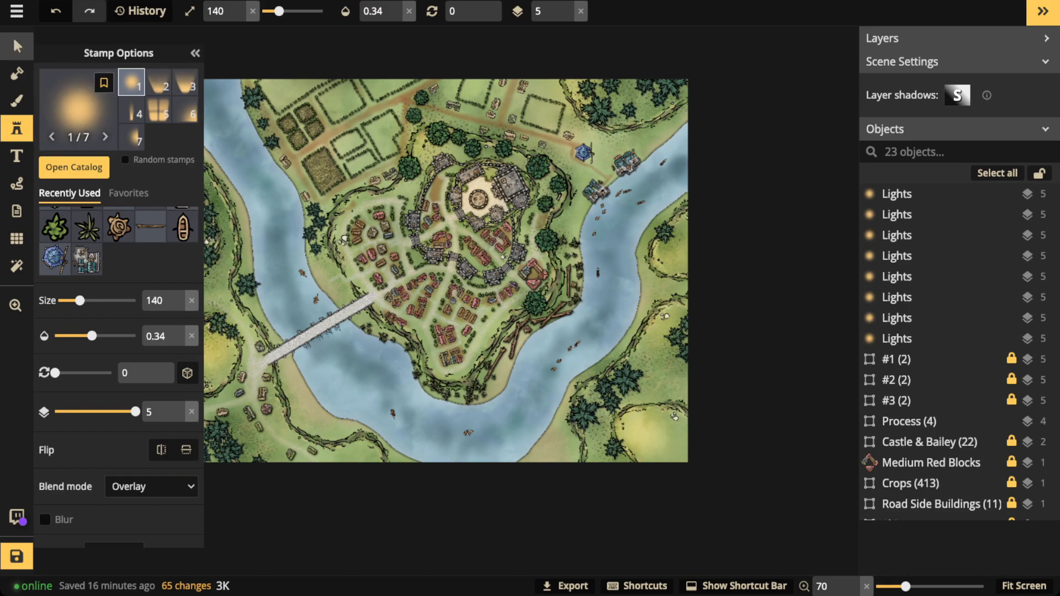
# - Move the blurred black shadow path from above the map onto the western river
pyautogui.click(17, 46)
pyautogui.click(17, 46)
pyautogui.moveTo(346, 43); pyautogui.dragTo(574, 53)
pyautogui.click(326, 53)
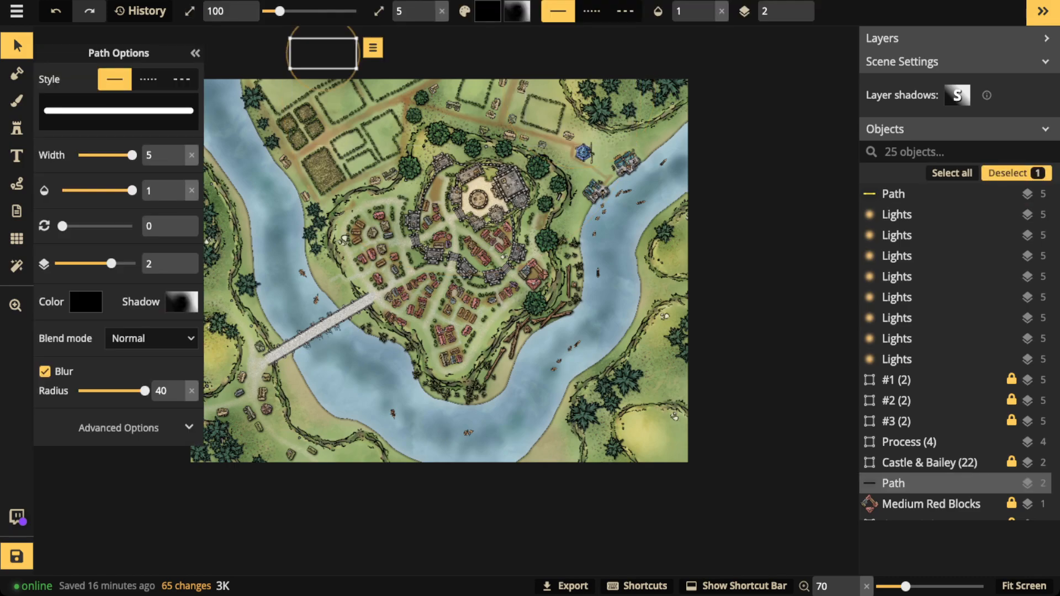
pyautogui.moveTo(323, 53); pyautogui.dragTo(270, 199)
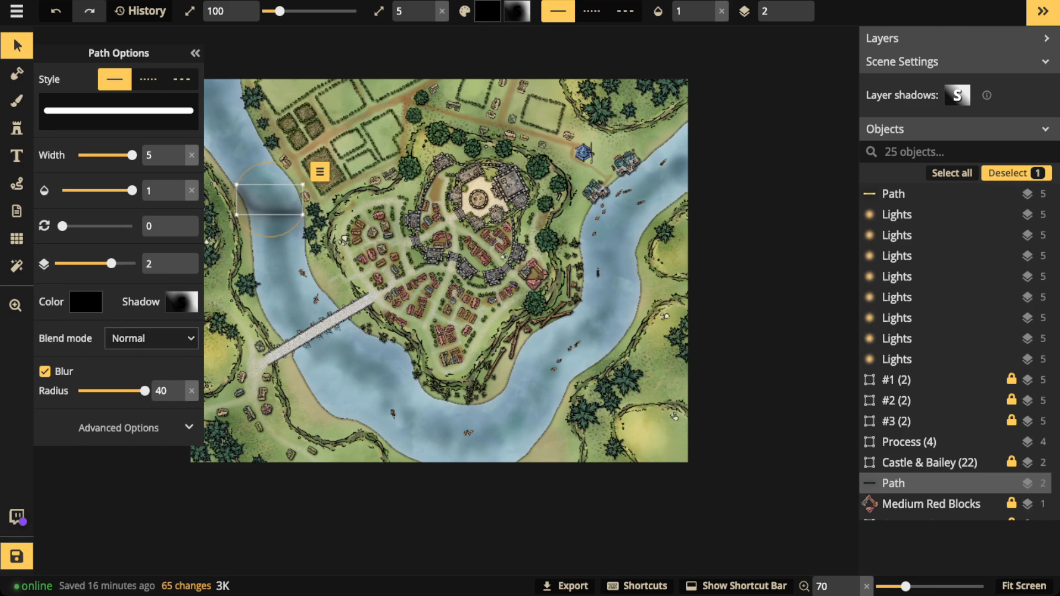
# - Examine the colour and shadow settings of the blurred shadow path
pyautogui.click(86, 302)
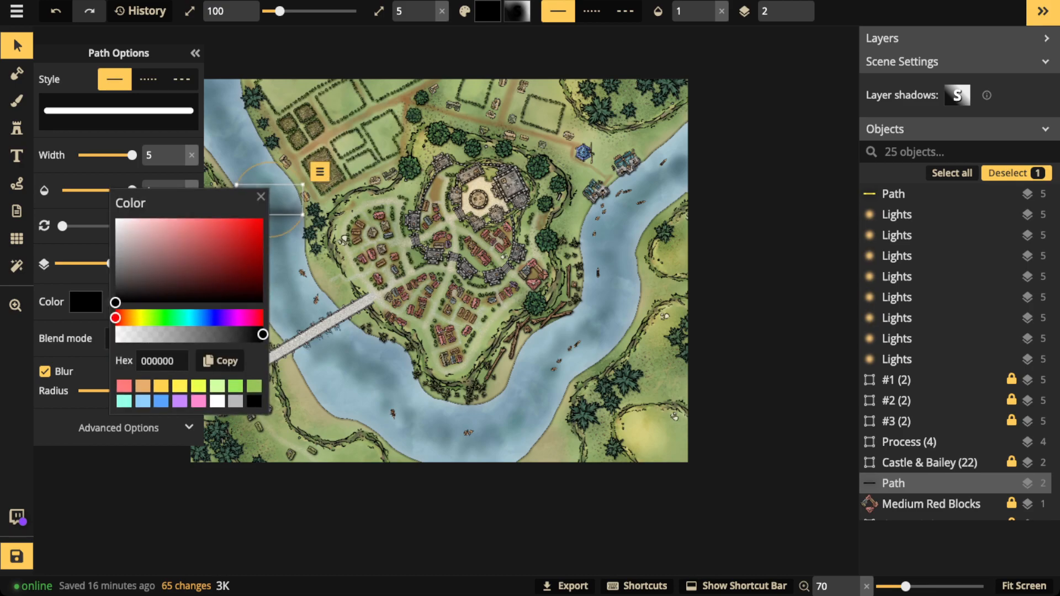
pyautogui.click(86, 302)
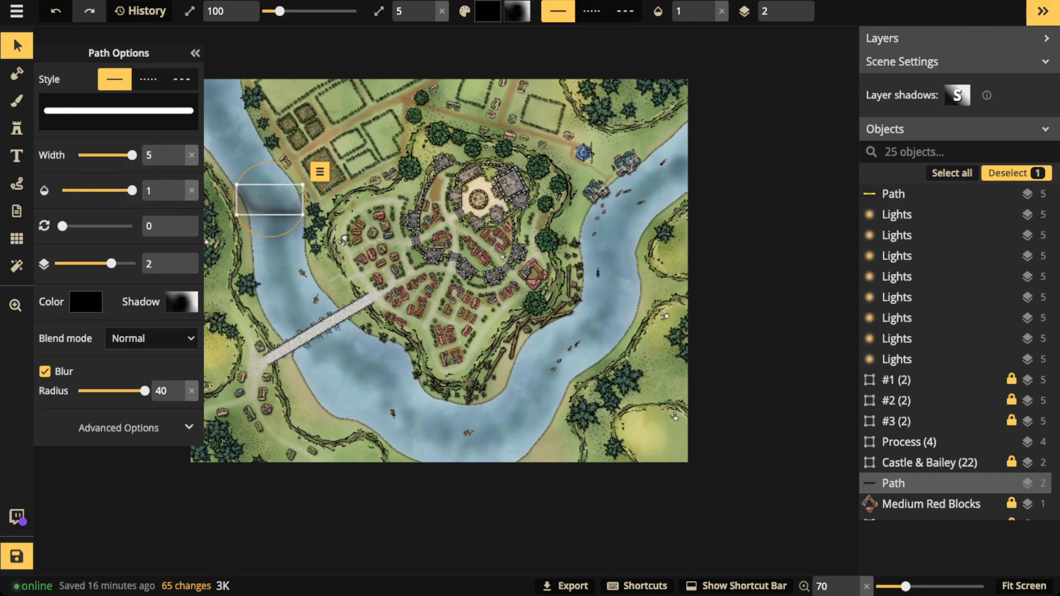
pyautogui.click(182, 302)
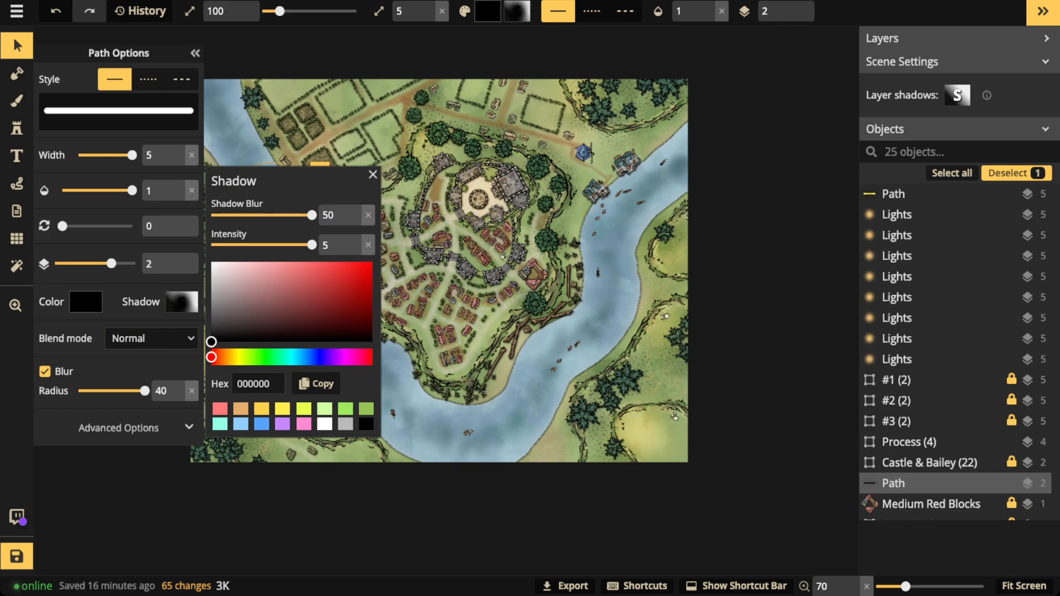
pyautogui.click(373, 174)
# - Try the shadow path over the edge of the northwest fields, and undo its moves
pyautogui.moveTo(270, 202); pyautogui.dragTo(265, 181)
pyautogui.moveTo(272, 160)
pyautogui.mouseDown()
pyautogui.moveTo(278, 146)
pyautogui.moveTo(322, 134)
pyautogui.moveTo(280, 160)
pyautogui.mouseUp()
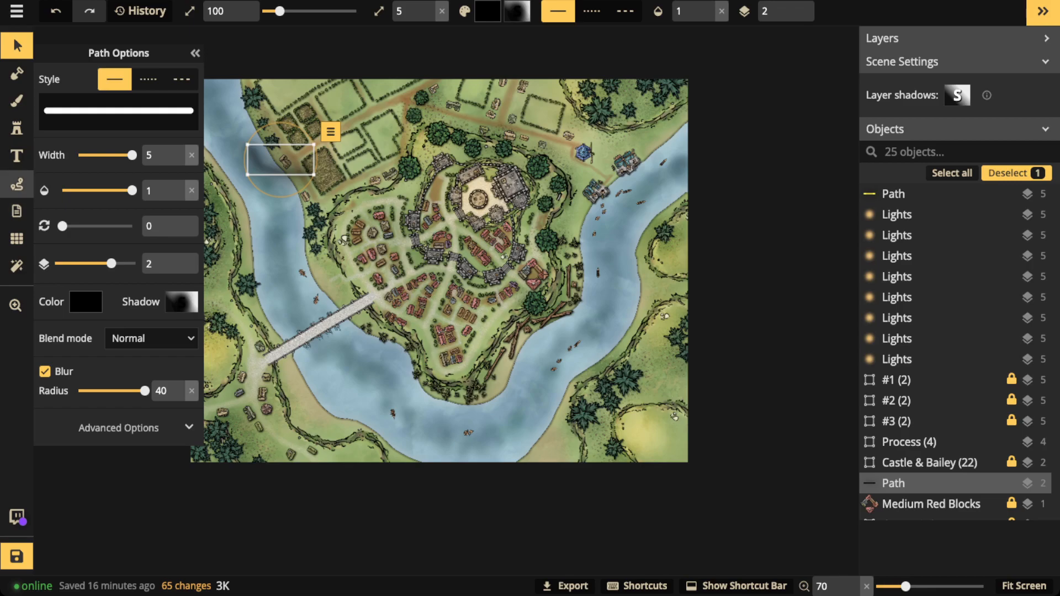
pyautogui.click(17, 184)
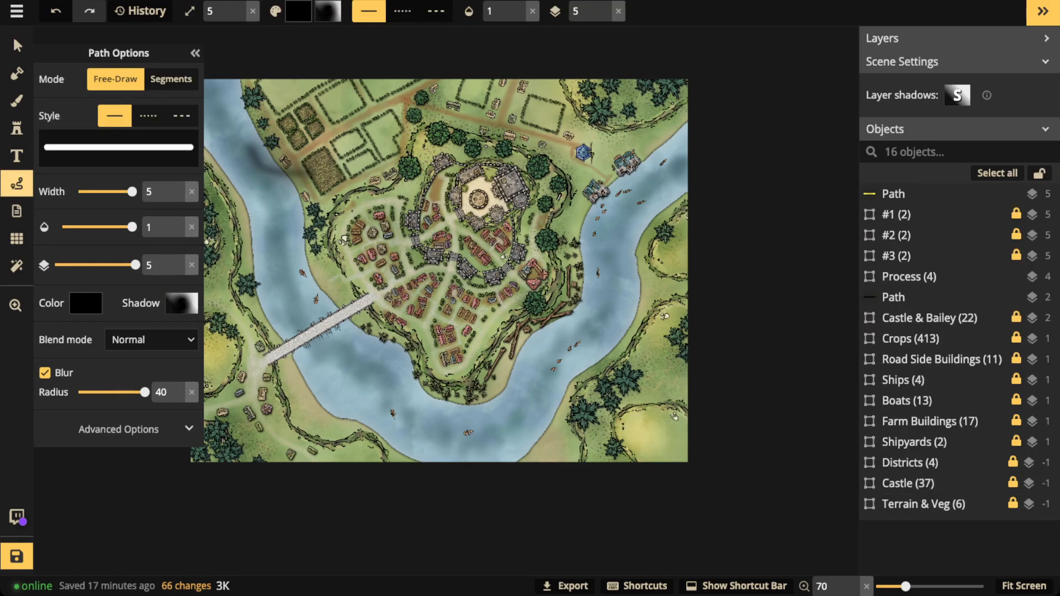
pyautogui.hotkey('ctrl', 'z')
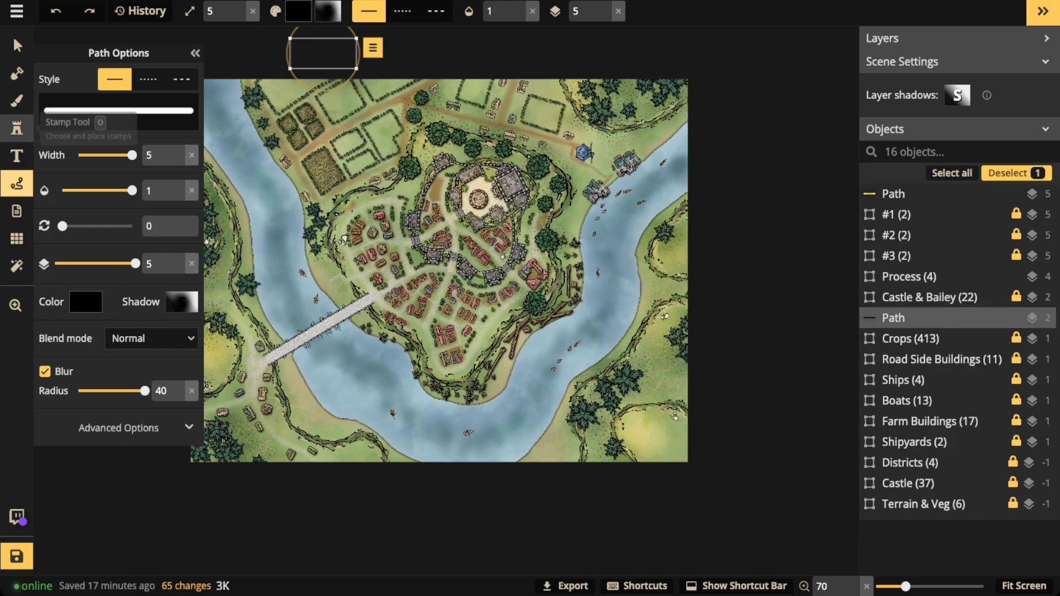
# - Place a ship stamp at size 340 and rotation 150 on the river in the map's northwest corner
pyautogui.click(17, 128)
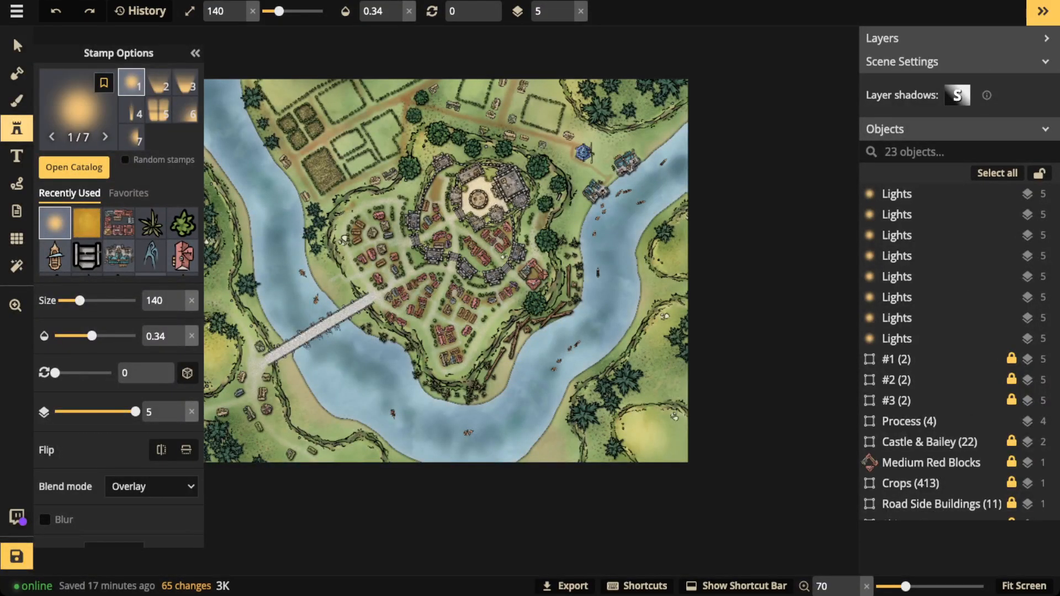
pyautogui.click(55, 255)
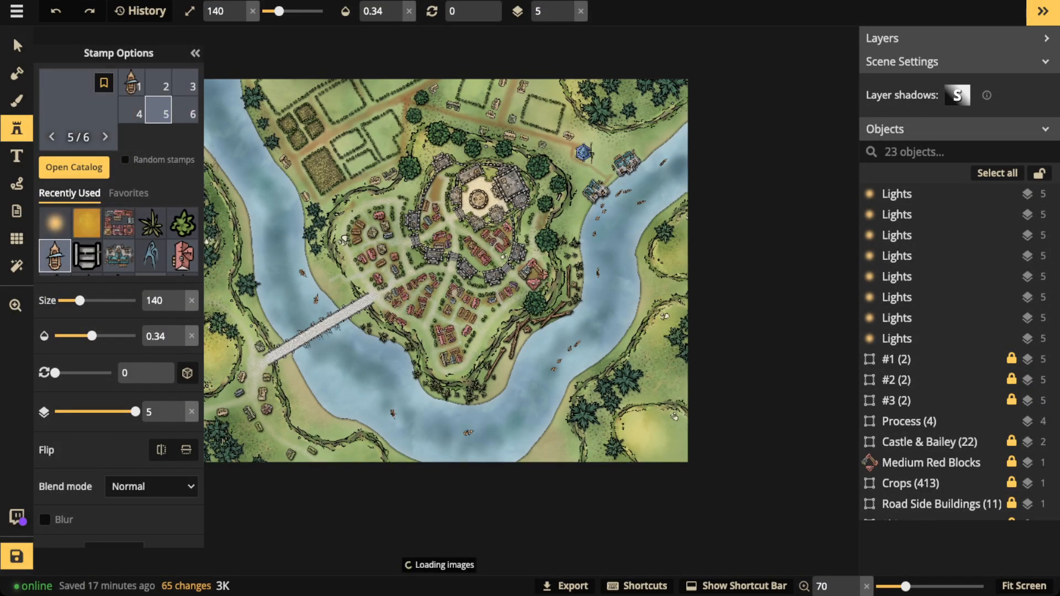
pyautogui.scroll(15, 236, 122)
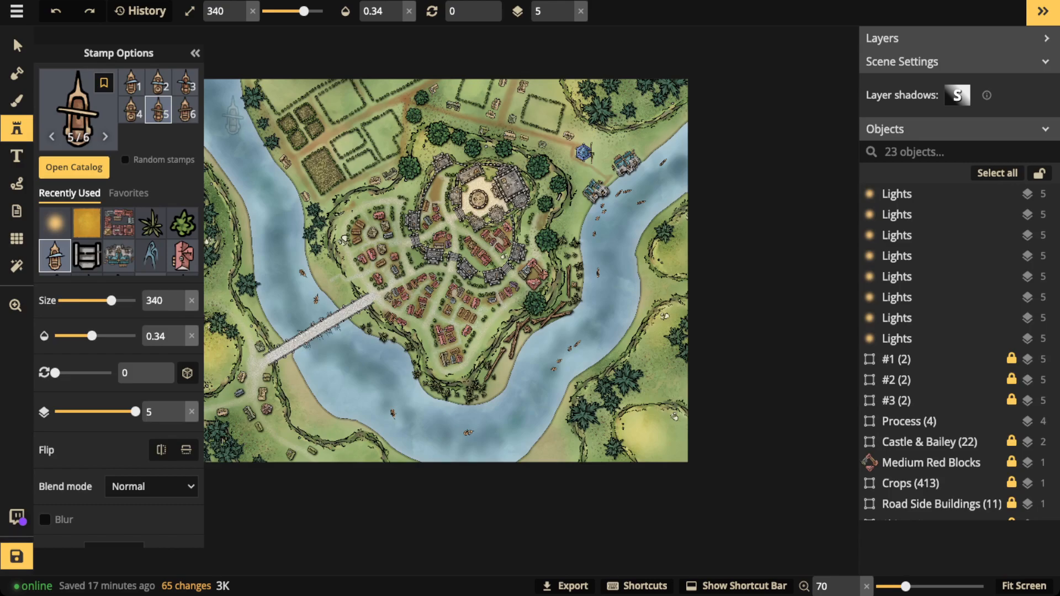
pyautogui.scroll(6, 229, 116)
pyautogui.scroll(8, 229, 115)
pyautogui.scroll(-3, 226, 108)
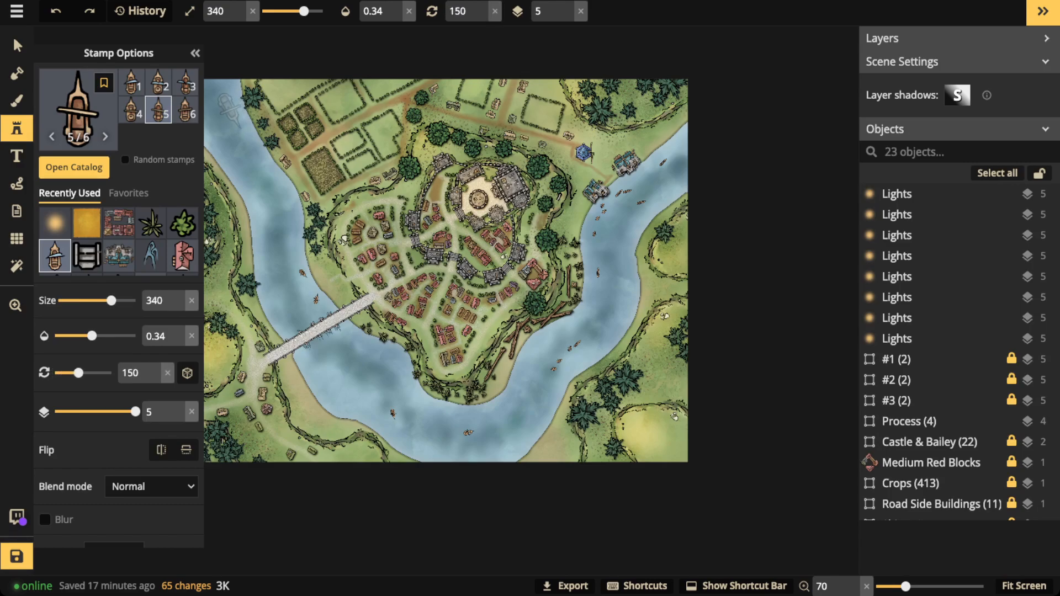
pyautogui.scroll(1, 226, 108)
pyautogui.click(227, 110)
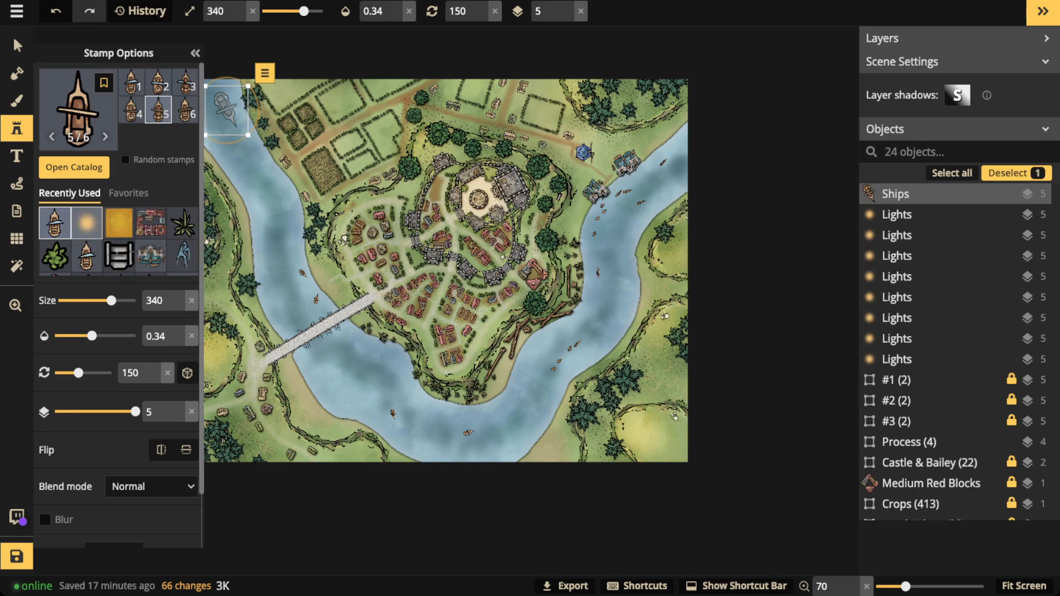
# - Draw blurred black shadow paths along the town hill's eastern cliff and along the castle's east side
pyautogui.click(87, 223)
pyautogui.click(17, 183)
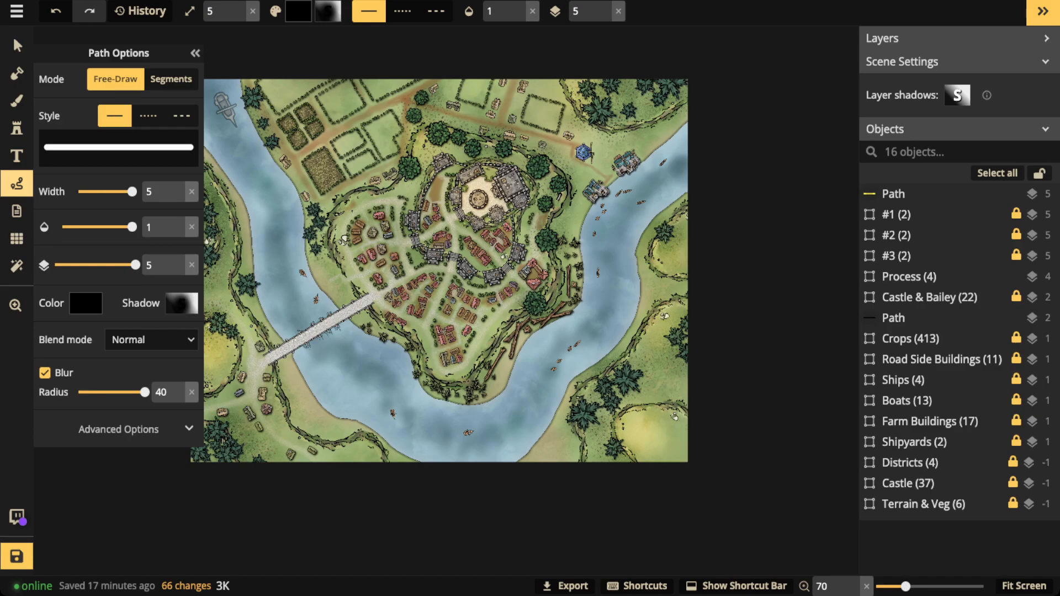
pyautogui.moveTo(579, 199)
pyautogui.mouseDown()
pyautogui.moveTo(562, 255)
pyautogui.moveTo(575, 300)
pyautogui.moveTo(458, 403)
pyautogui.moveTo(430, 407)
pyautogui.mouseUp()
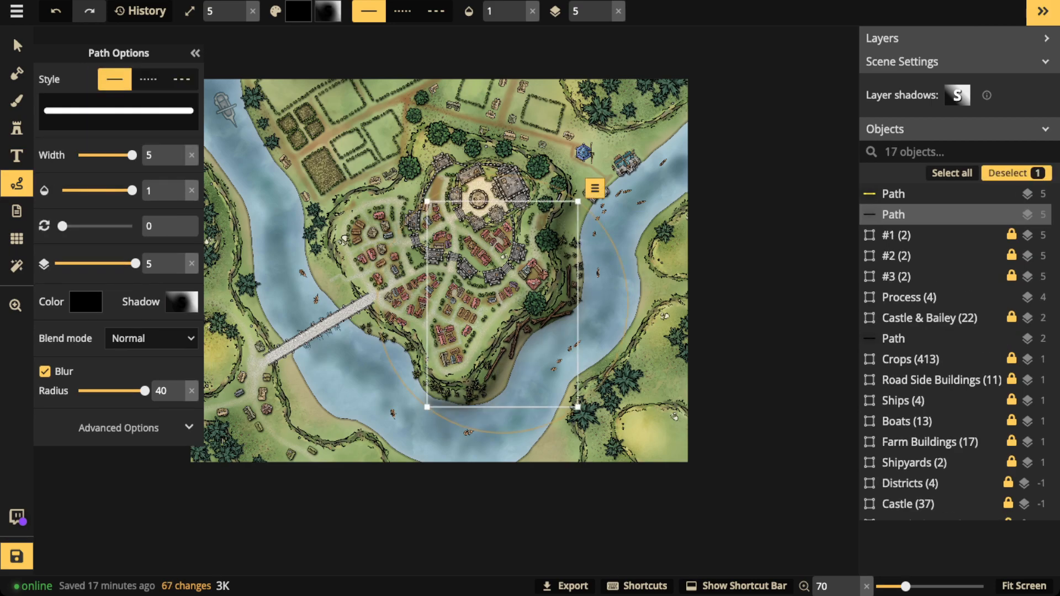
pyautogui.moveTo(523, 206)
pyautogui.mouseDown()
pyautogui.moveTo(523, 242)
pyautogui.moveTo(499, 273)
pyautogui.moveTo(630, 213)
pyautogui.mouseUp()
# - Draw blurred shadow paths along the clearing west of the bridge and through the woods on the map's west edge
pyautogui.moveTo(379, 297)
pyautogui.mouseDown()
pyautogui.moveTo(347, 338)
pyautogui.moveTo(306, 347)
pyautogui.mouseUp()
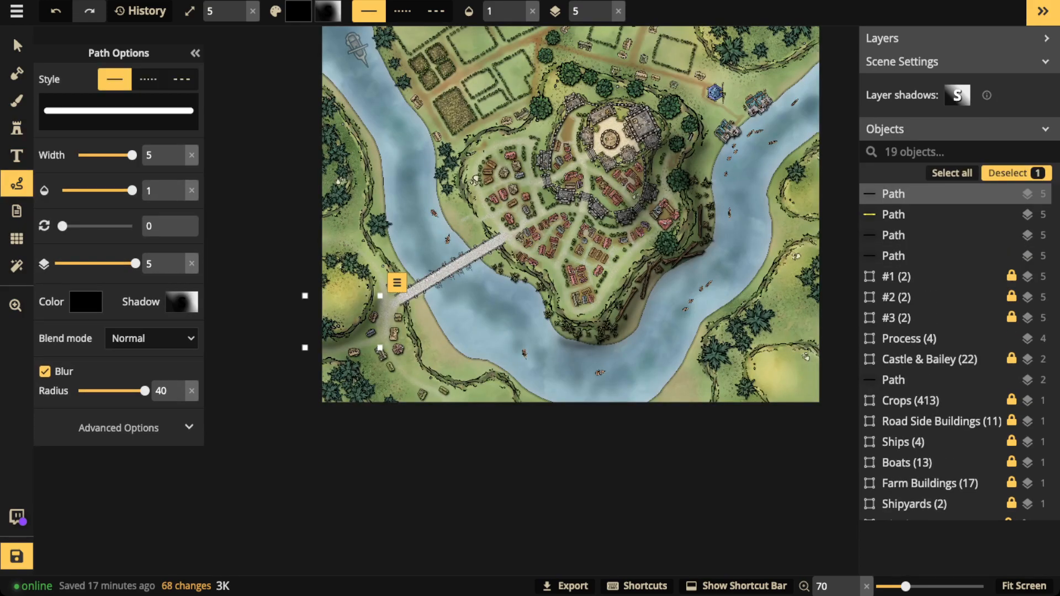
pyautogui.press('Escape')
pyautogui.moveTo(353, 190); pyautogui.dragTo(308, 226)
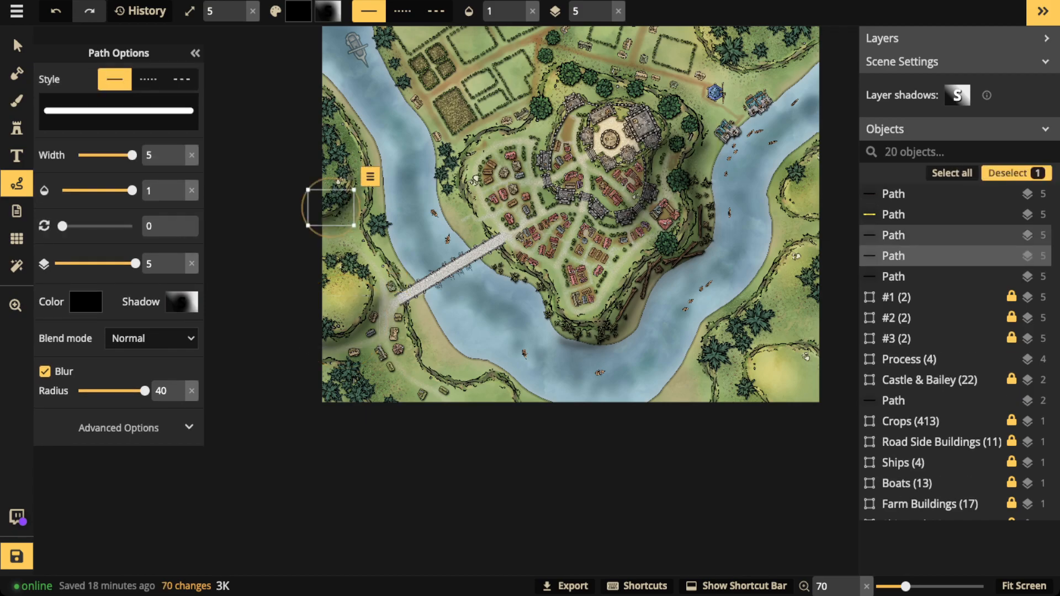
# - Draw blurred shadow paths below the northeast wooded hill and below the grassy clearing on the east bank
pyautogui.press('space')
pyautogui.moveTo(497, 220); pyautogui.dragTo(344, 368)
pyautogui.moveTo(631, 214)
pyautogui.mouseDown()
pyautogui.moveTo(607, 216)
pyautogui.moveTo(683, 175)
pyautogui.mouseUp()
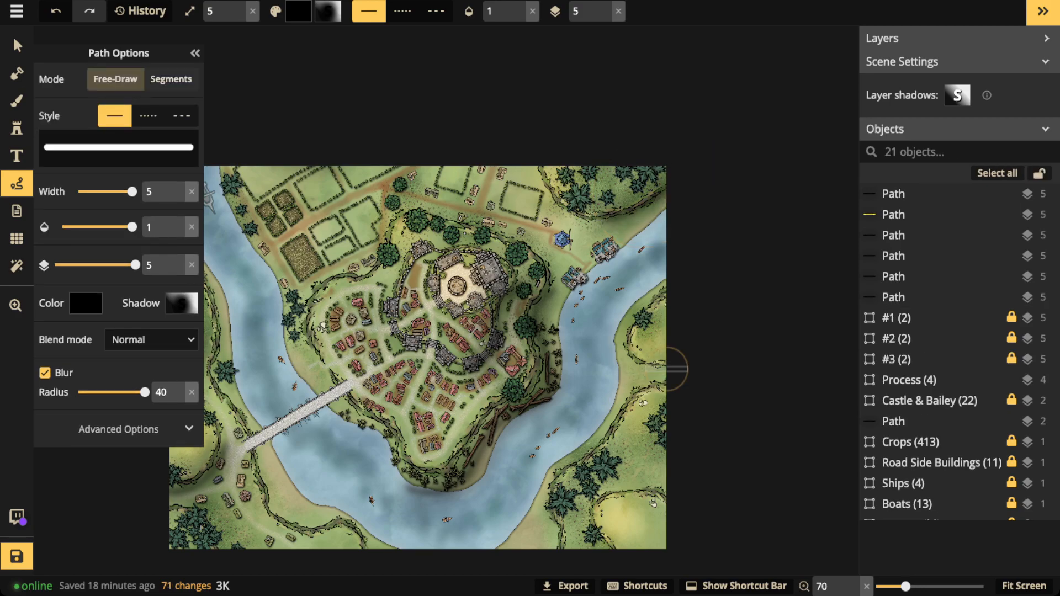
pyautogui.click(666, 369)
pyautogui.press('space')
pyautogui.moveTo(483, 301); pyautogui.dragTo(455, 196)
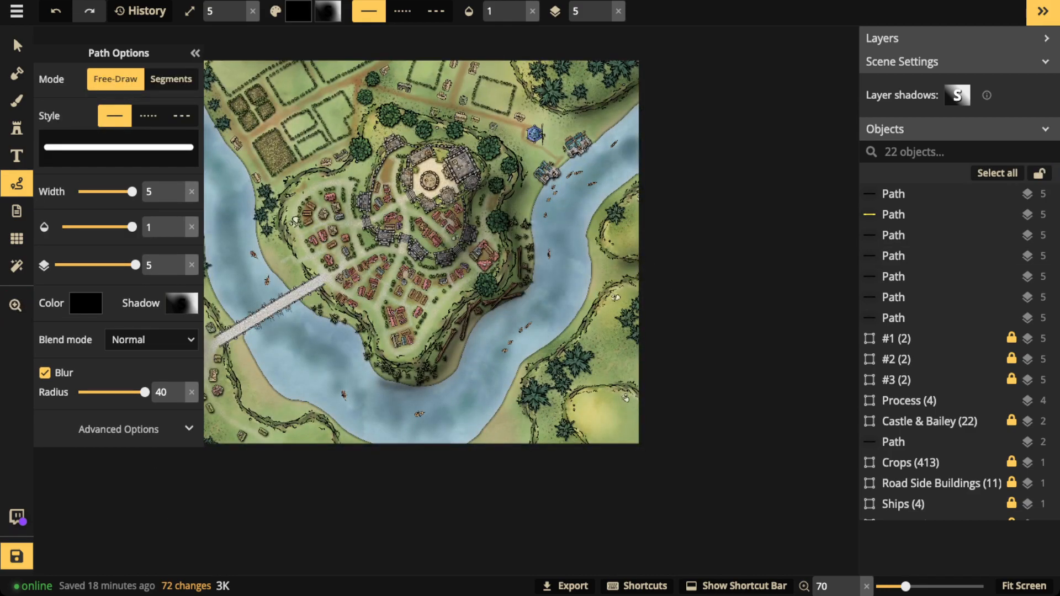
# - Examine the light and shadow around the castle, the northern farms and the shipyards up close
pyautogui.click(17, 46)
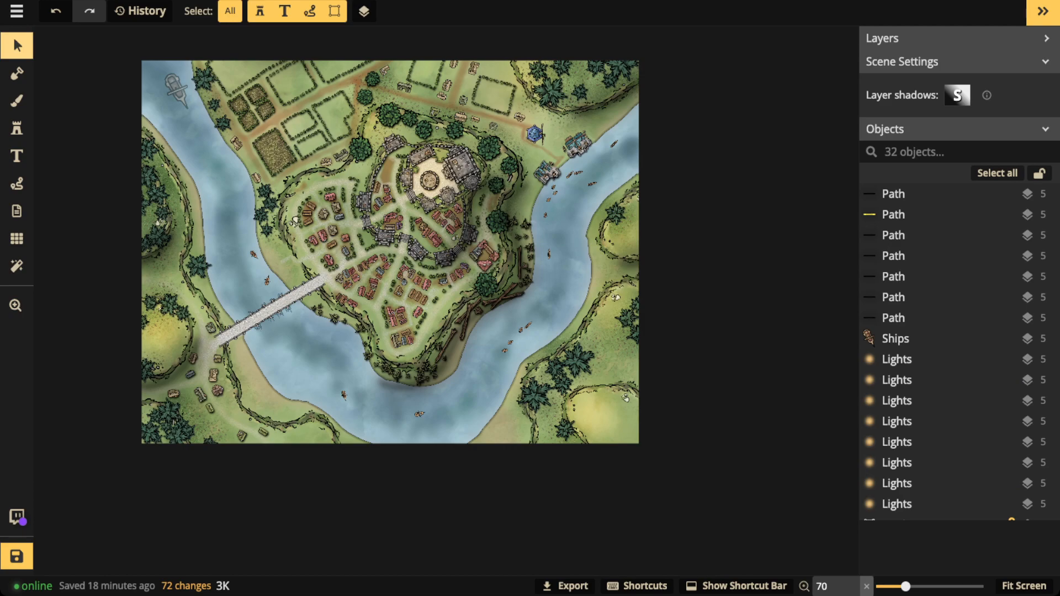
pyautogui.scroll(4, 441, 186)
pyautogui.press('space')
pyautogui.moveTo(441, 186); pyautogui.dragTo(440, 330)
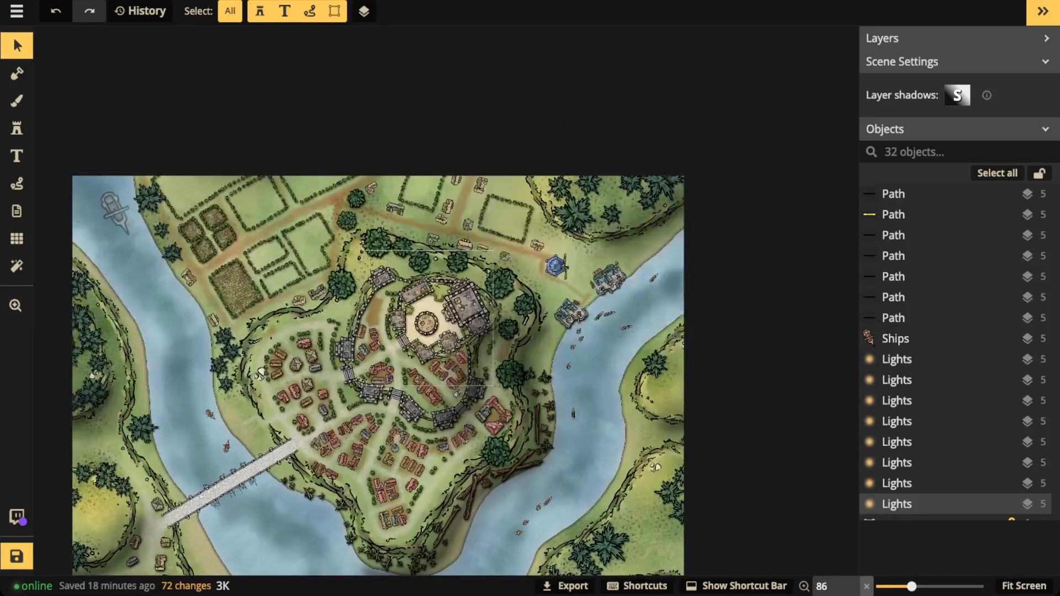
pyautogui.scroll(3, 460, 237)
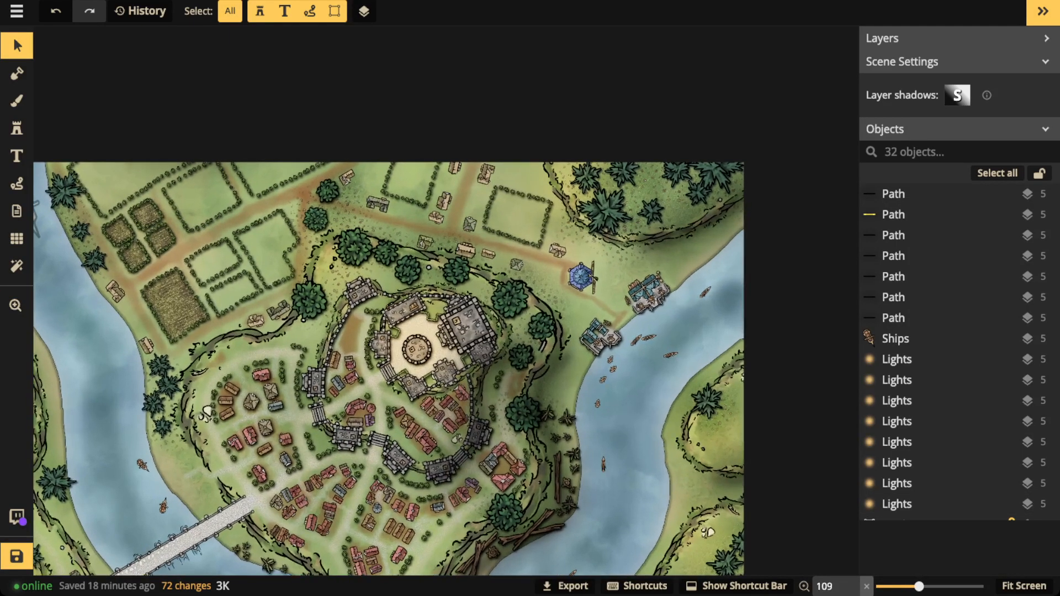
pyautogui.scroll(4, 446, 317)
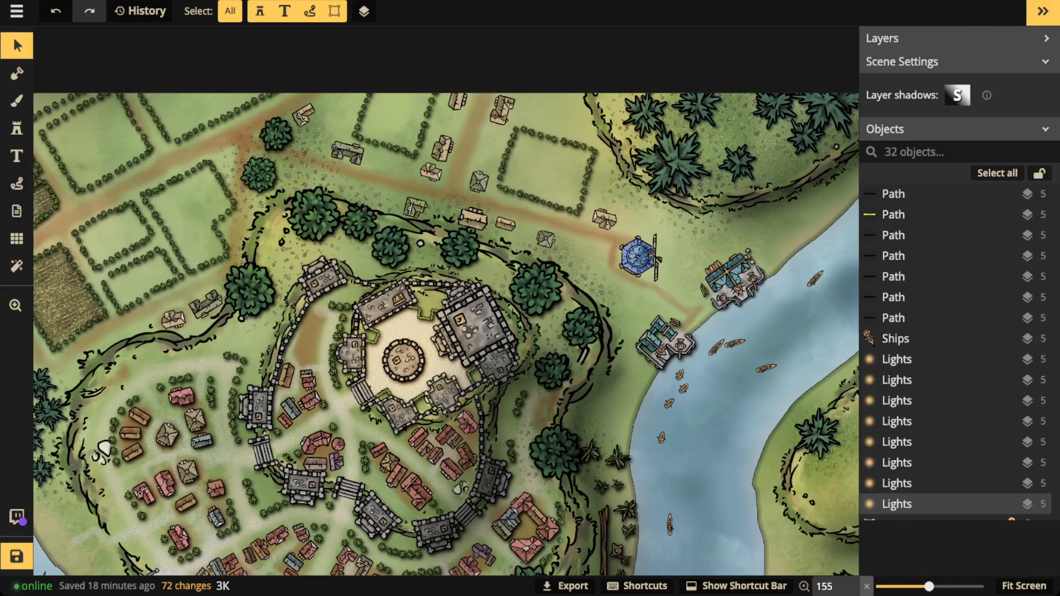
pyautogui.scroll(-1, 453, 124)
pyautogui.press('space')
pyautogui.moveTo(453, 124); pyautogui.dragTo(405, 186)
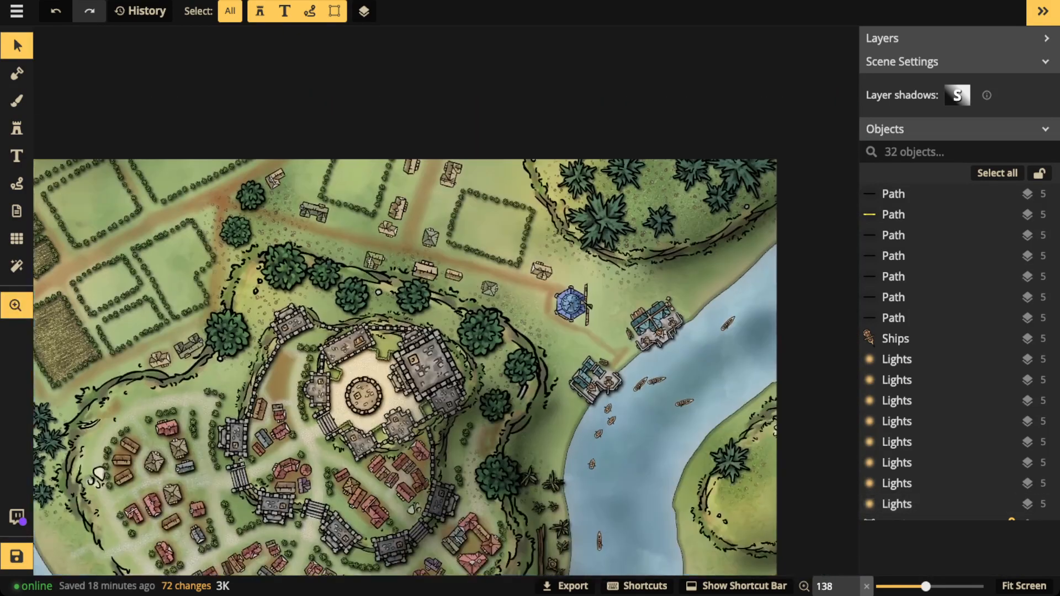
# - Edit the Farm Buildings group, set the size of all its stamps to 79, and leave the group
pyautogui.scroll(-5, 938, 379)
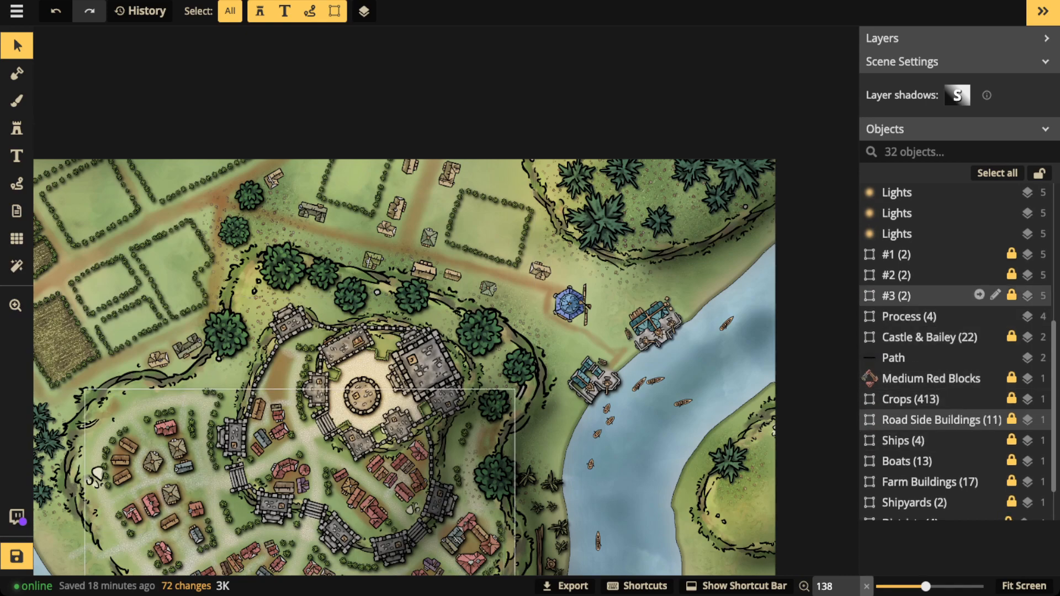
pyautogui.scroll(-2, 955, 354)
pyautogui.click(931, 428)
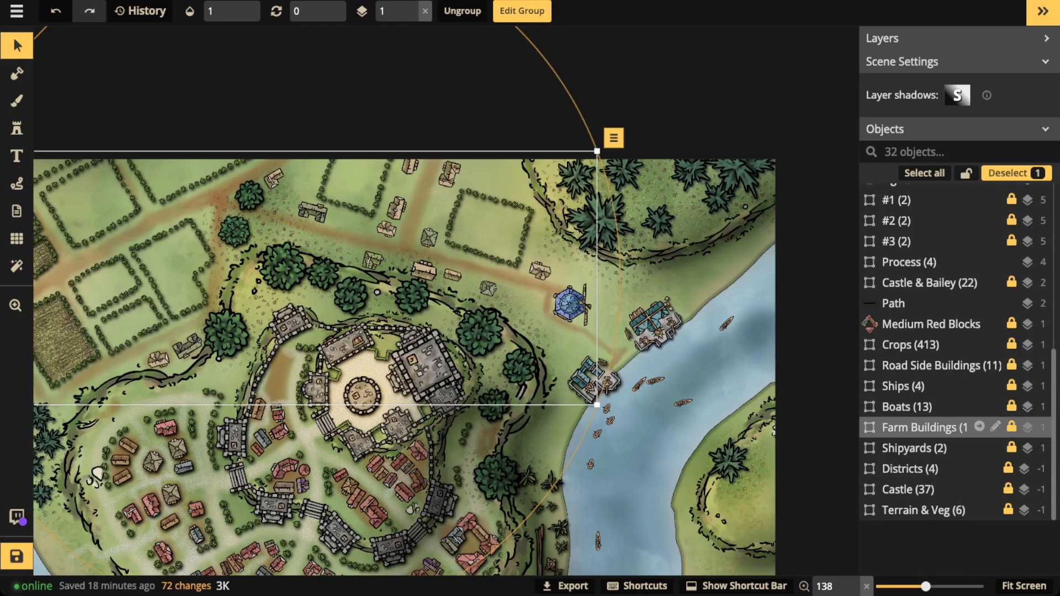
pyautogui.click(996, 427)
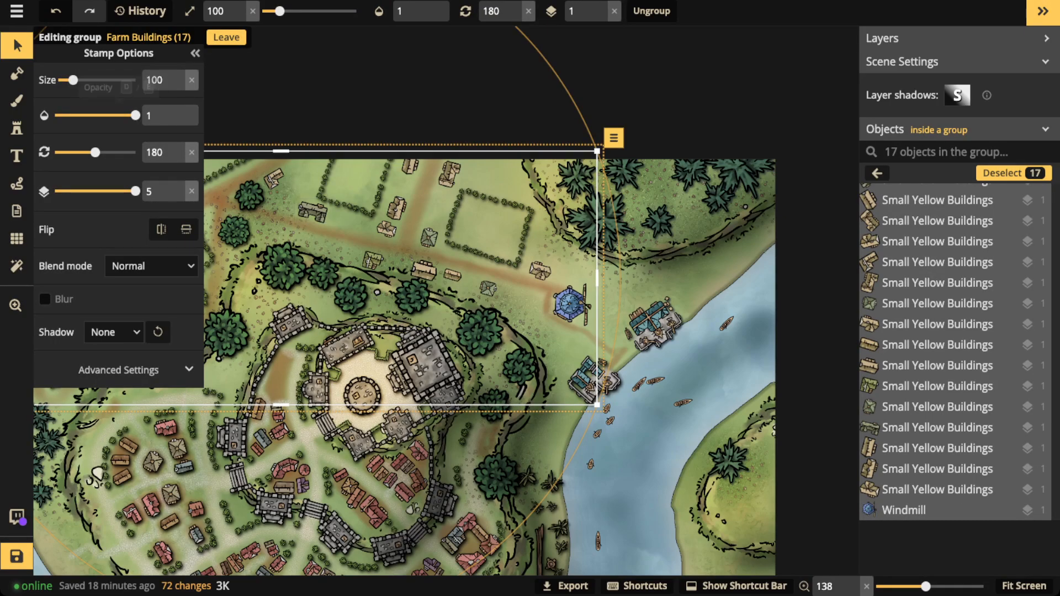
pyautogui.click(179, 85)
pyautogui.click(178, 85)
pyautogui.click(179, 85)
pyautogui.click(178, 85)
pyautogui.click(178, 85)
pyautogui.click(178, 85)
pyautogui.click(178, 85)
pyautogui.click(179, 85)
pyautogui.click(178, 85)
pyautogui.click(179, 85)
pyautogui.click(178, 85)
pyautogui.click(178, 85)
pyautogui.click(178, 85)
pyautogui.click(178, 85)
pyautogui.click(178, 85)
pyautogui.click(178, 85)
pyautogui.click(179, 85)
pyautogui.click(178, 85)
pyautogui.click(178, 85)
pyautogui.click(178, 85)
pyautogui.click(178, 85)
pyautogui.click(178, 74)
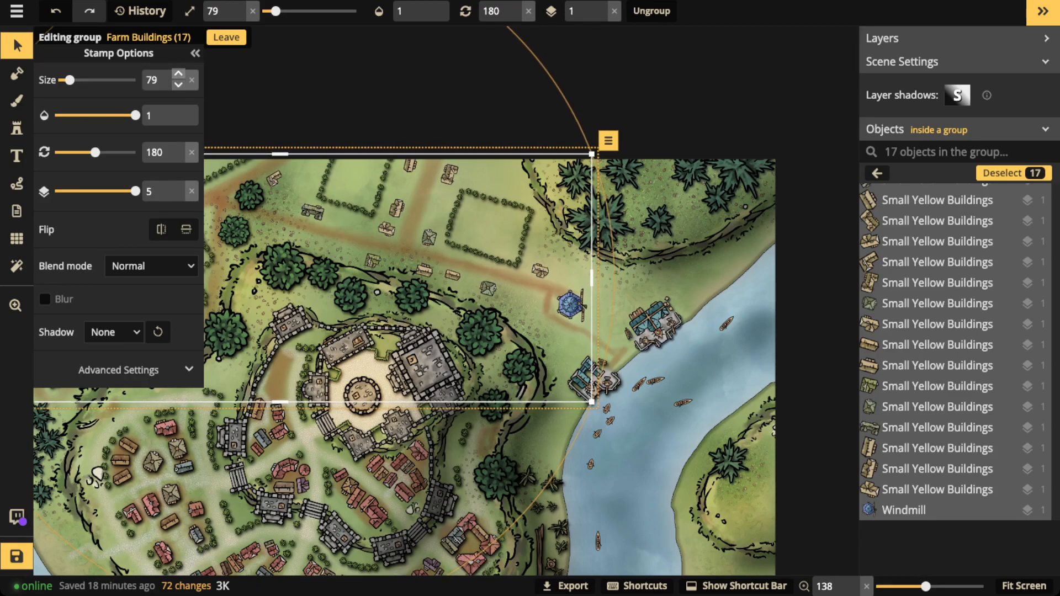
pyautogui.click(226, 37)
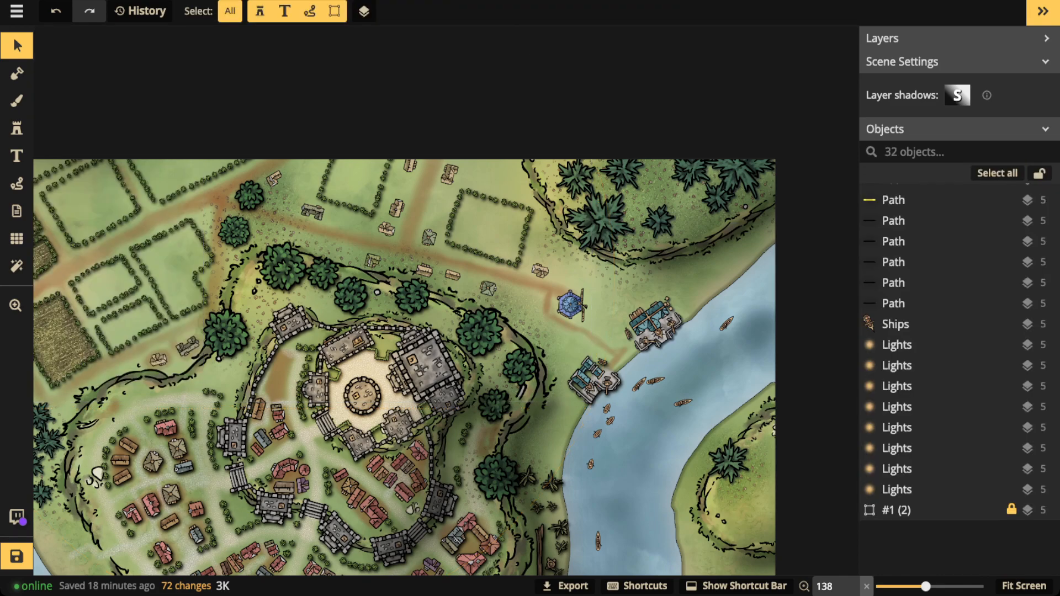
# - Compare the size of the town's houses with the farm buildings north of the castle
pyautogui.scroll(-1, 376, 240)
pyautogui.moveTo(376, 240); pyautogui.dragTo(739, 9)
pyautogui.scroll(8, 493, 189)
pyautogui.scroll(2, 492, 199)
pyautogui.moveTo(386, 353); pyautogui.dragTo(538, 167)
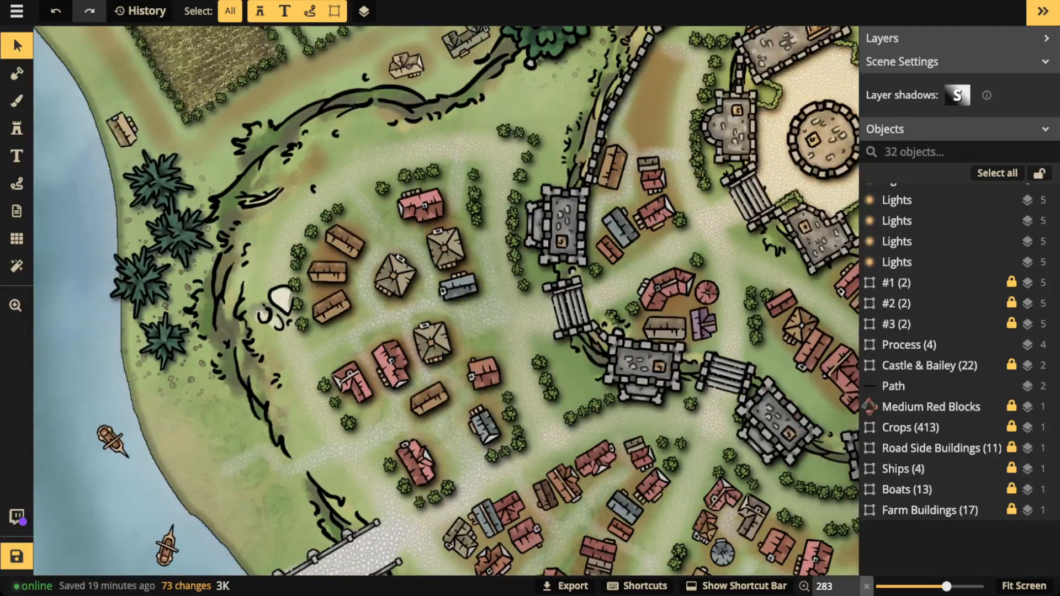
pyautogui.moveTo(497, 325); pyautogui.dragTo(427, 273)
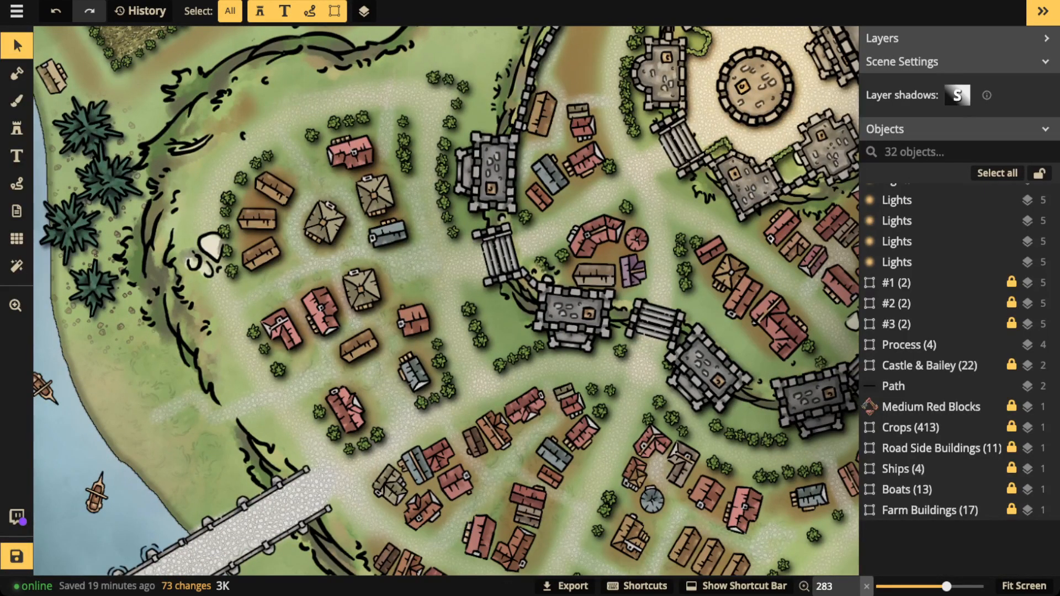
pyautogui.moveTo(624, 61); pyautogui.dragTo(285, 559)
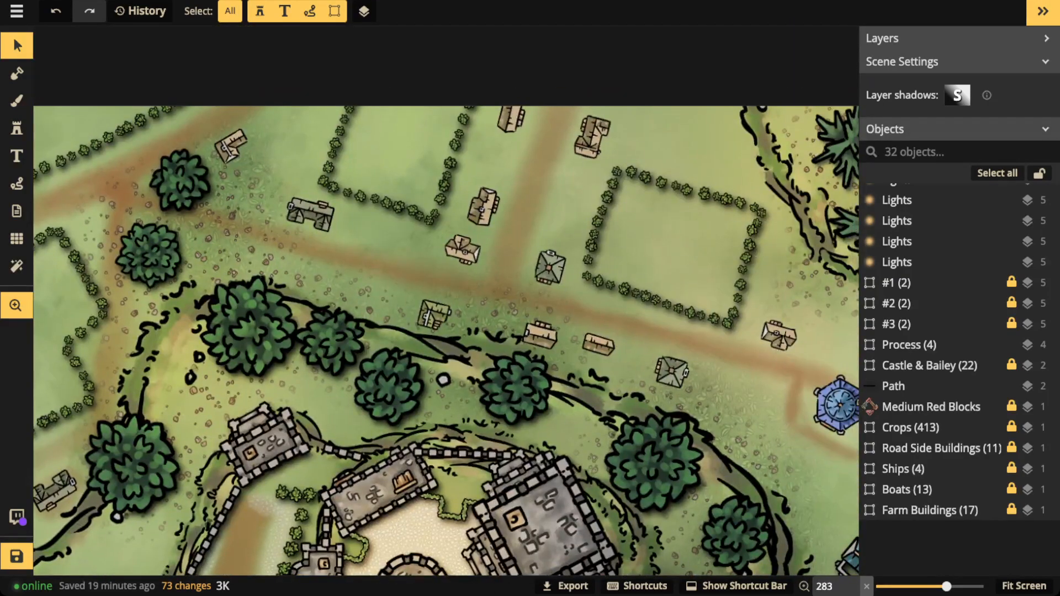
pyautogui.scroll(2, 463, 257)
pyautogui.scroll(-2, 463, 248)
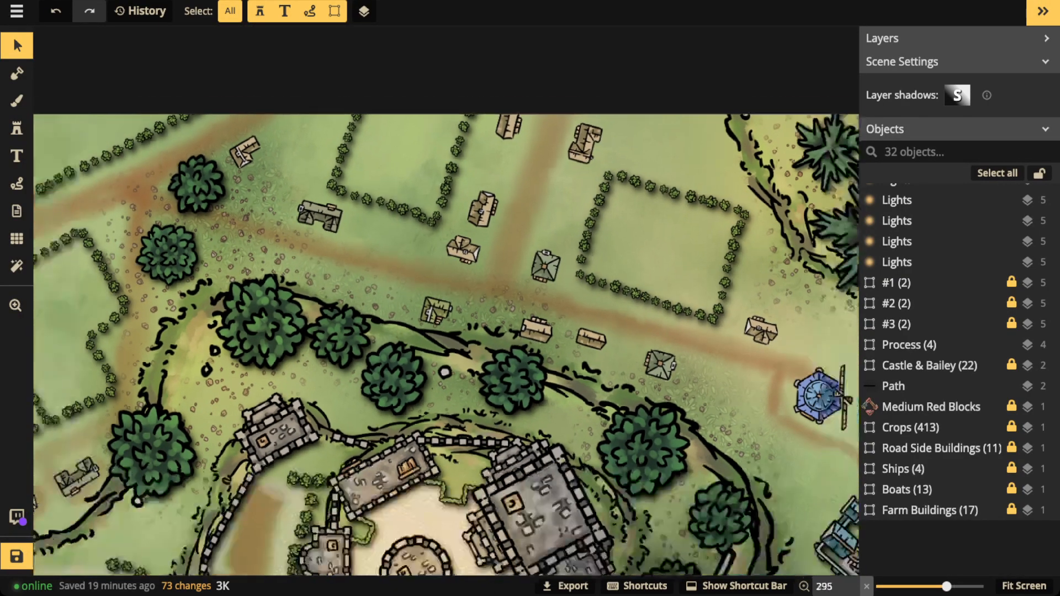
# - Reveal the #3 "No District Distinction" label by setting its opacity to 1, and delete it
pyautogui.scroll(-6, 452, 304)
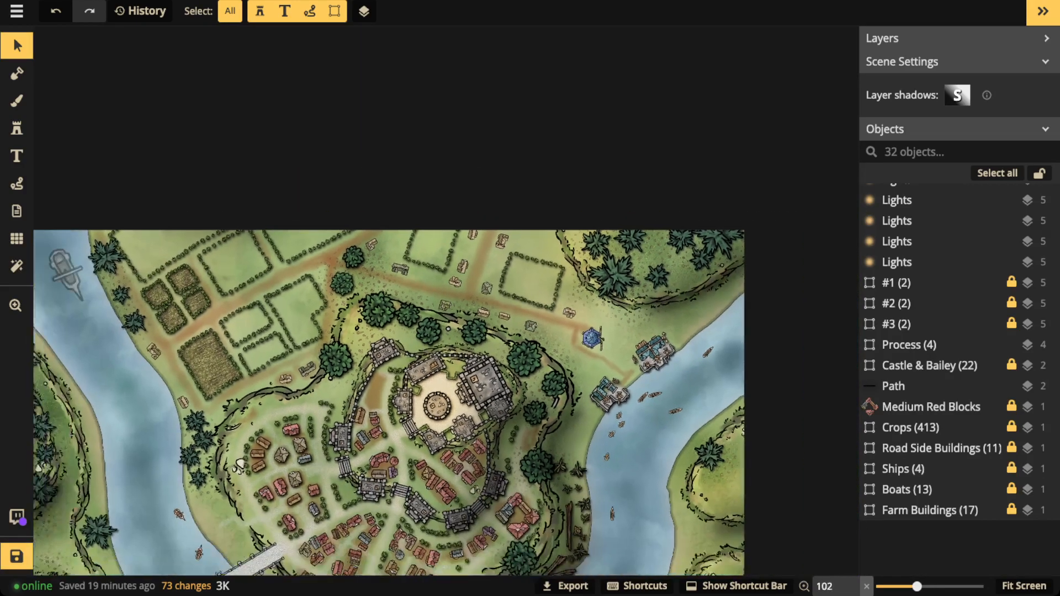
pyautogui.press('space')
pyautogui.moveTo(452, 304); pyautogui.dragTo(452, 193)
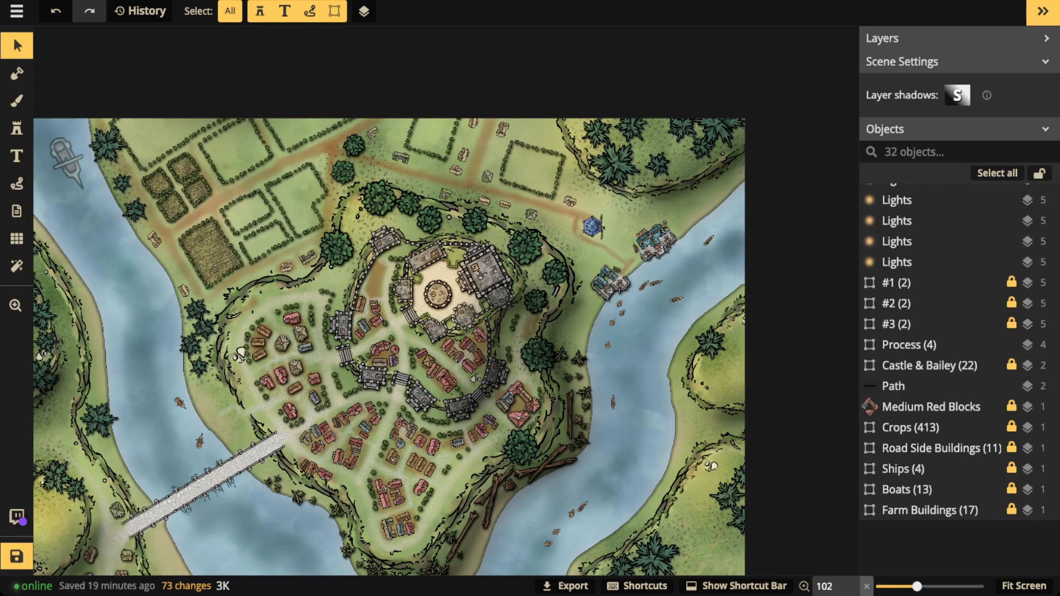
pyautogui.scroll(-5, 429, 207)
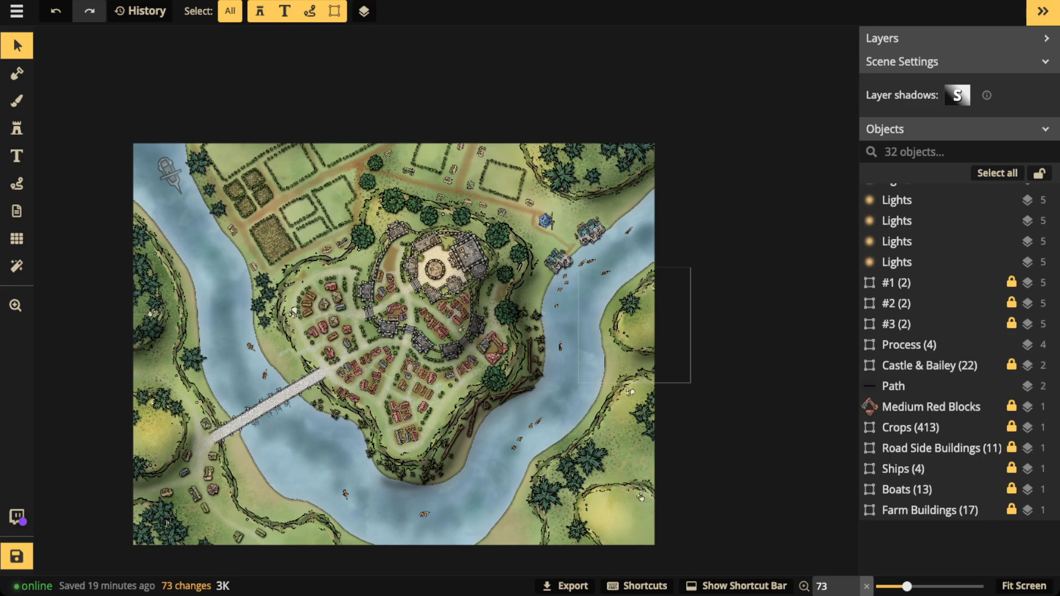
pyautogui.click(905, 324)
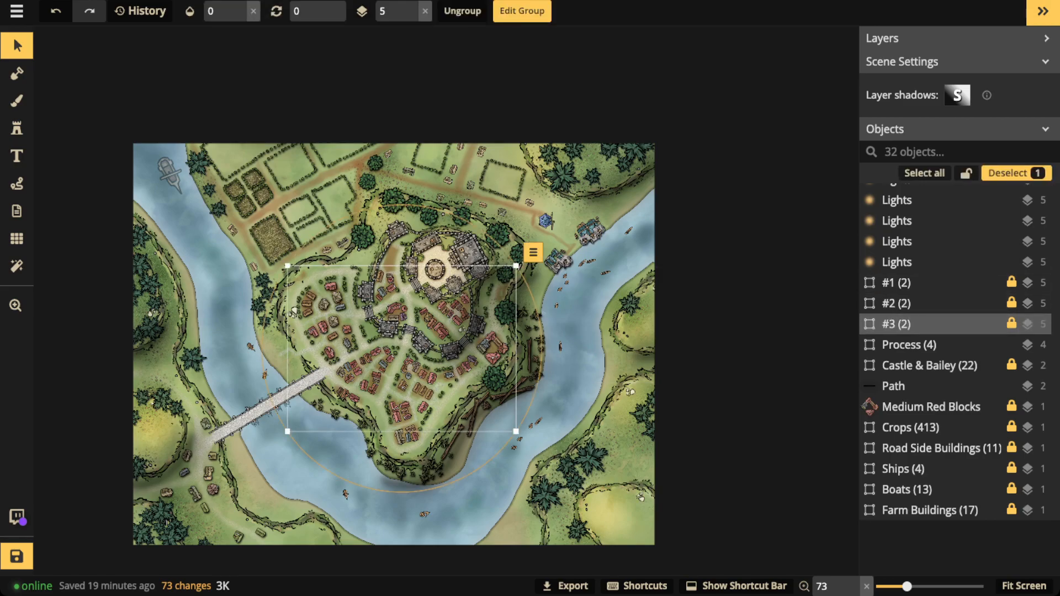
pyautogui.click(240, 6)
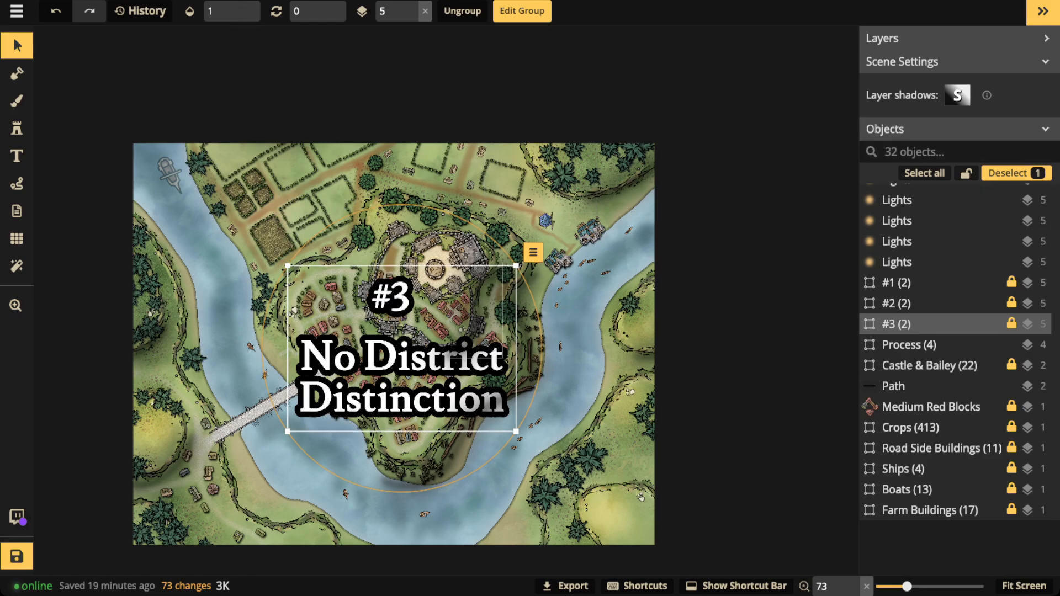
pyautogui.press('Delete')
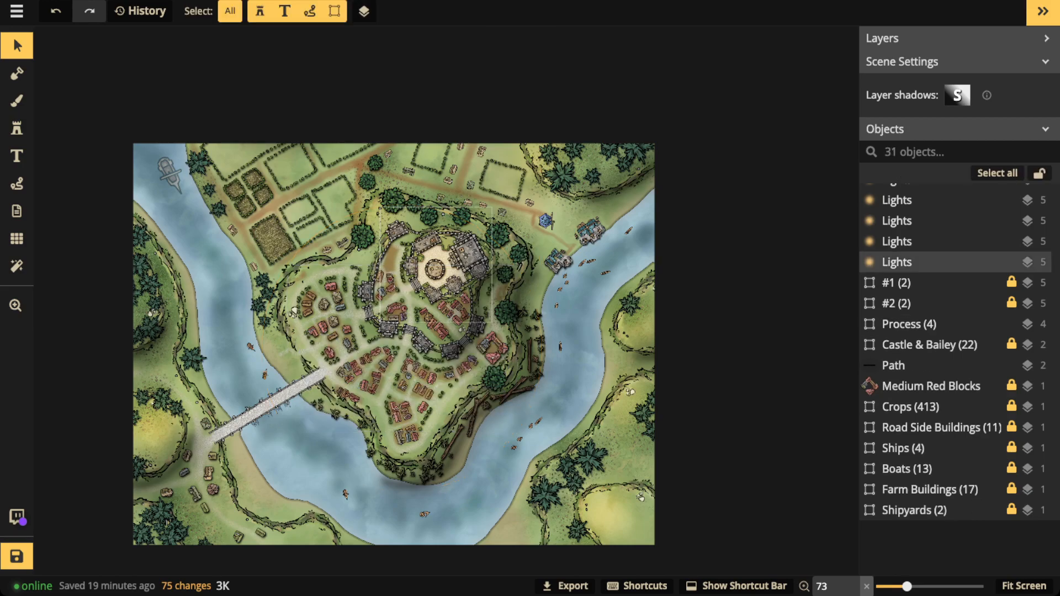
# - Examine the houses of the town's districts and around the castle walls up close
pyautogui.scroll(3, 455, 321)
pyautogui.scroll(1, 455, 316)
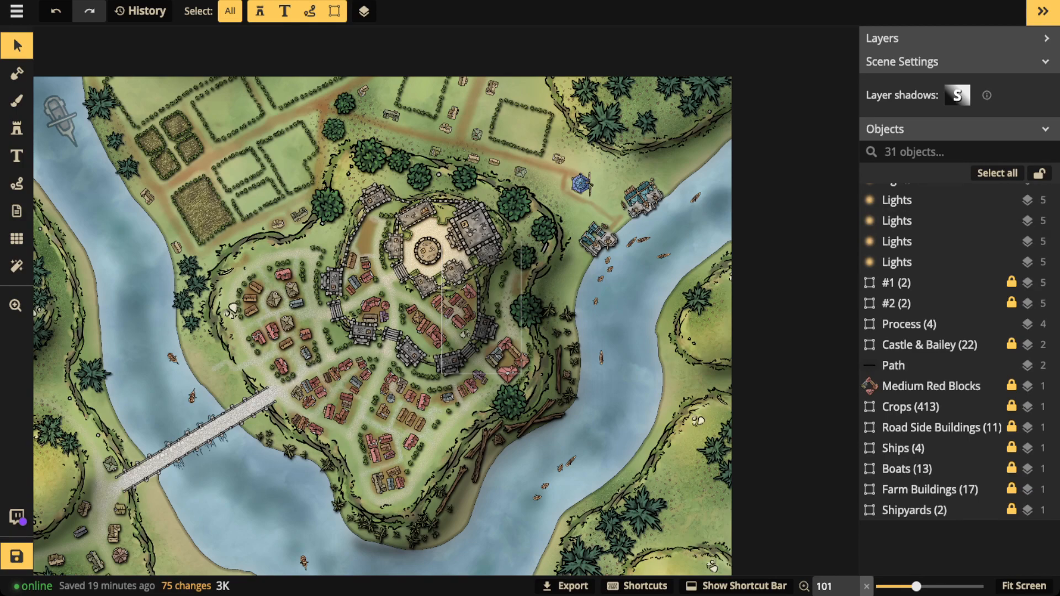
pyautogui.scroll(6, 296, 340)
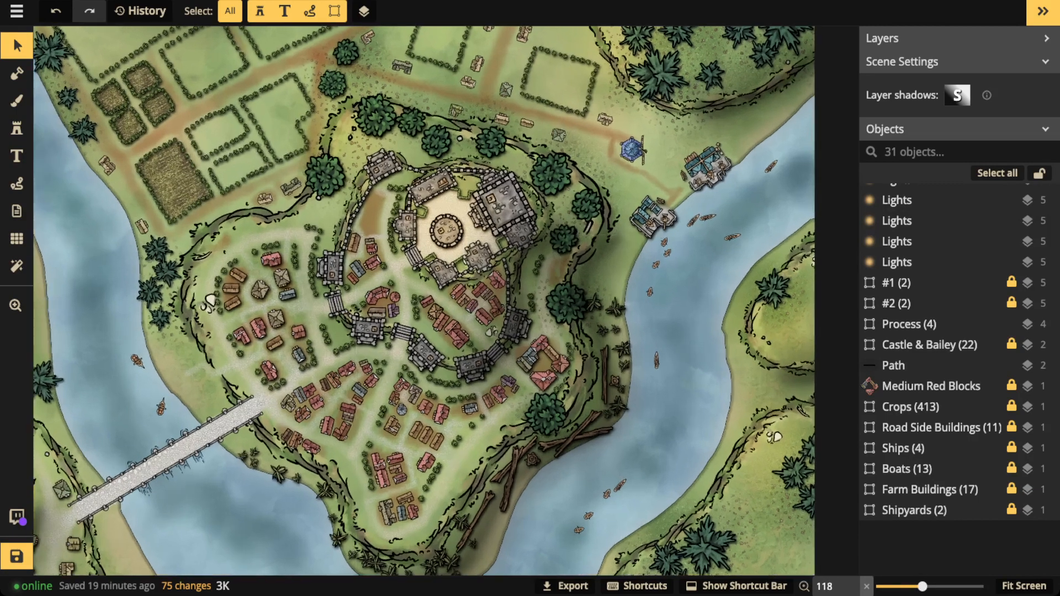
pyautogui.scroll(4, 296, 340)
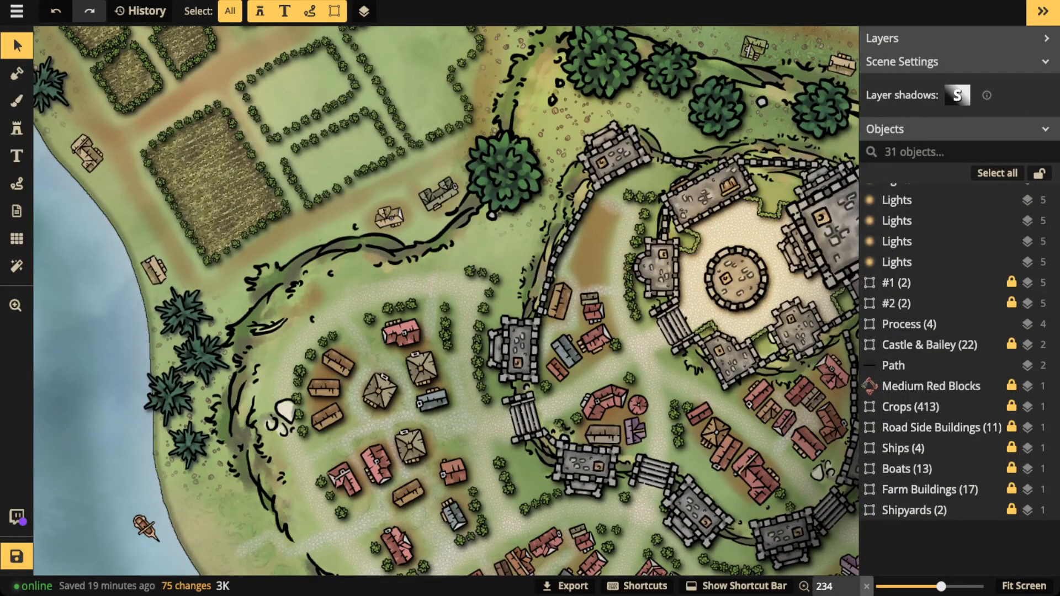
pyautogui.scroll(-1, 376, 370)
pyautogui.moveTo(376, 370); pyautogui.dragTo(373, 282)
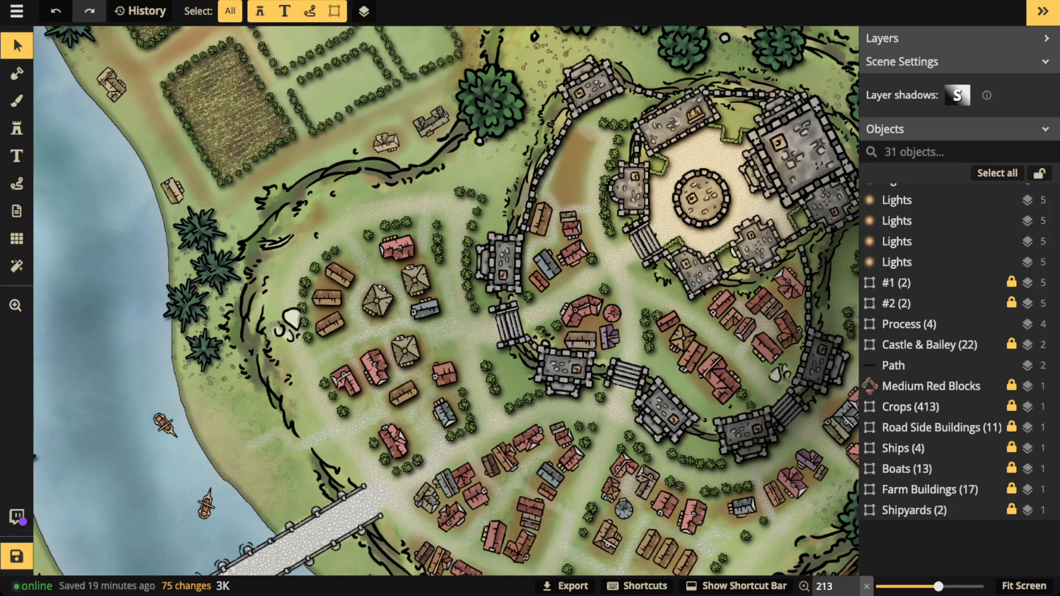
pyautogui.scroll(-1, 453, 318)
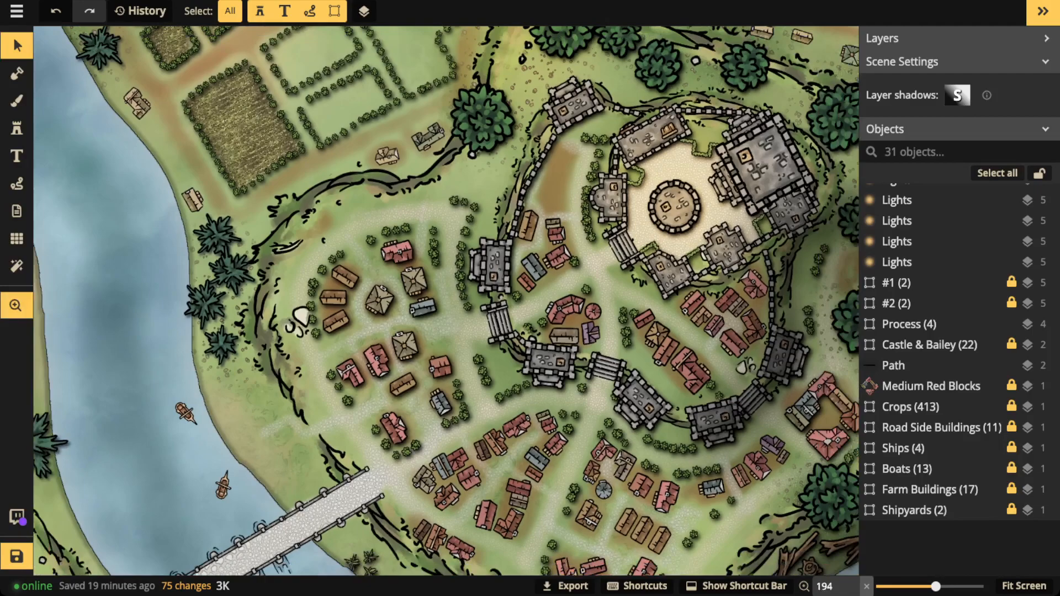
pyautogui.moveTo(452, 318); pyautogui.dragTo(332, 276)
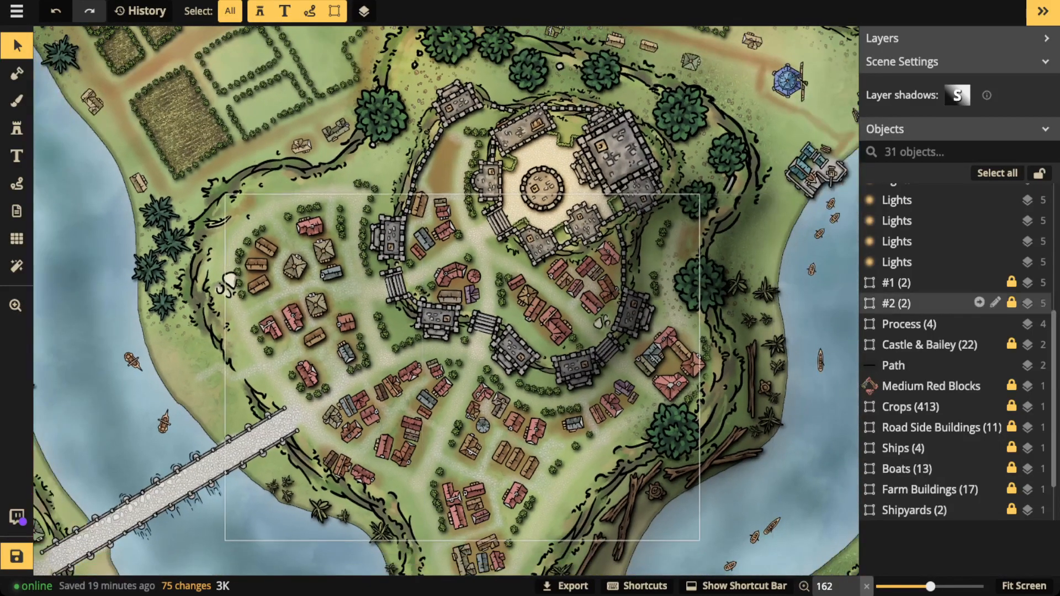
# - Edit the seven-object district inside the Districts group, shift the hue of all its buildings to -58, and leave the groups
pyautogui.scroll(-2, 939, 359)
pyautogui.doubleClick(933, 469)
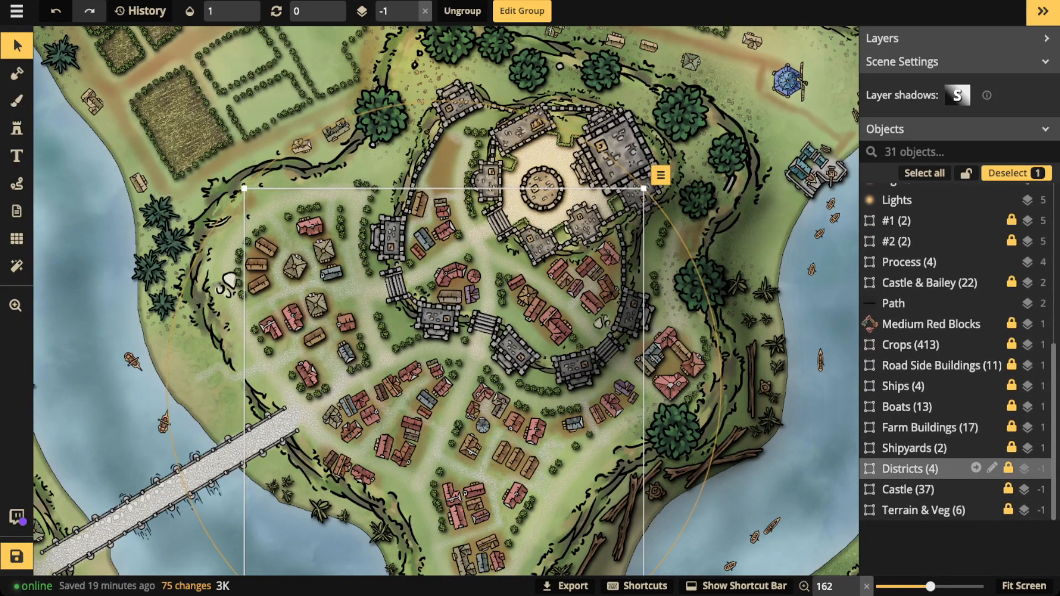
pyautogui.click(932, 236)
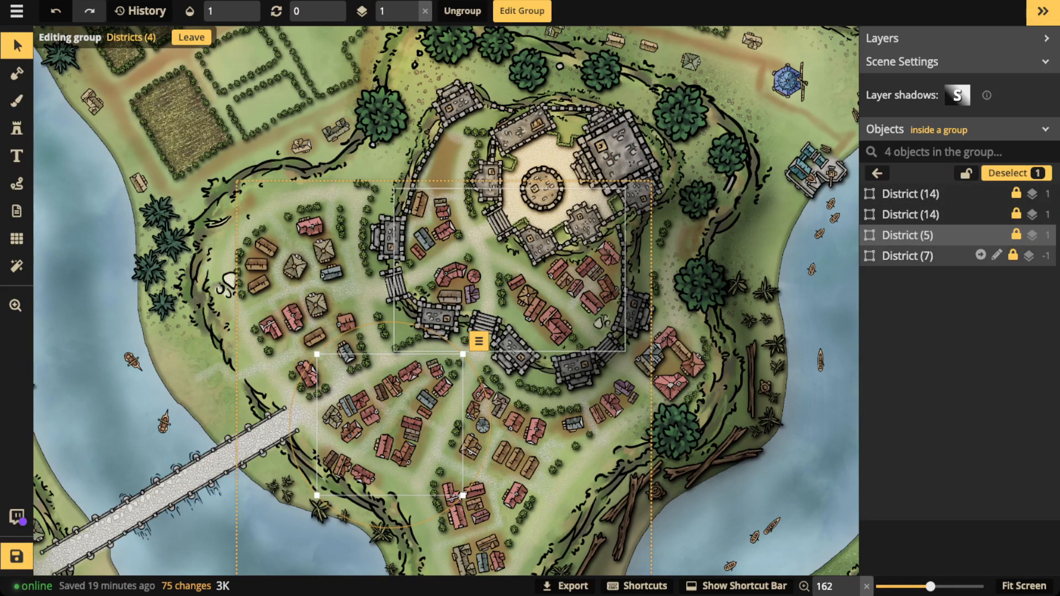
pyautogui.click(932, 255)
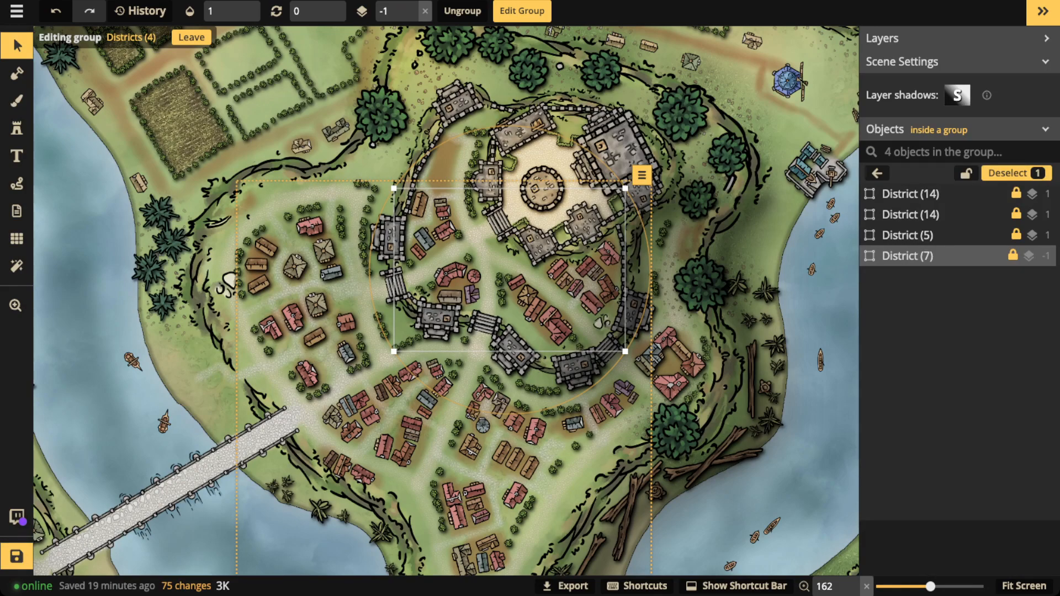
pyautogui.click(996, 256)
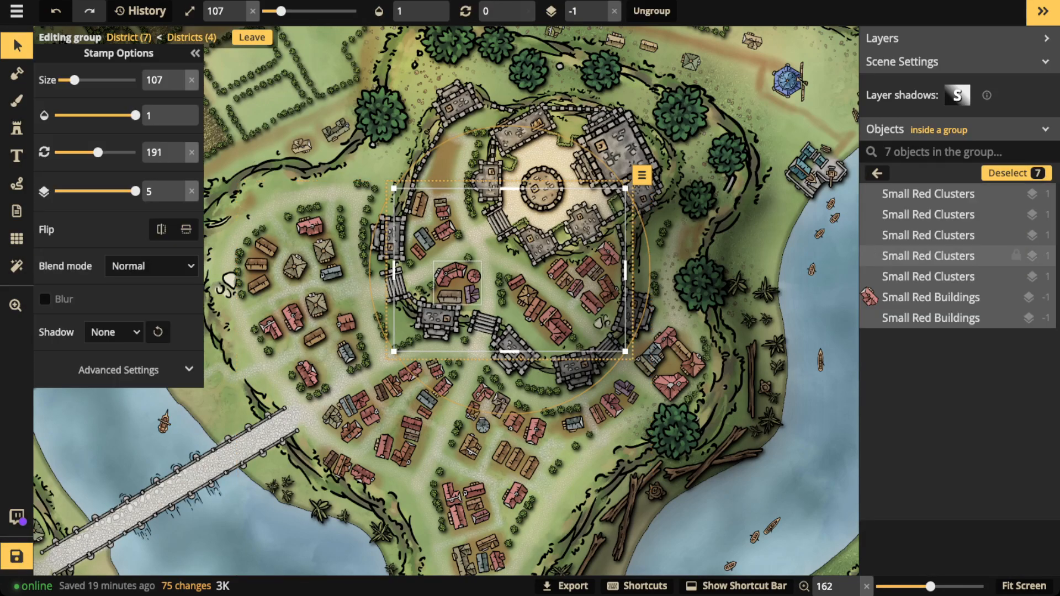
pyautogui.click(119, 370)
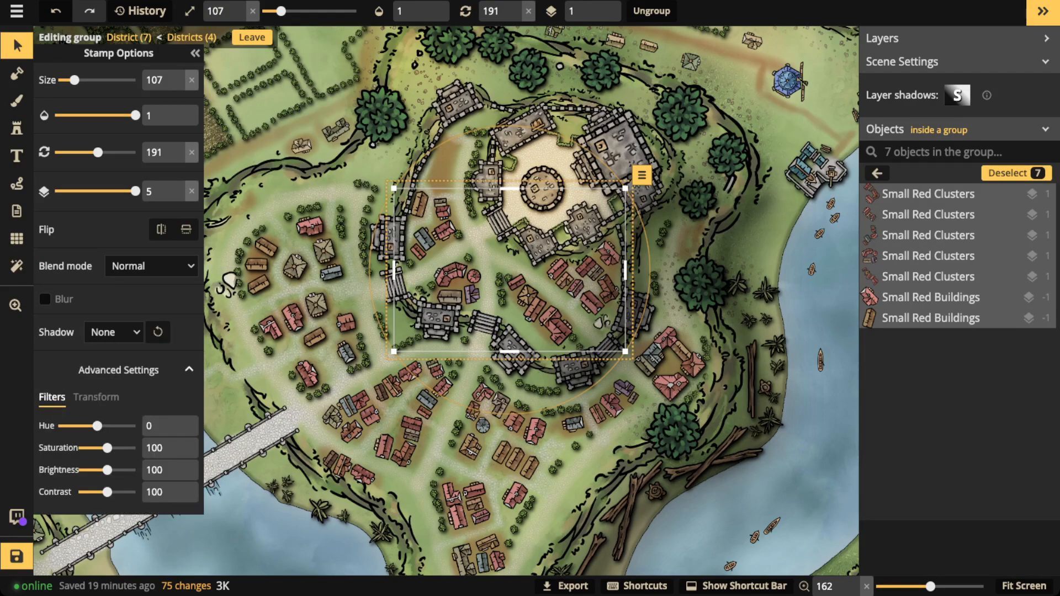
pyautogui.moveTo(98, 425)
pyautogui.mouseDown()
pyautogui.moveTo(129, 426)
pyautogui.moveTo(65, 425)
pyautogui.moveTo(84, 426)
pyautogui.mouseUp()
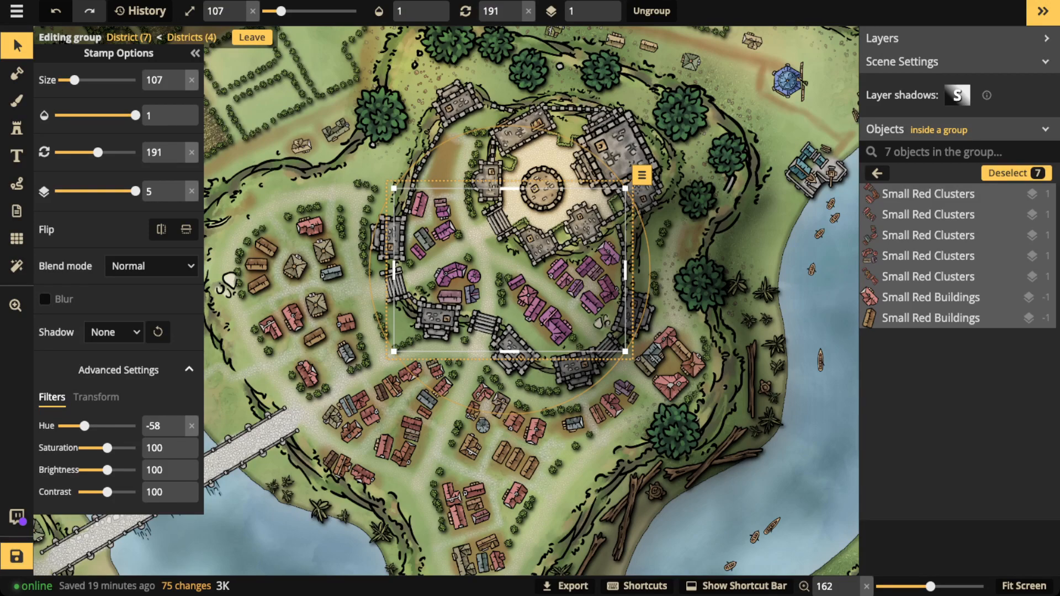
pyautogui.press('Escape')
pyautogui.press('Escape')
pyautogui.press('Escape')
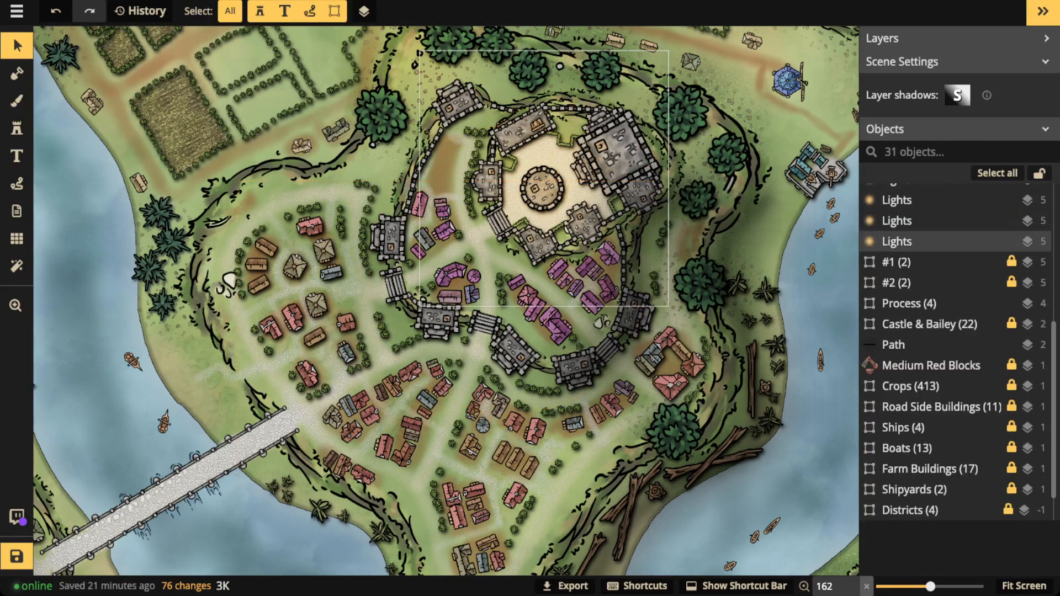
# - Reveal the #2 "Lack of Vegetation" label by setting its opacity to 1, and delete it
pyautogui.scroll(1, 911, 326)
pyautogui.click(905, 313)
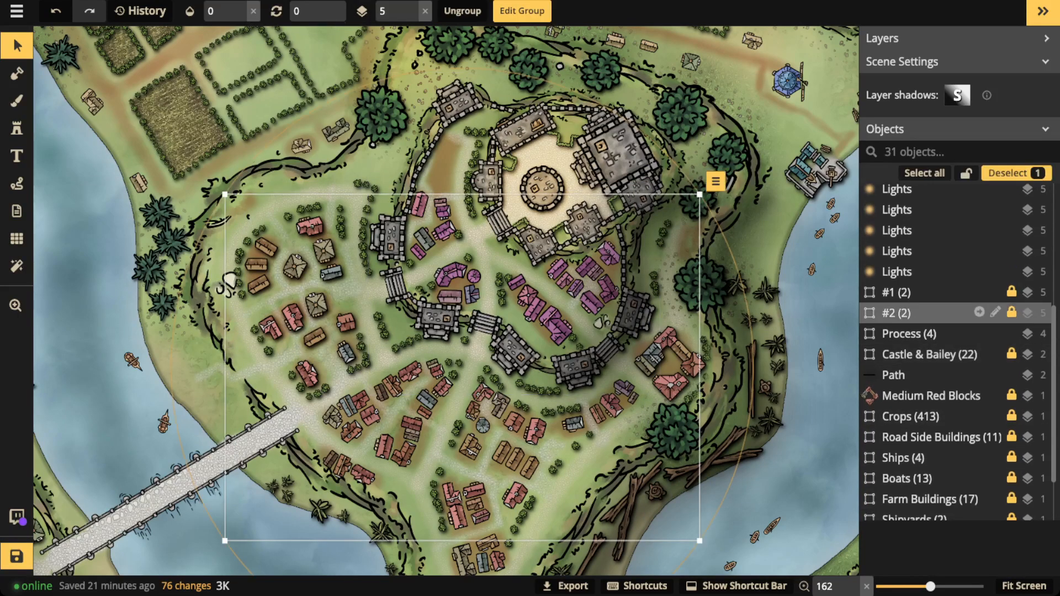
pyautogui.click(254, 11)
pyautogui.scroll(-5, 422, 273)
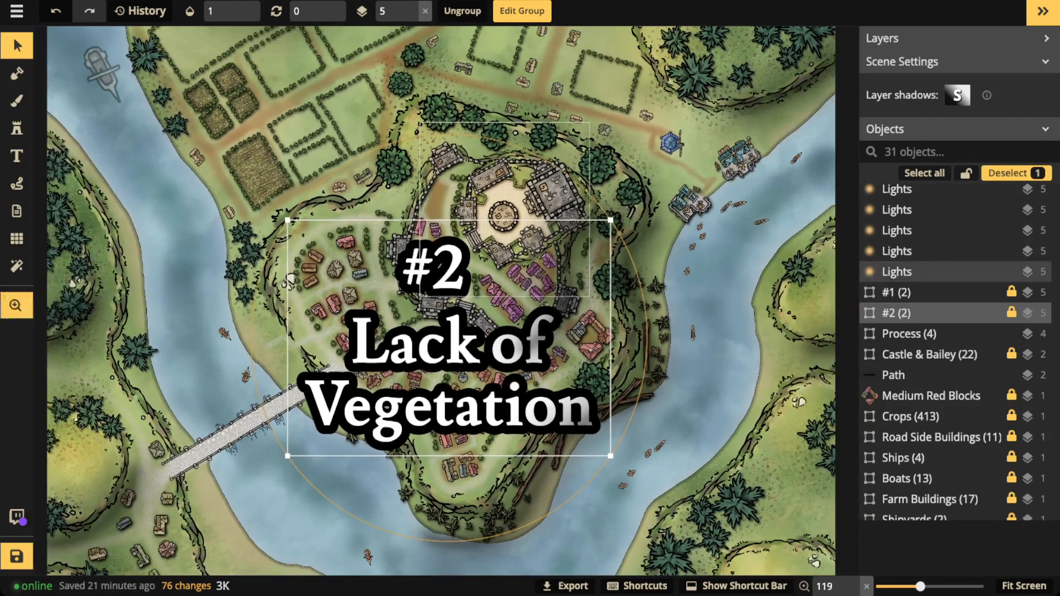
pyautogui.moveTo(421, 273); pyautogui.dragTo(417, 196)
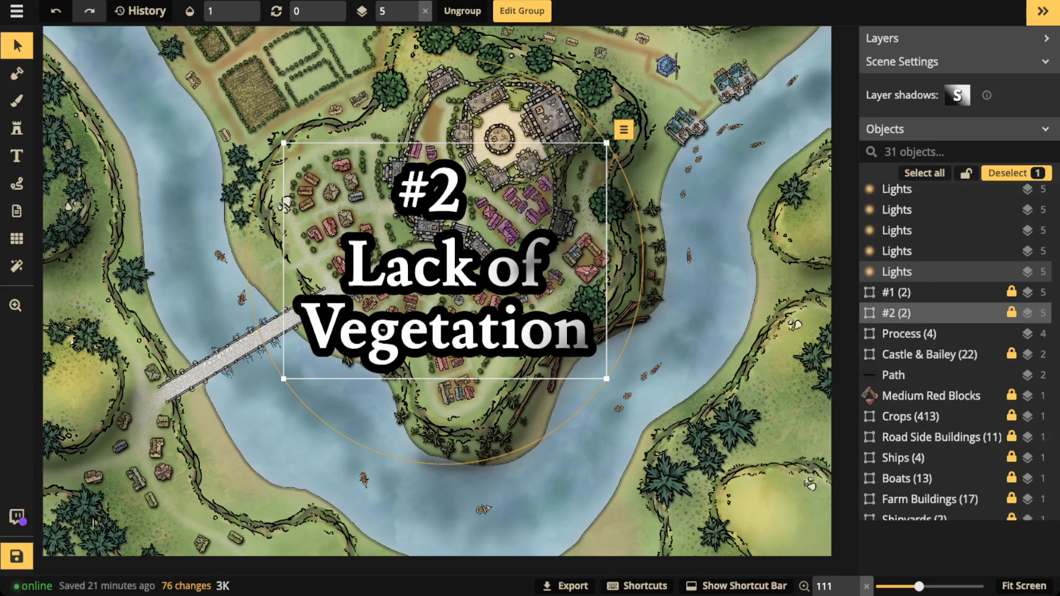
pyautogui.press('Delete')
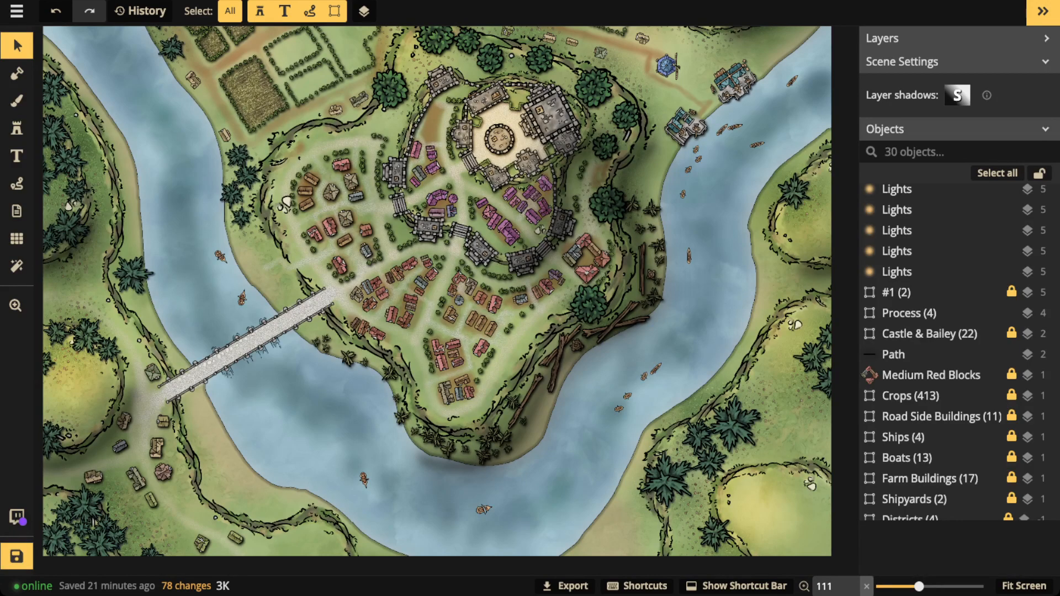
pyautogui.scroll(3, 452, 186)
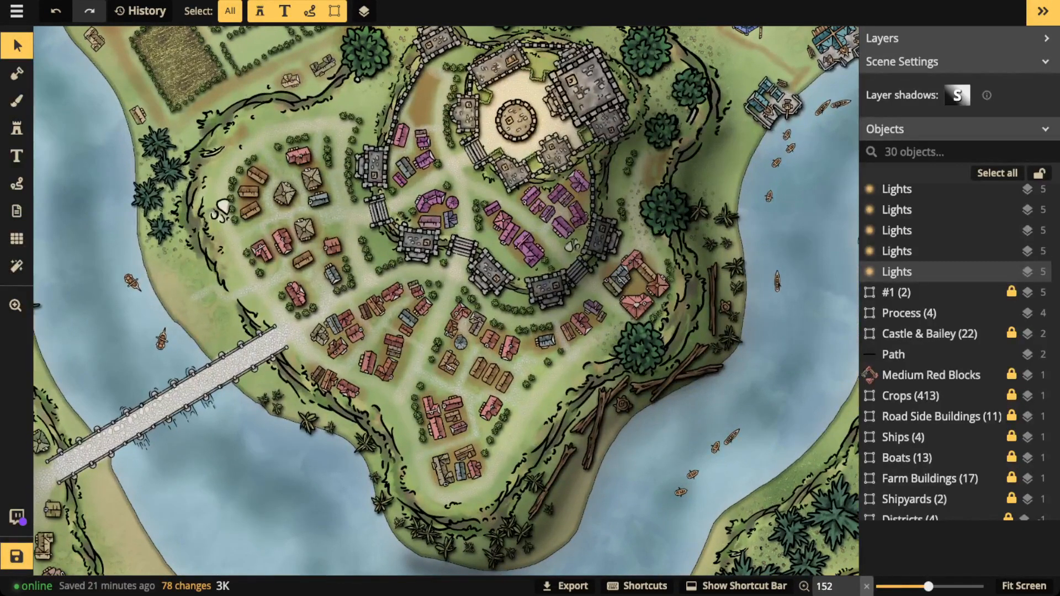
pyautogui.click(16, 184)
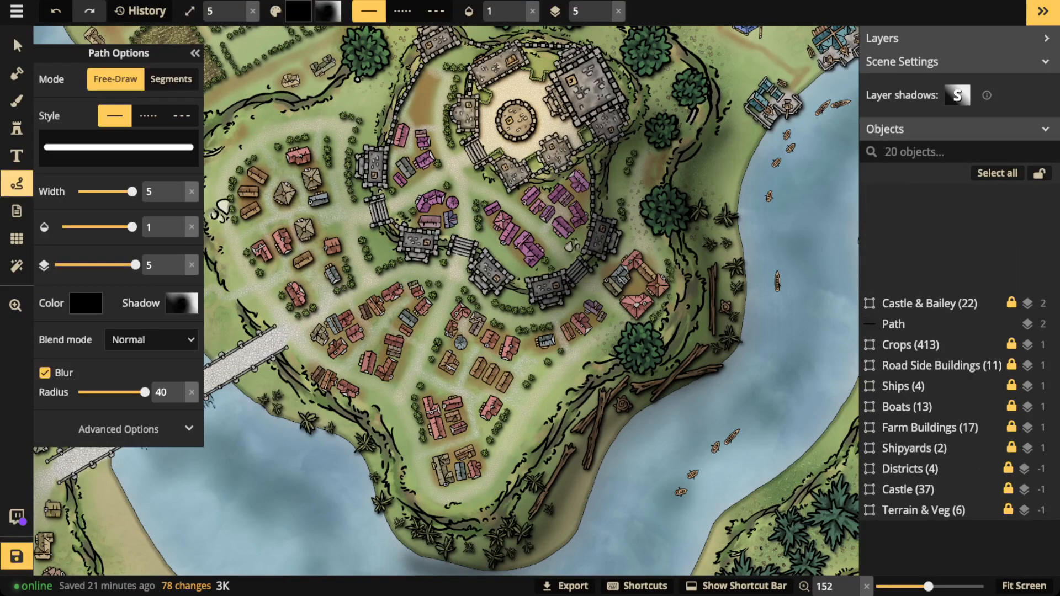
pyautogui.click(17, 46)
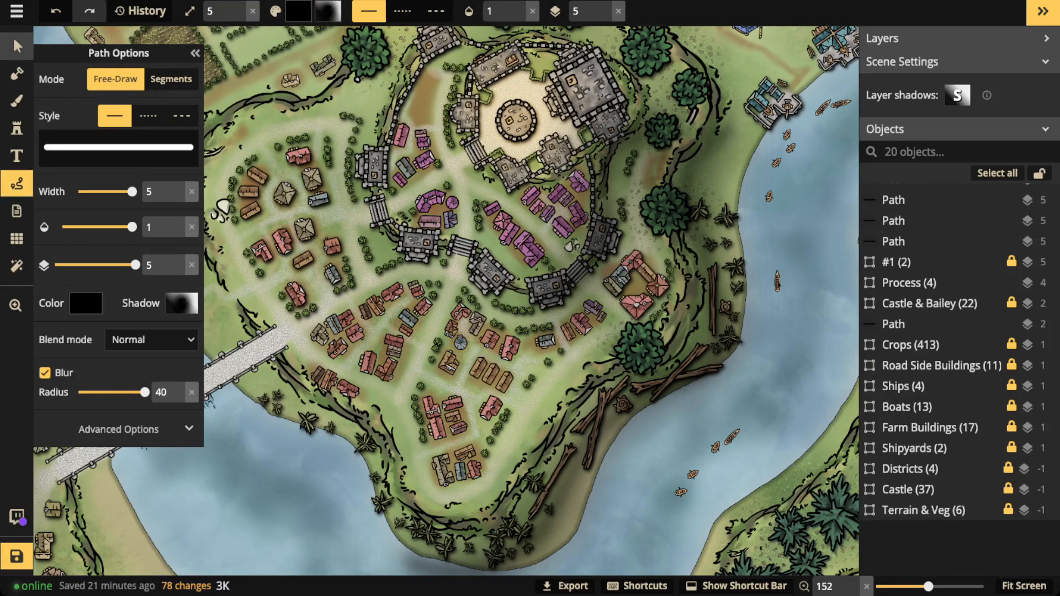
pyautogui.scroll(-1, 238, 268)
pyautogui.press('space')
pyautogui.moveTo(442, 309); pyautogui.dragTo(607, 245)
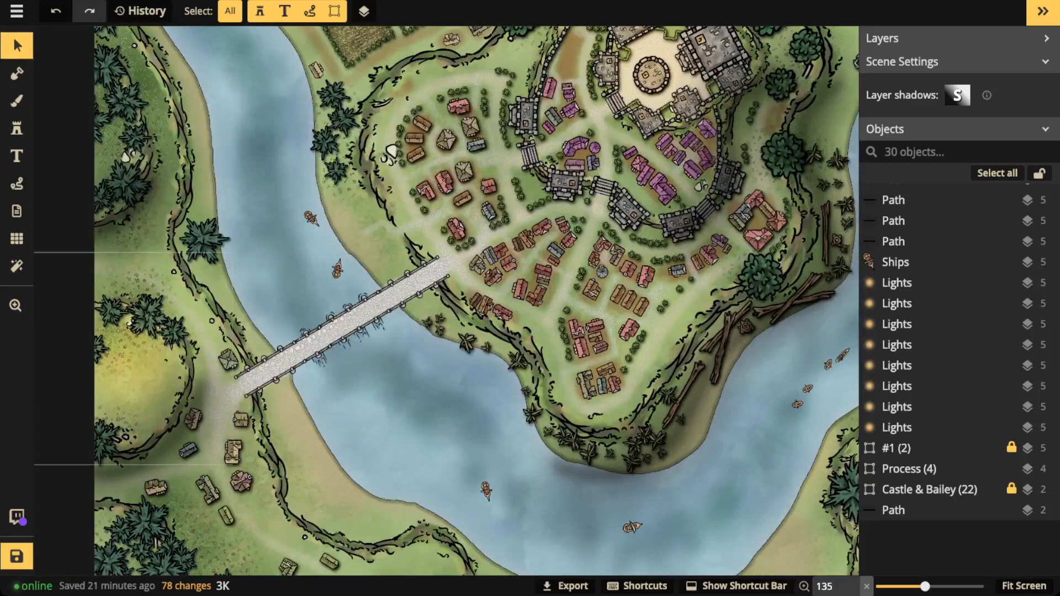
pyautogui.press('space')
pyautogui.moveTo(124, 408); pyautogui.dragTo(244, 351)
pyautogui.click(248, 301)
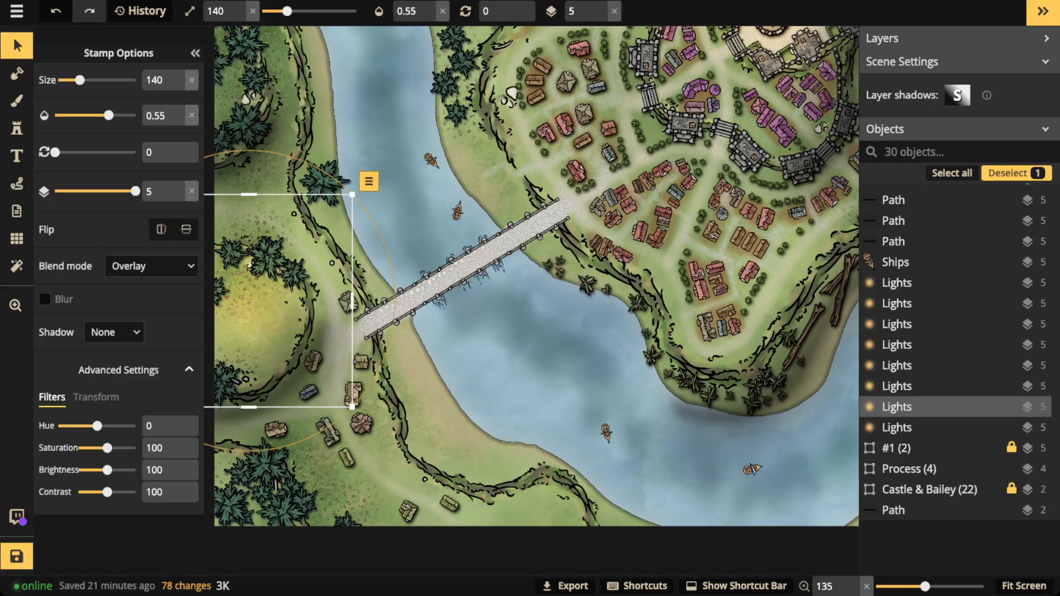
# - Set up the free-draw path with blur off, a yellow colour, and its shadow blur and intensity reduced to the minimum
pyautogui.click(17, 184)
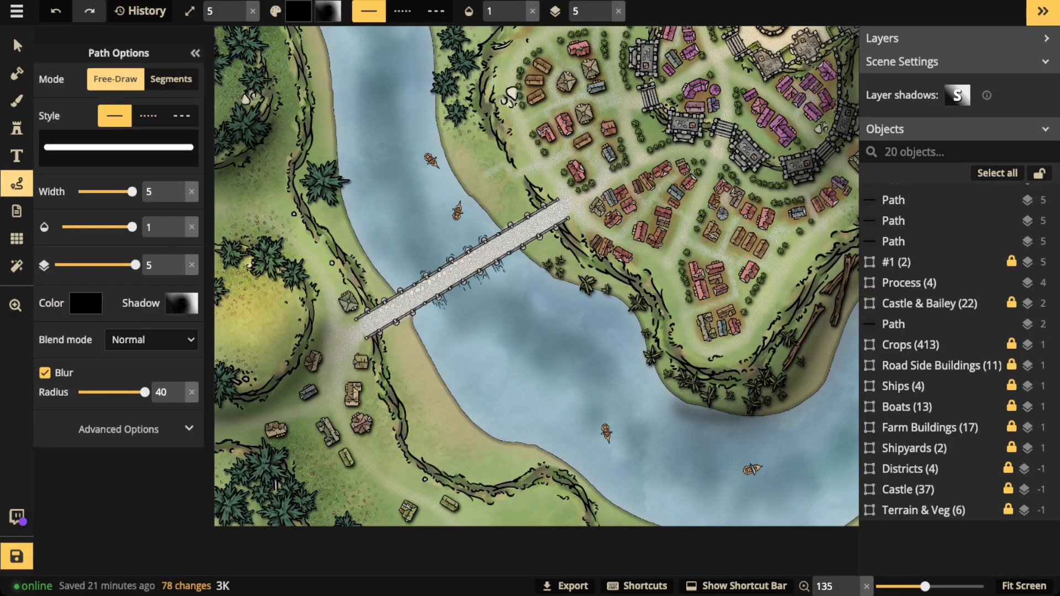
pyautogui.click(45, 372)
pyautogui.click(86, 303)
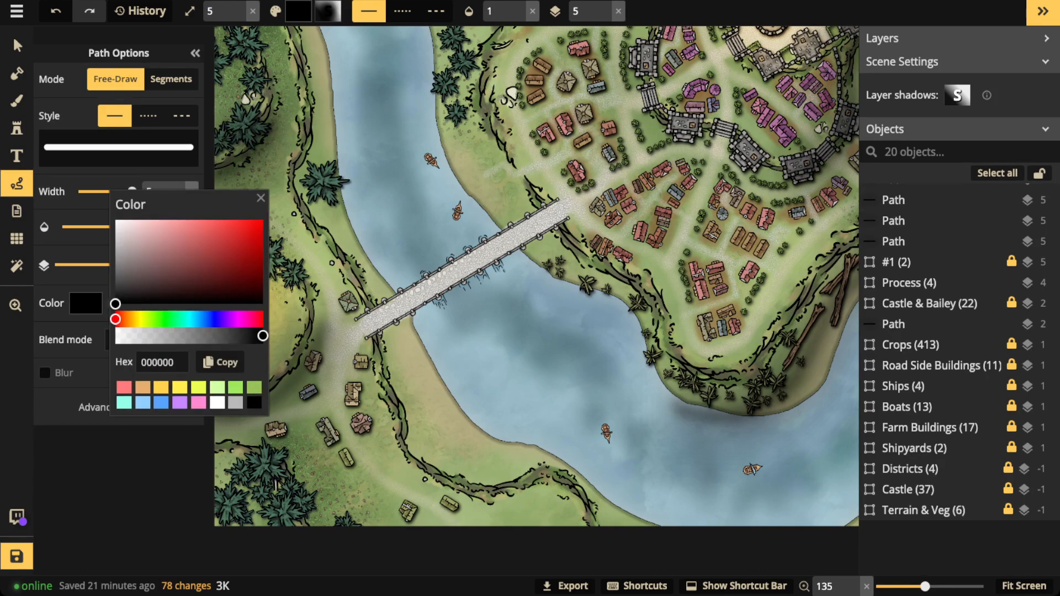
pyautogui.click(179, 387)
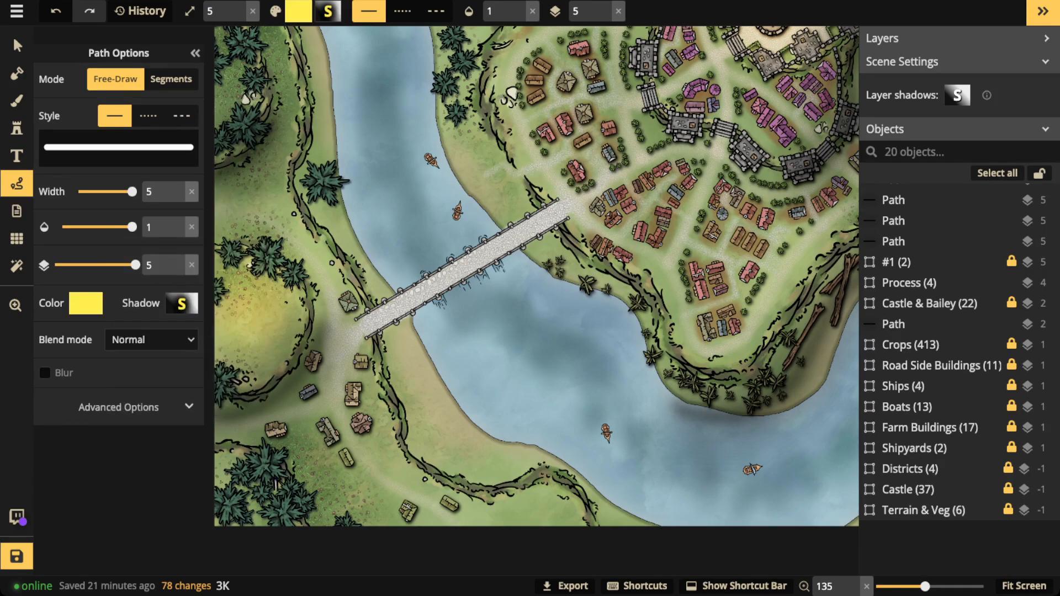
pyautogui.click(182, 303)
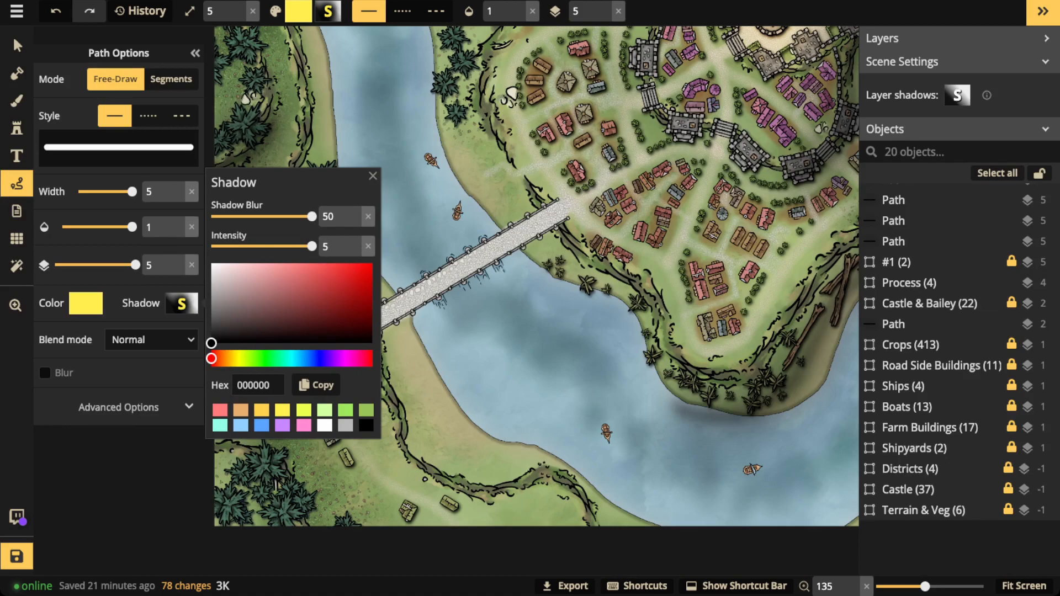
pyautogui.moveTo(249, 217); pyautogui.dragTo(211, 217)
pyautogui.moveTo(312, 246); pyautogui.dragTo(211, 246)
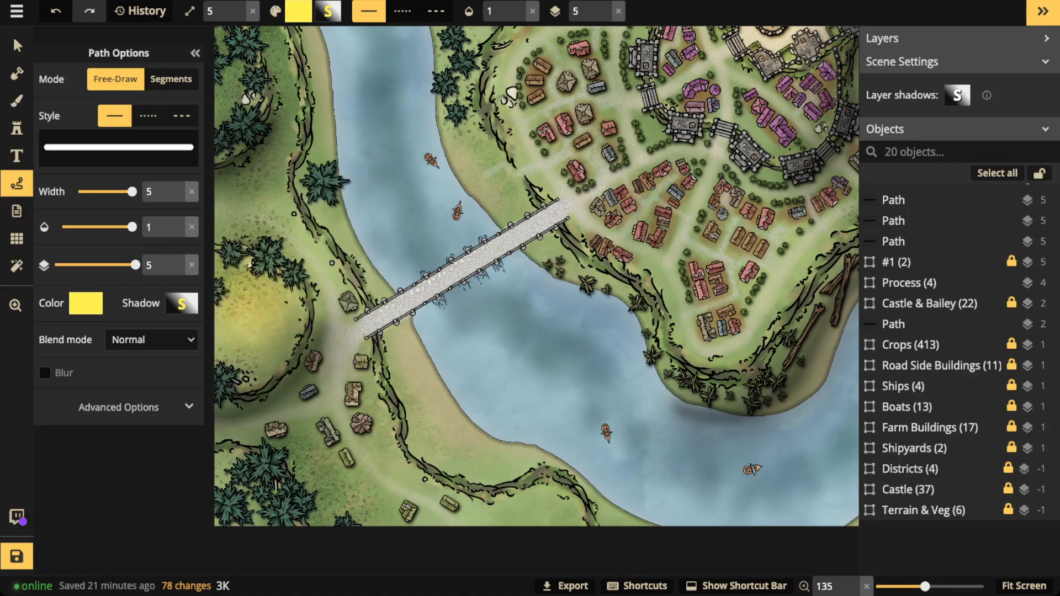
# - Circle the bushes just outside the castle wall's gate in yellow, and delete the circle
pyautogui.scroll(1, 434, 207)
pyautogui.scroll(5, 441, 221)
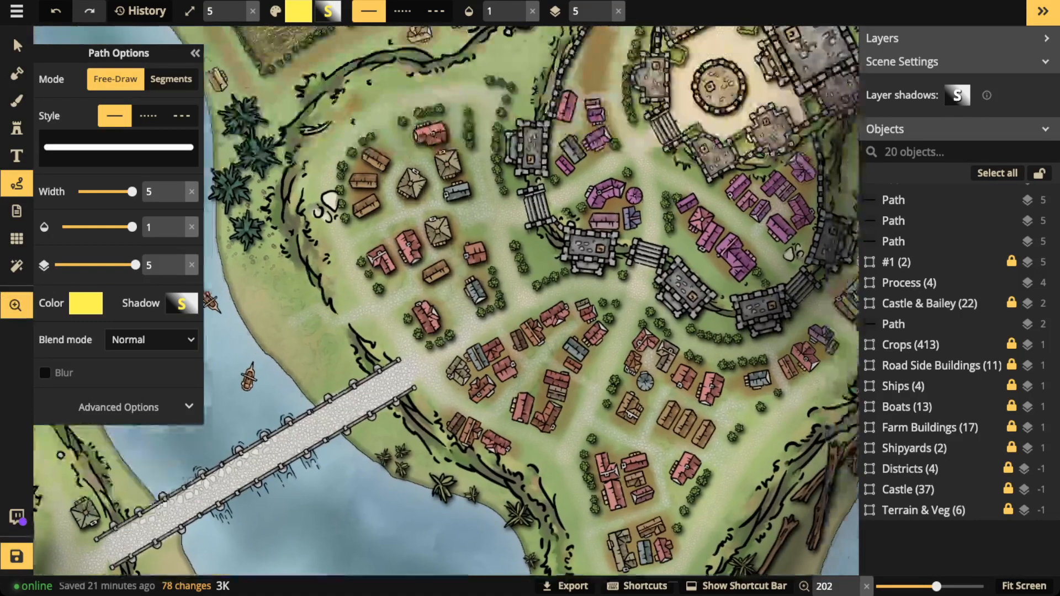
pyautogui.scroll(3, 446, 300)
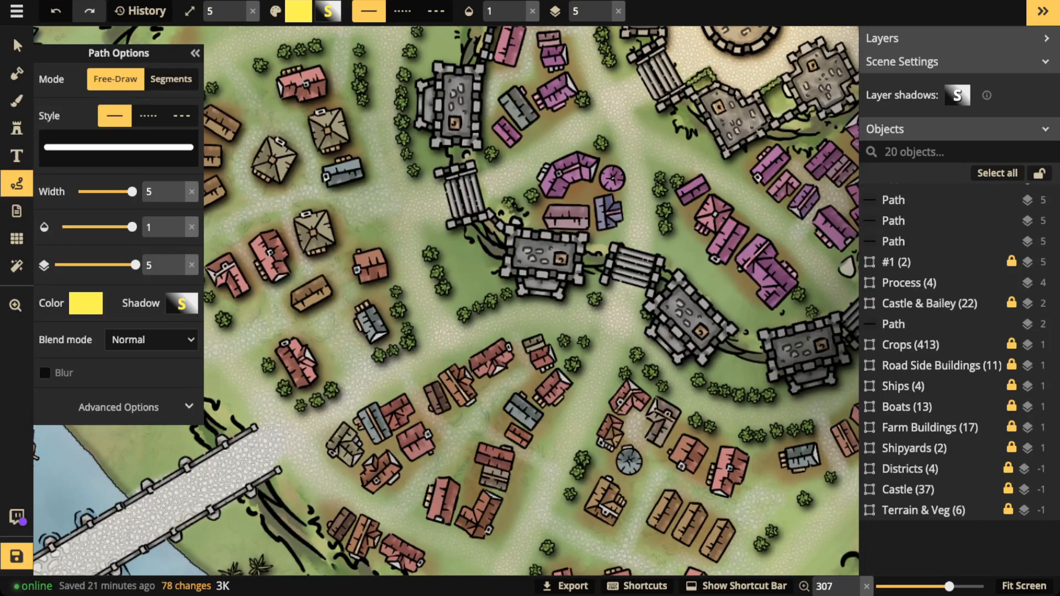
pyautogui.moveTo(422, 242)
pyautogui.mouseDown()
pyautogui.moveTo(439, 316)
pyautogui.moveTo(426, 235)
pyautogui.moveTo(429, 251)
pyautogui.mouseUp()
pyautogui.press('Delete')
# - Circle the large green tree below the red courtyard block in yellow, and delete the circle
pyautogui.press('space')
pyautogui.moveTo(690, 359); pyautogui.dragTo(378, 222)
pyautogui.moveTo(671, 248)
pyautogui.mouseDown()
pyautogui.moveTo(529, 267)
pyautogui.moveTo(509, 338)
pyautogui.moveTo(579, 394)
pyautogui.moveTo(532, 335)
pyautogui.mouseUp()
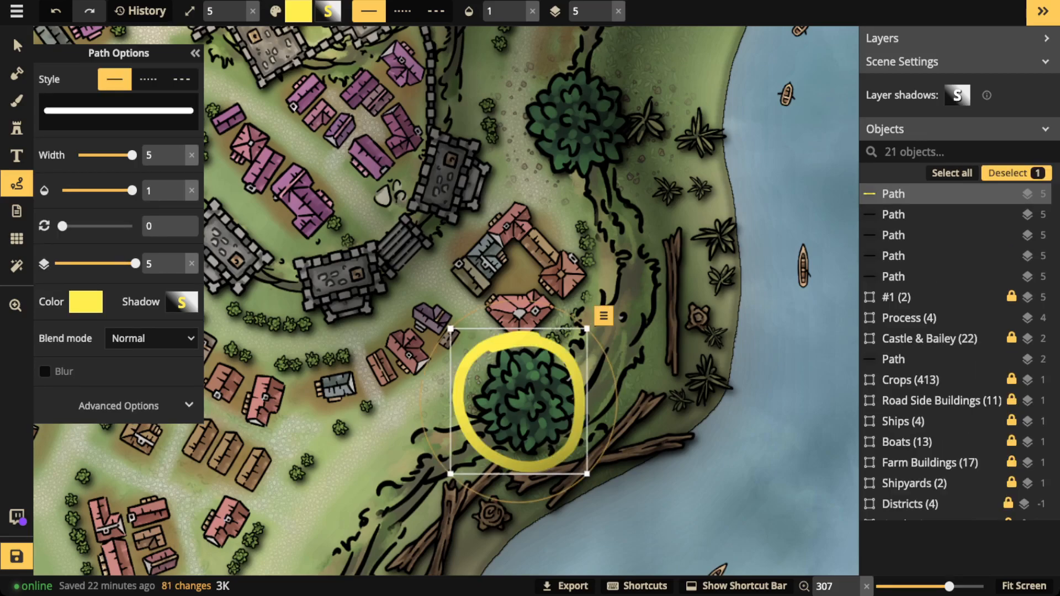
pyautogui.press('Delete')
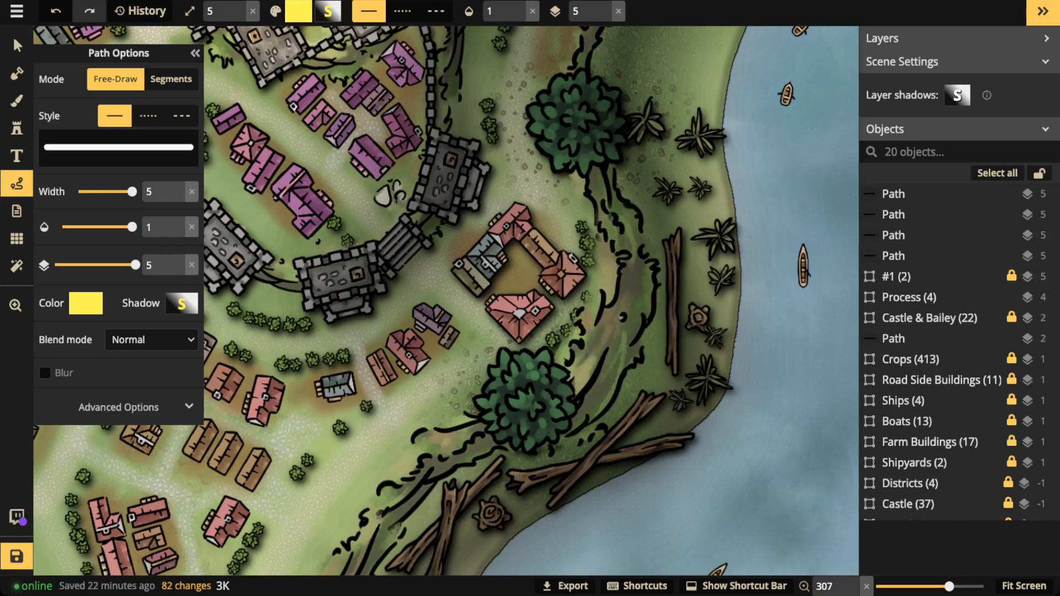
# - Circle the whole red courtyard block outside the castle wall in yellow, mark its inner yard as well, and delete both marks
pyautogui.press('space')
pyautogui.moveTo(446, 248); pyautogui.dragTo(478, 382)
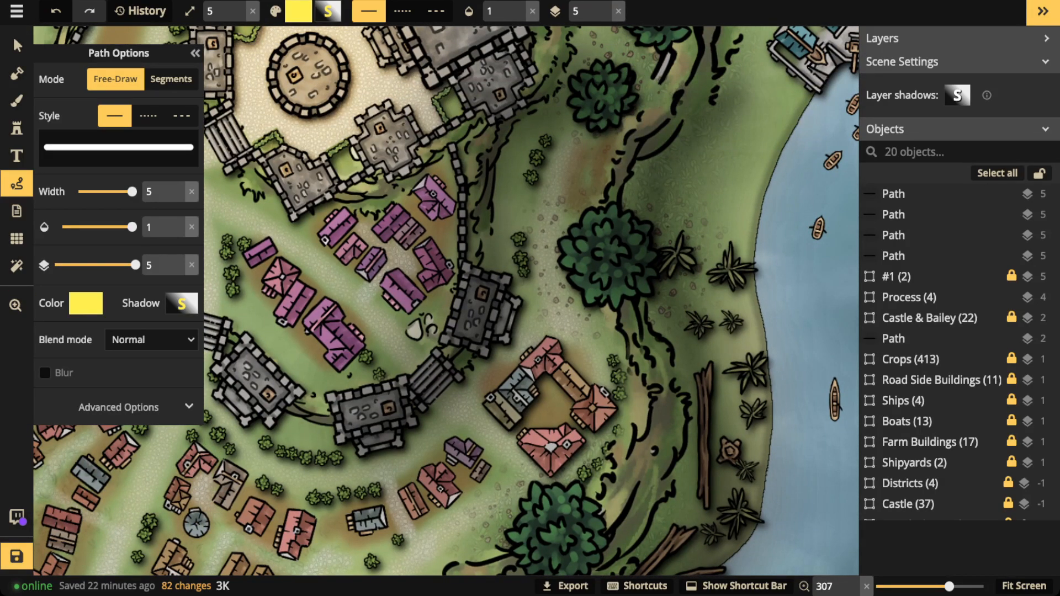
pyautogui.click(17, 46)
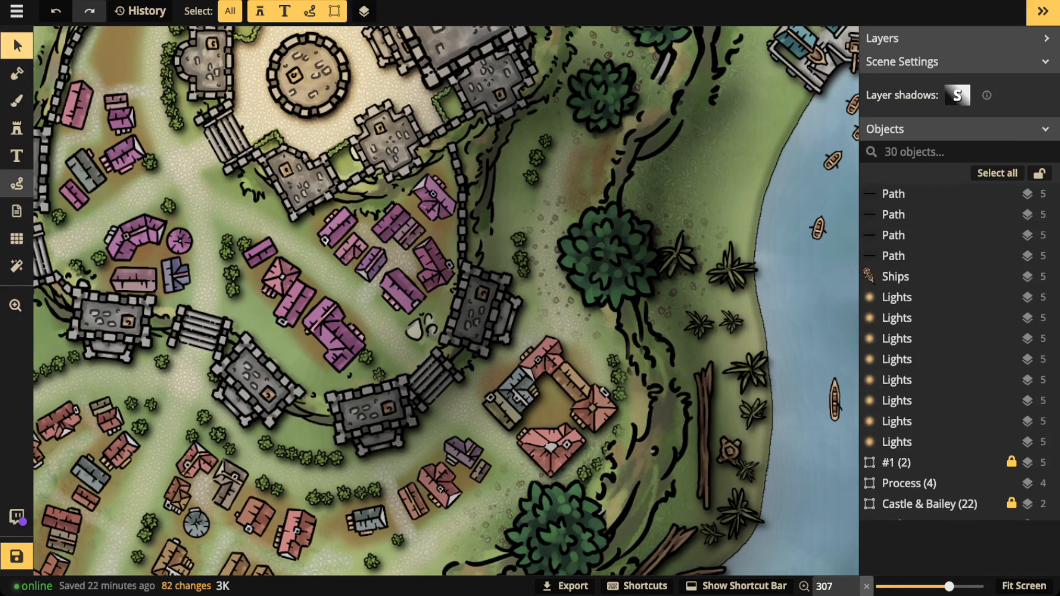
pyautogui.click(16, 184)
pyautogui.moveTo(560, 310)
pyautogui.mouseDown()
pyautogui.moveTo(538, 320)
pyautogui.moveTo(500, 491)
pyautogui.moveTo(635, 337)
pyautogui.moveTo(574, 309)
pyautogui.mouseUp()
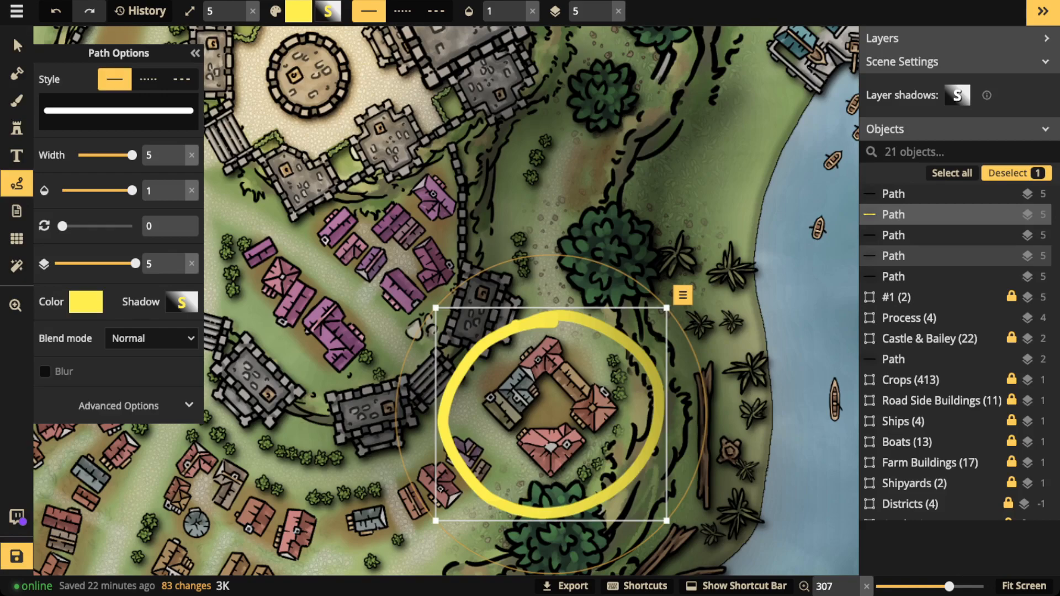
pyautogui.press('Delete')
pyautogui.moveTo(546, 376)
pyautogui.mouseDown()
pyautogui.moveTo(546, 434)
pyautogui.moveTo(575, 394)
pyautogui.moveTo(550, 375)
pyautogui.mouseUp()
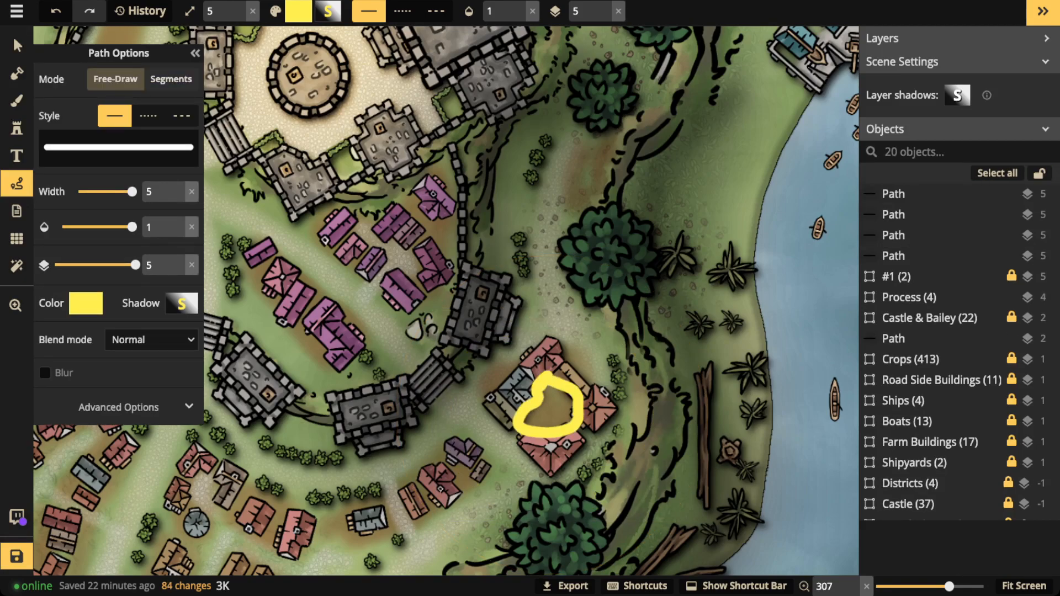
pyautogui.press('Delete')
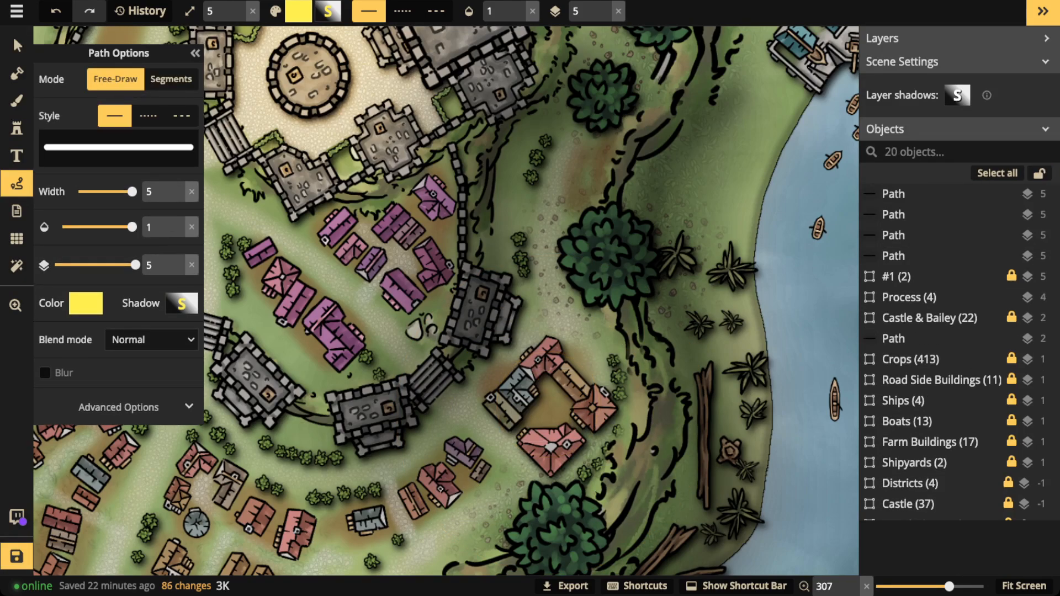
# - Paint the inner yard of the red courtyard block with the leafy green texture on the foreground, using brush size 15
pyautogui.click(17, 100)
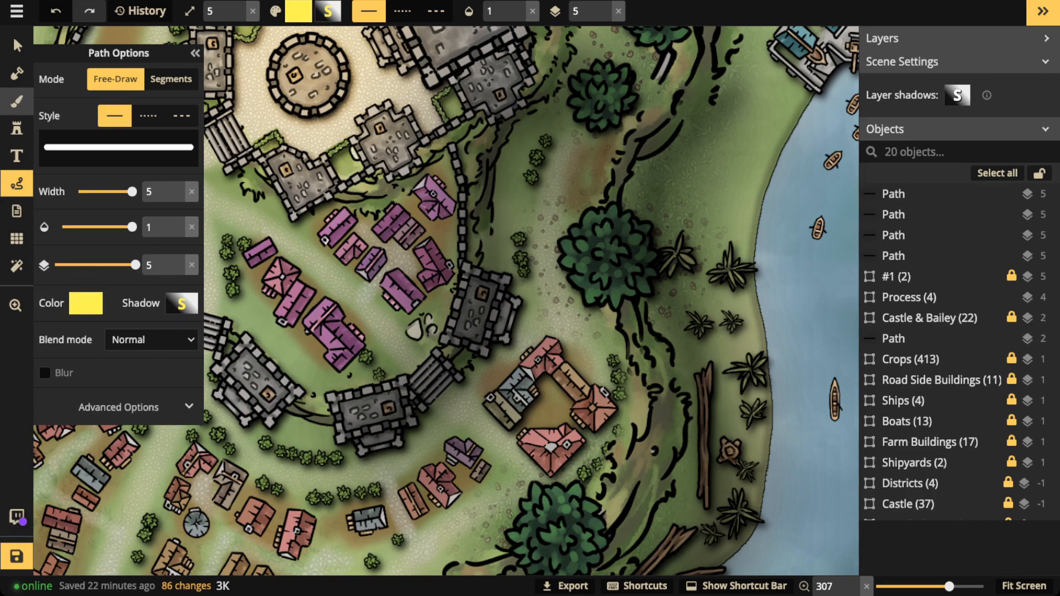
pyautogui.click(176, 256)
pyautogui.scroll(2, 437, 395)
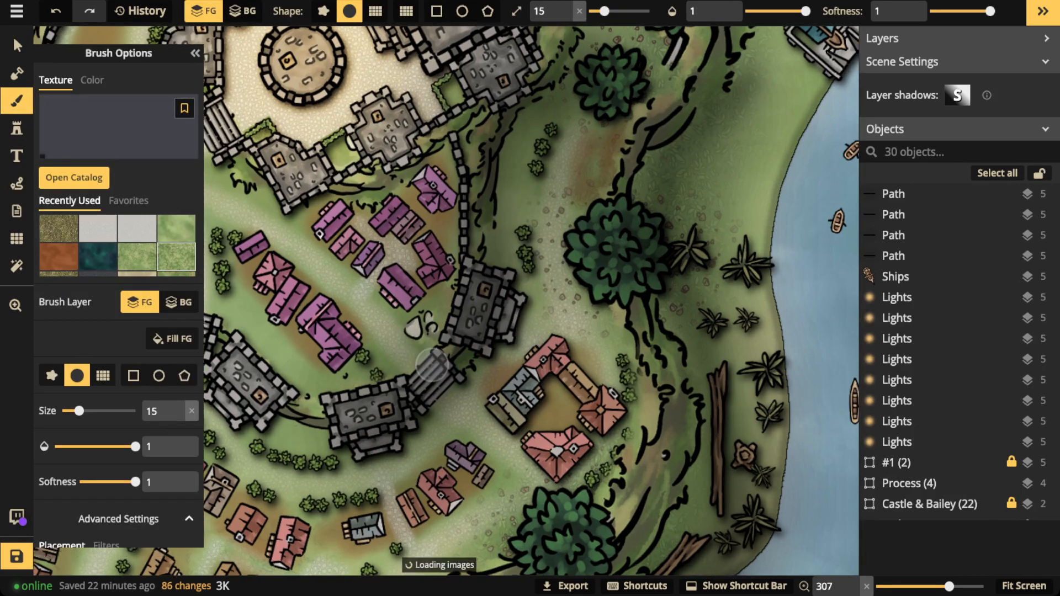
pyautogui.scroll(2, 437, 395)
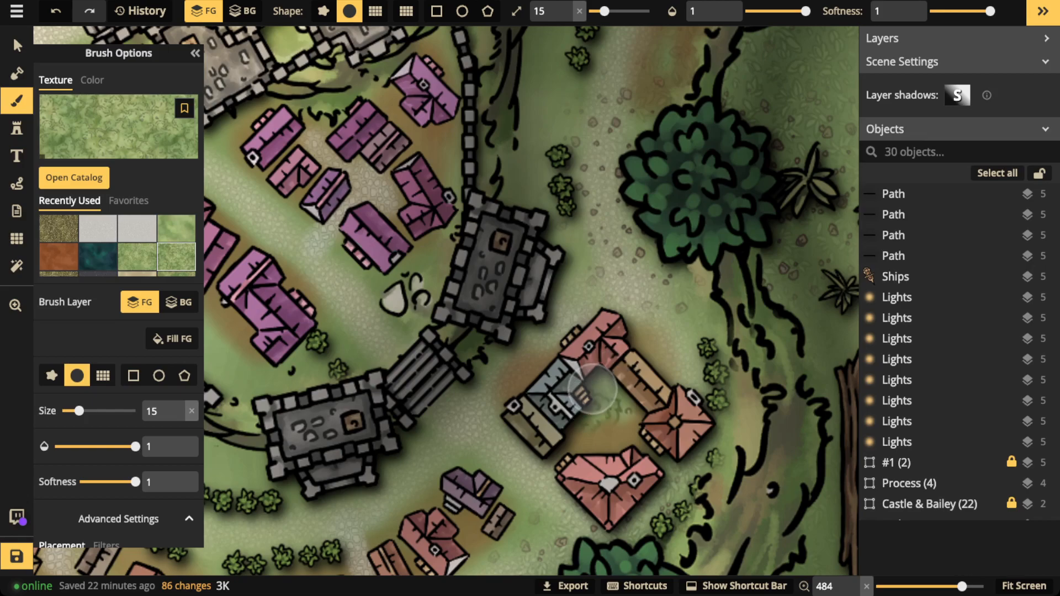
pyautogui.moveTo(590, 411)
pyautogui.mouseDown()
pyautogui.moveTo(629, 423)
pyautogui.moveTo(619, 436)
pyautogui.moveTo(555, 439)
pyautogui.mouseUp()
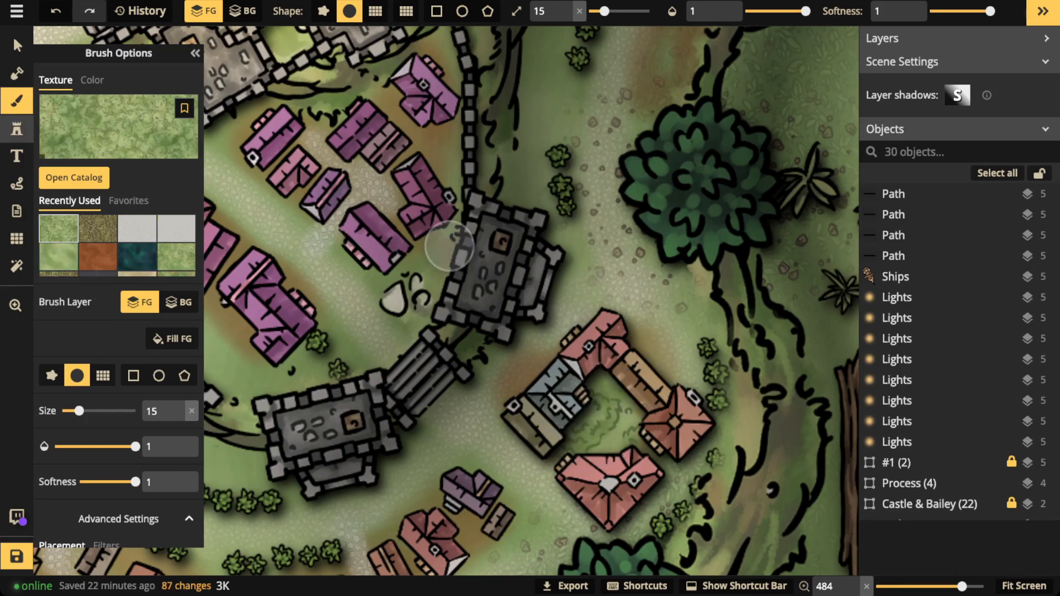
# - Choose the bush stamp with random variants, reduce its size to 50, and place one bush in the red block's courtyard
pyautogui.click(17, 129)
pyautogui.click(17, 128)
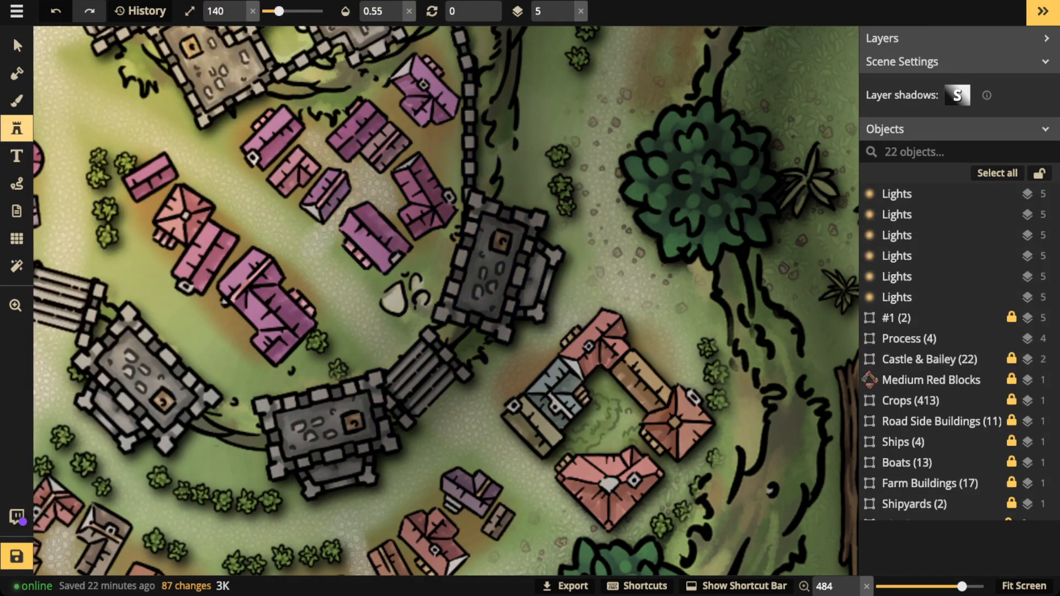
pyautogui.click(16, 129)
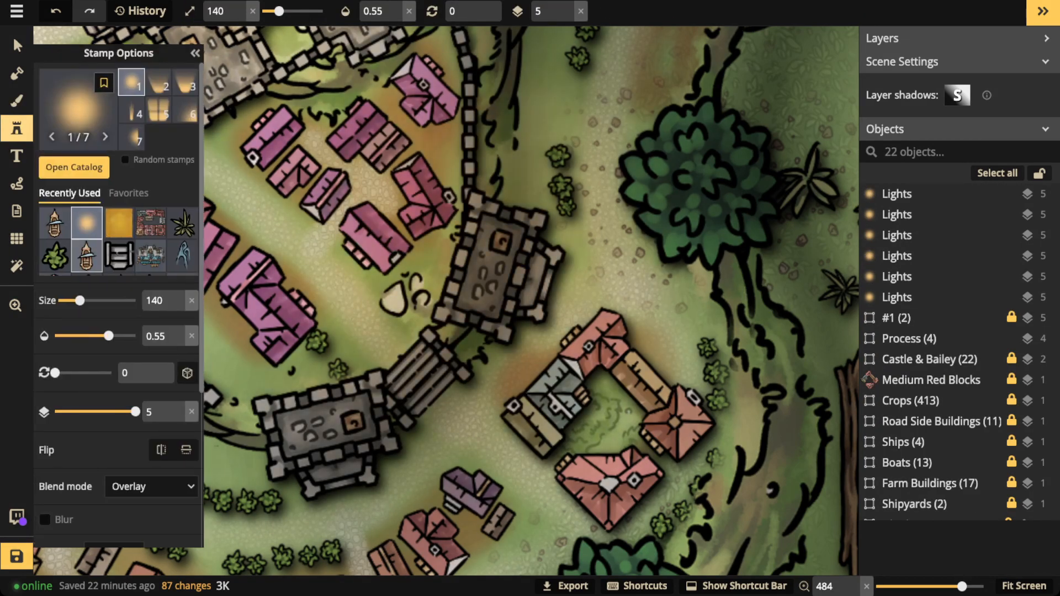
pyautogui.click(55, 256)
pyautogui.scroll(3, 616, 414)
pyautogui.press('[')
pyautogui.press('[')
pyautogui.press('[')
pyautogui.press('[')
pyautogui.press('[')
pyautogui.press('[')
pyautogui.press('[')
pyautogui.press('[')
pyautogui.press('[')
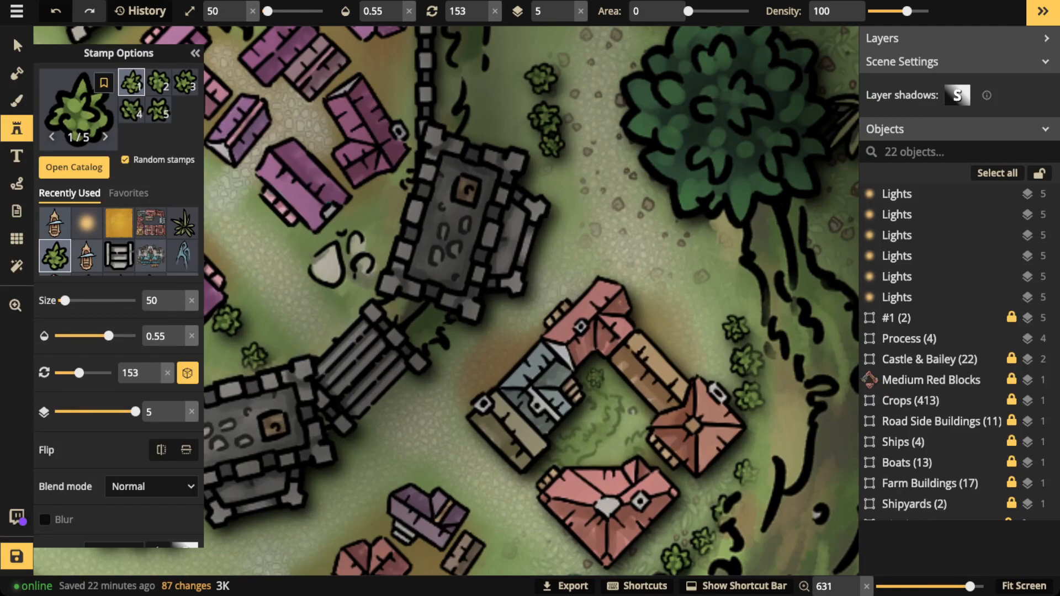
pyautogui.click(595, 378)
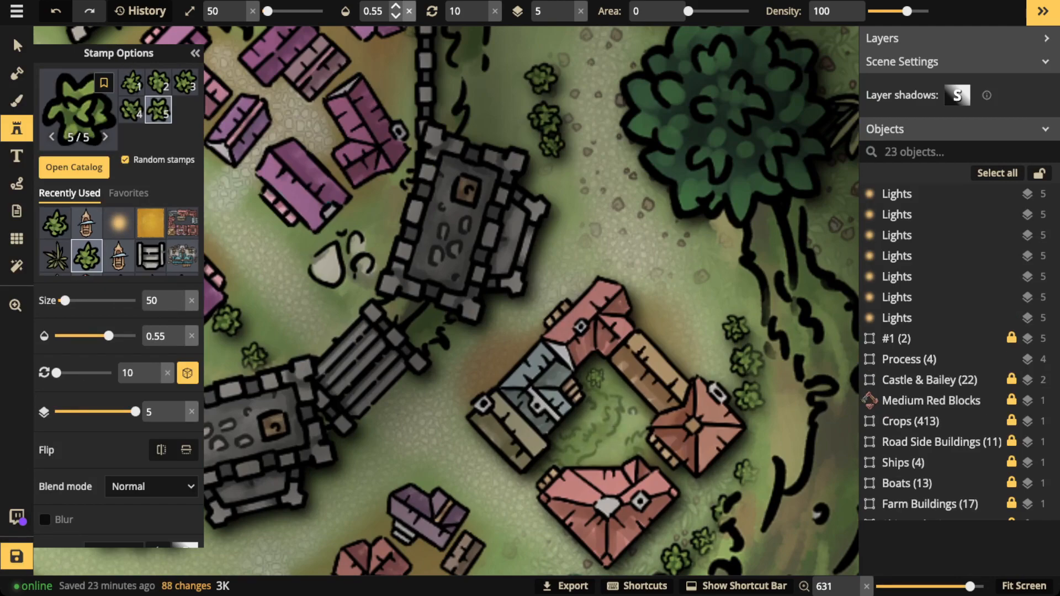
# - Set the bush stamp's opacity to 1 and scatter more bushes around the edges of the courtyard
pyautogui.click(409, 11)
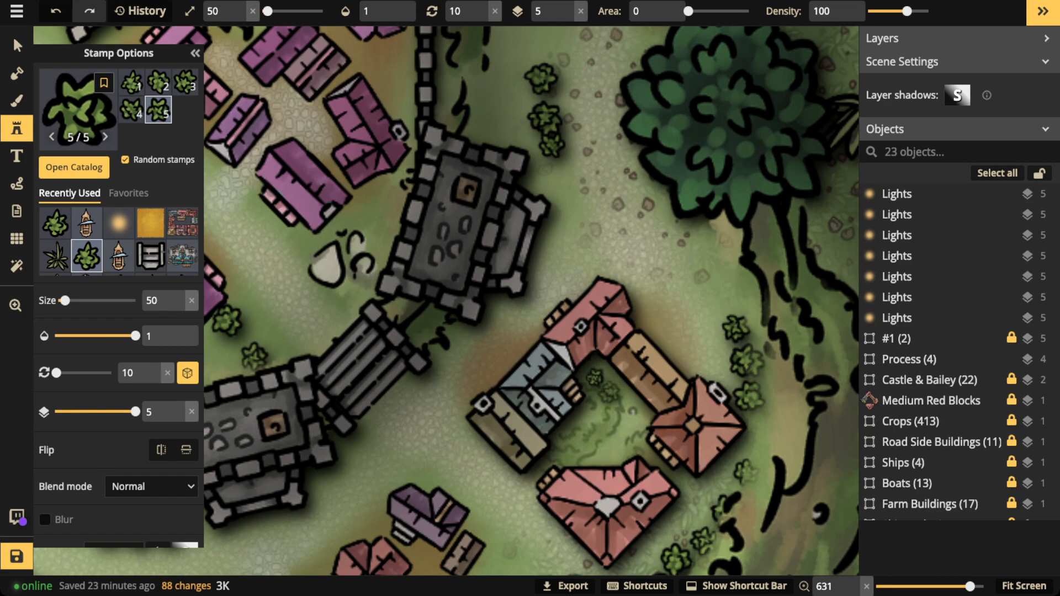
pyautogui.click(617, 397)
pyautogui.click(634, 416)
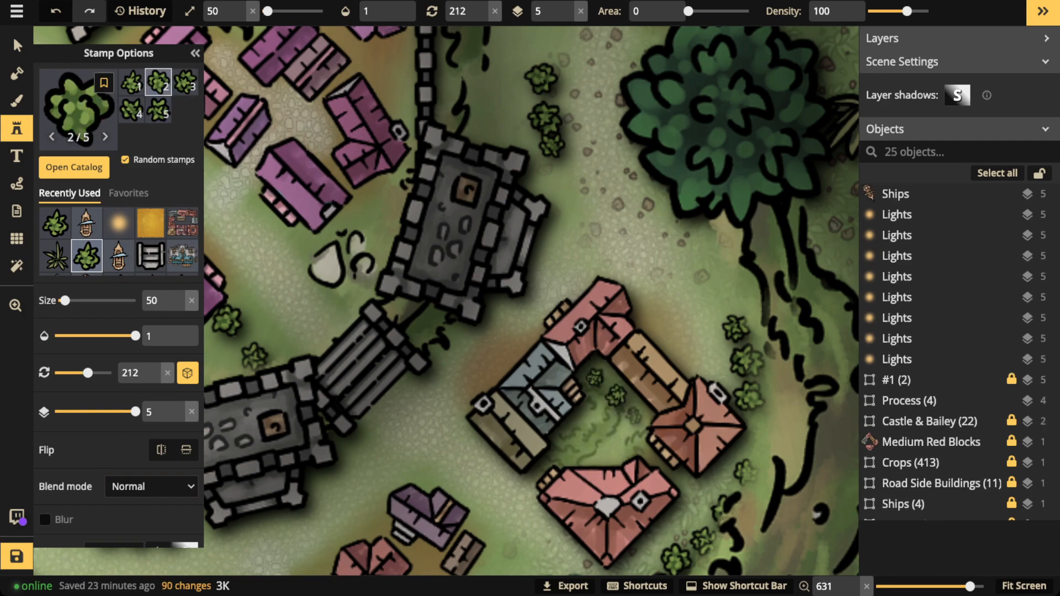
pyautogui.click(610, 451)
pyautogui.click(565, 436)
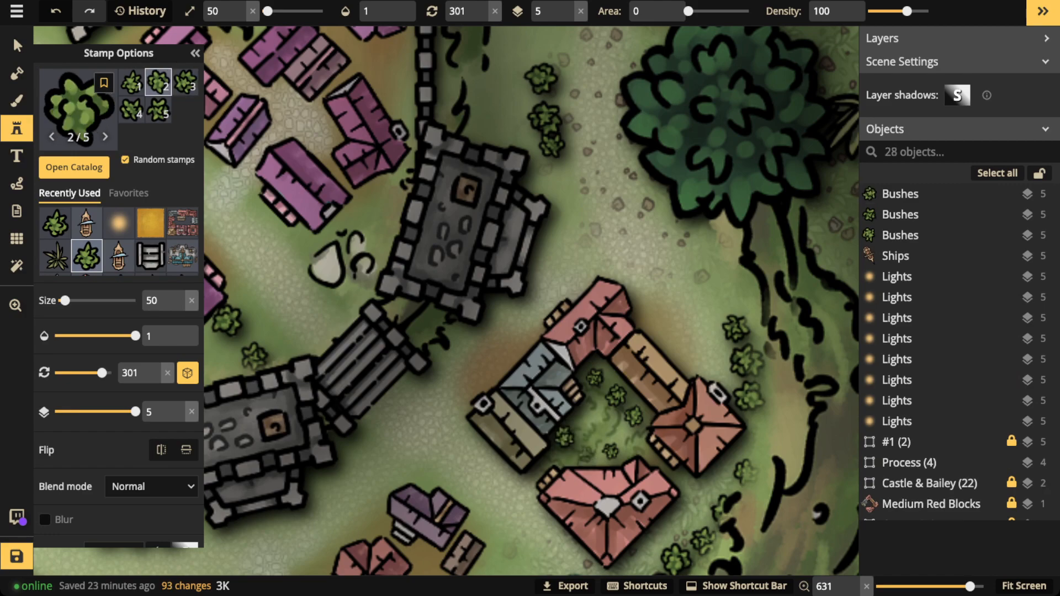
pyautogui.click(586, 454)
pyautogui.scroll(-3, 414, 265)
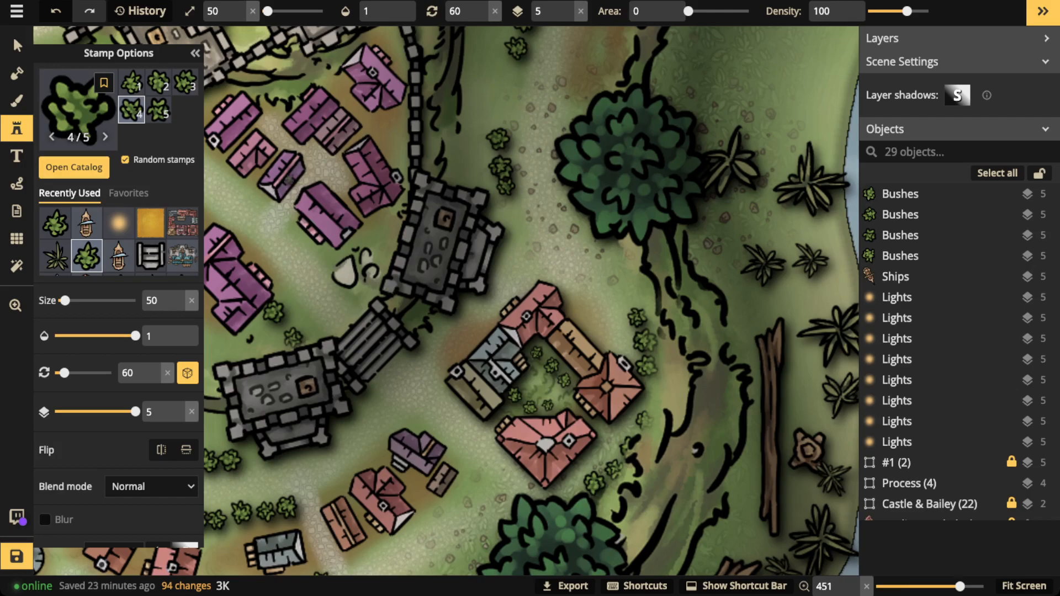
# - Reveal the #1 "Lack of Process" label by setting its opacity to 1, and delete it
pyautogui.click(194, 53)
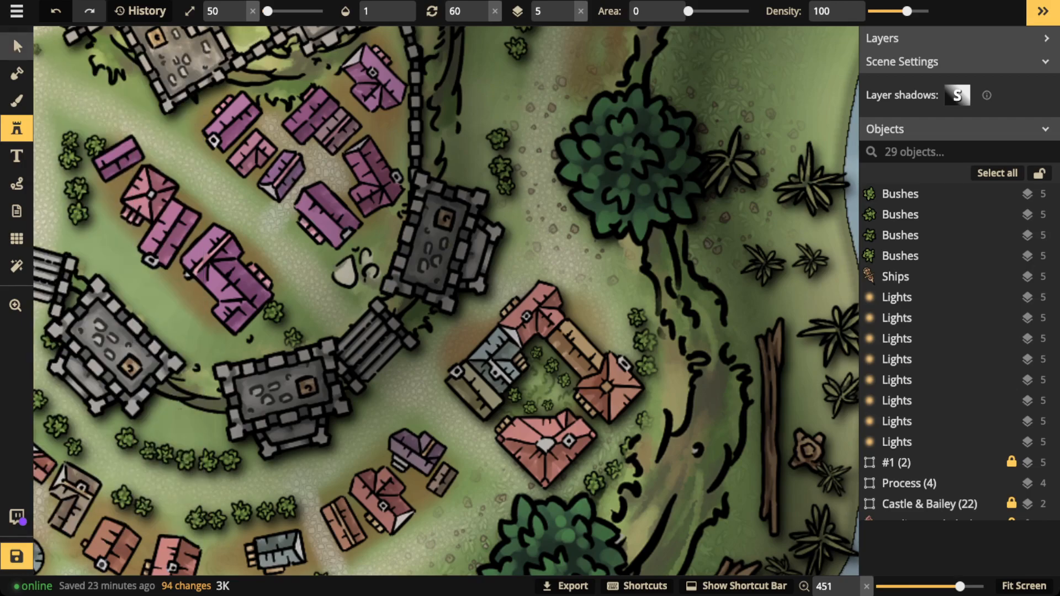
pyautogui.click(16, 46)
pyautogui.scroll(-3, 291, 259)
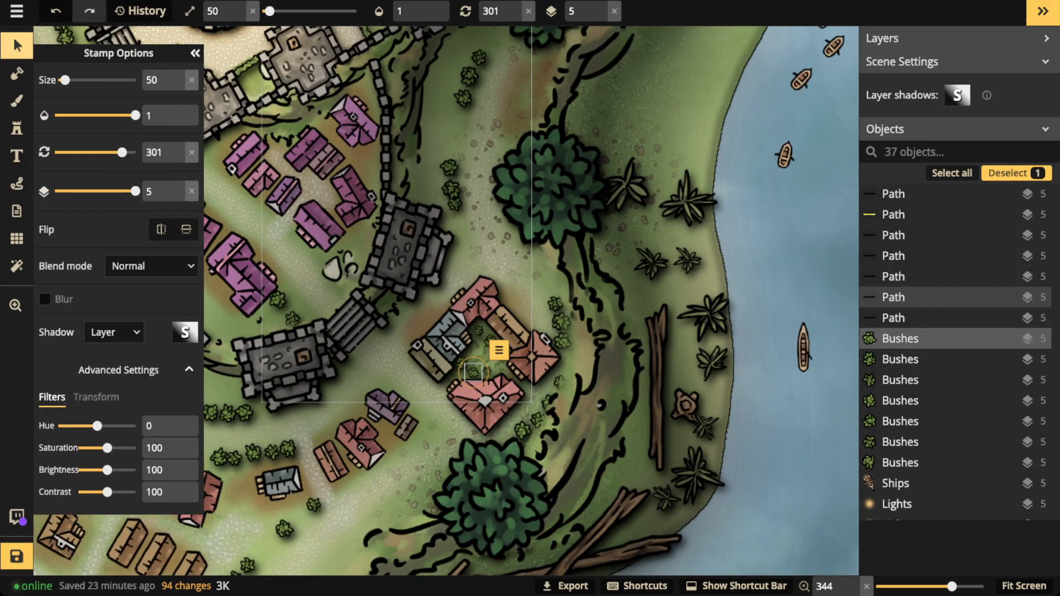
pyautogui.click(194, 53)
pyautogui.scroll(-3, 318, 312)
pyautogui.moveTo(318, 312); pyautogui.dragTo(450, 194)
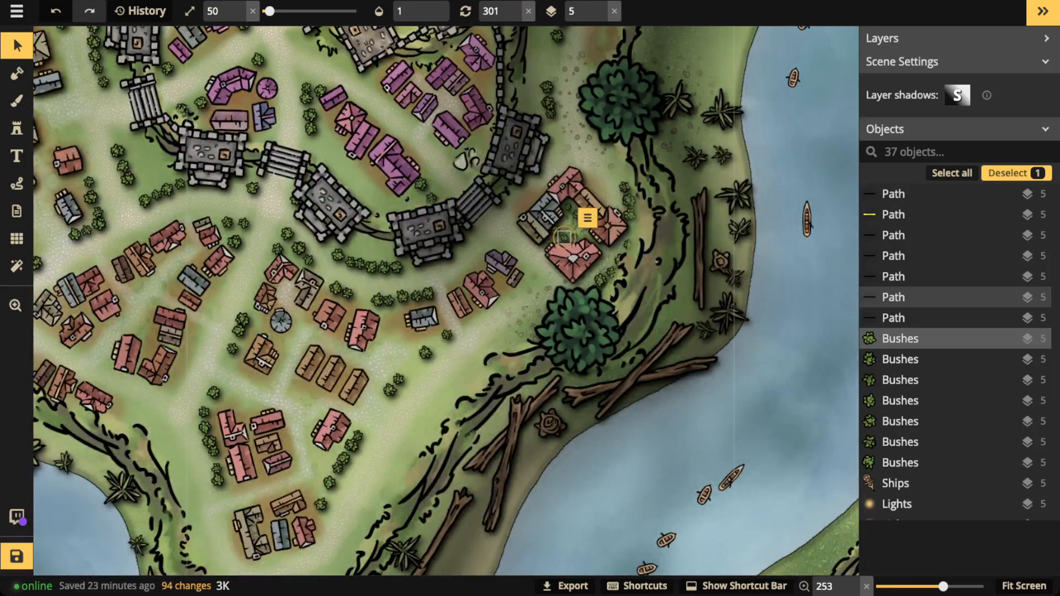
pyautogui.press('Escape')
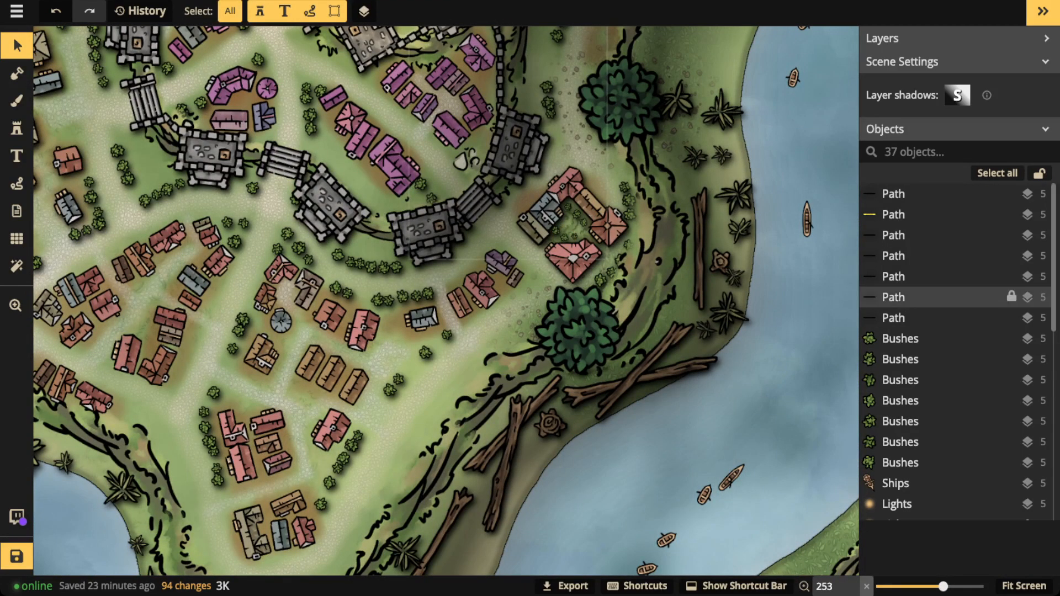
pyautogui.scroll(-5, 938, 227)
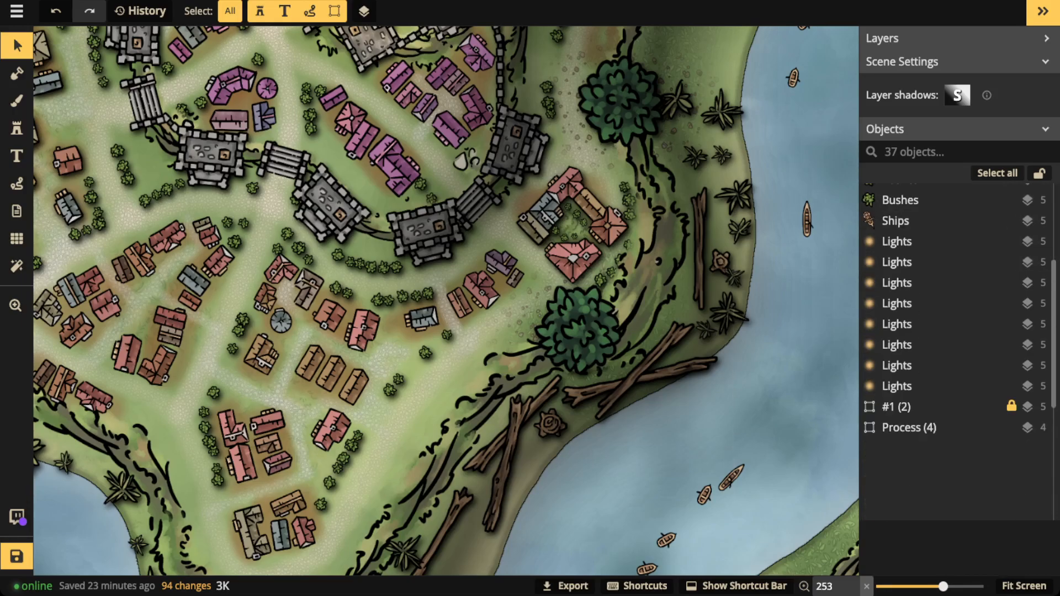
pyautogui.click(933, 330)
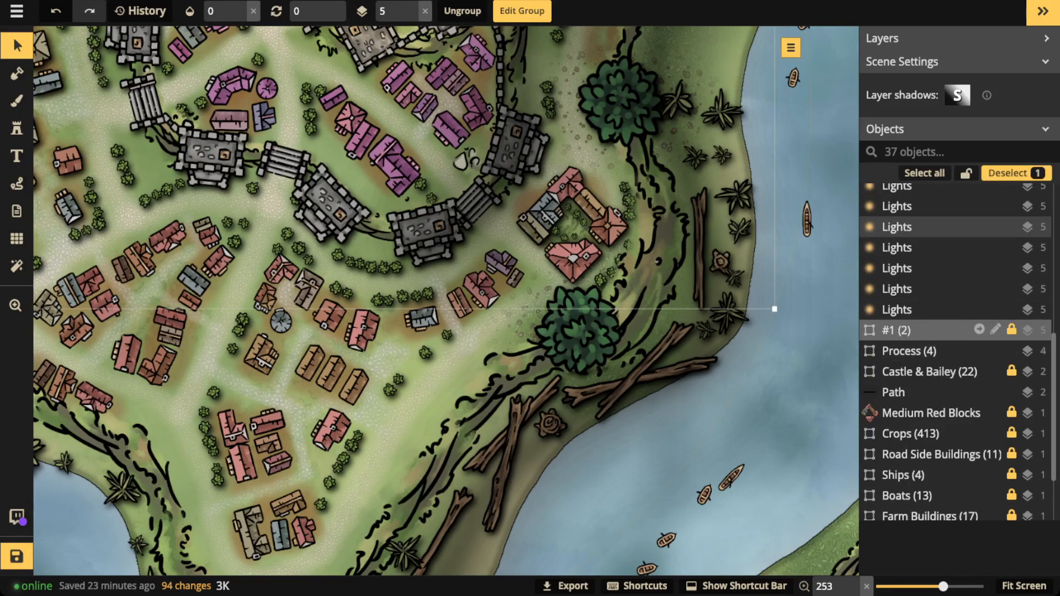
pyautogui.scroll(-2, 309, 84)
pyautogui.moveTo(397, 193); pyautogui.dragTo(509, 421)
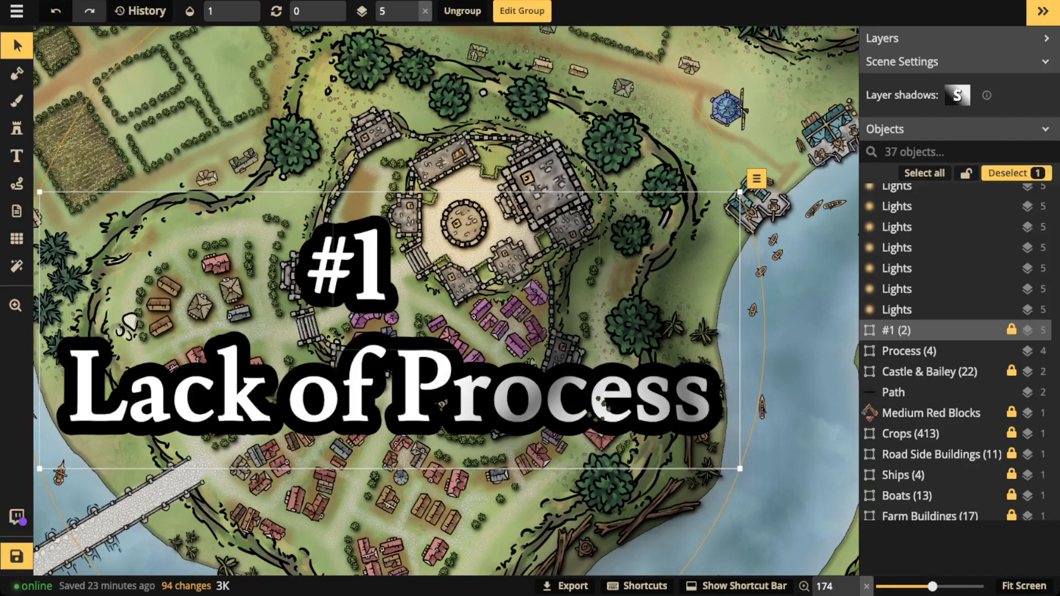
pyautogui.press('Delete')
# - Examine the whole city map from river to river
pyautogui.scroll(-4, 448, 243)
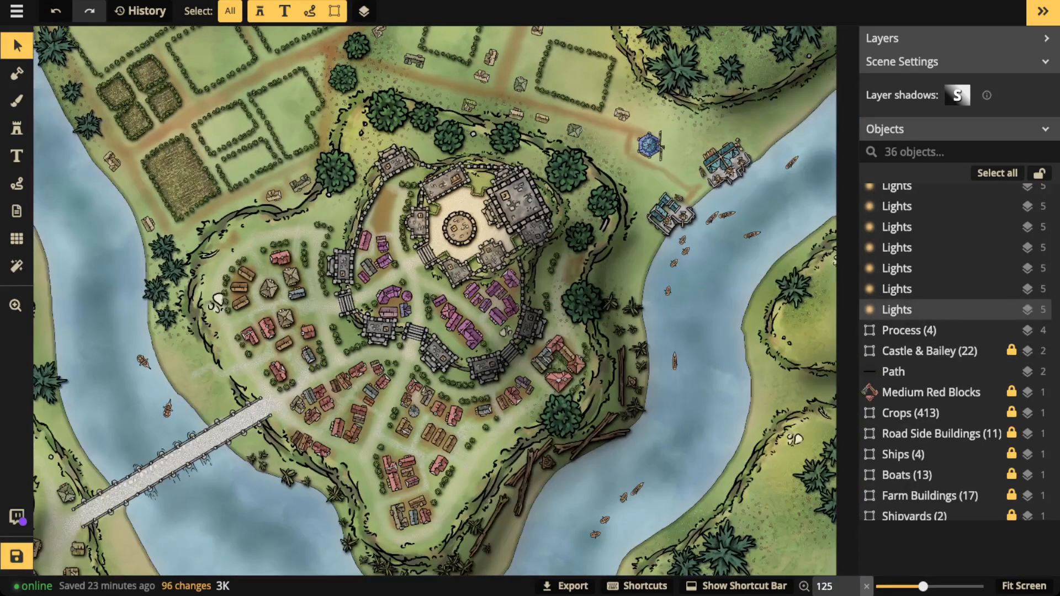
pyautogui.moveTo(448, 243); pyautogui.dragTo(531, 234)
pyautogui.scroll(-3, 429, 244)
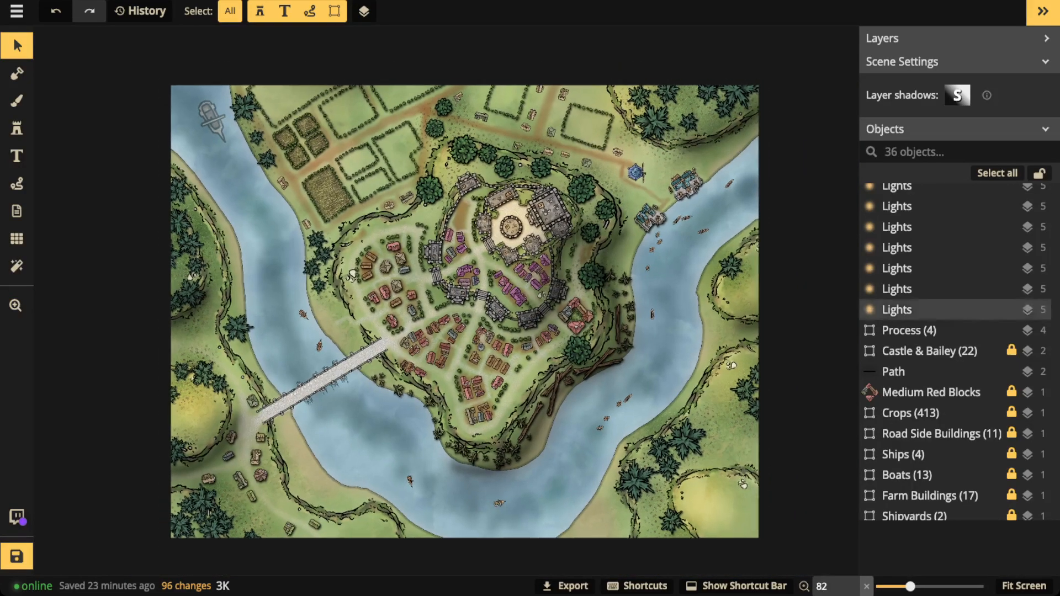
# - Move the Process list group from outside the canvas onto the western part of the city map
pyautogui.moveTo(464, 276); pyautogui.dragTo(467, 247)
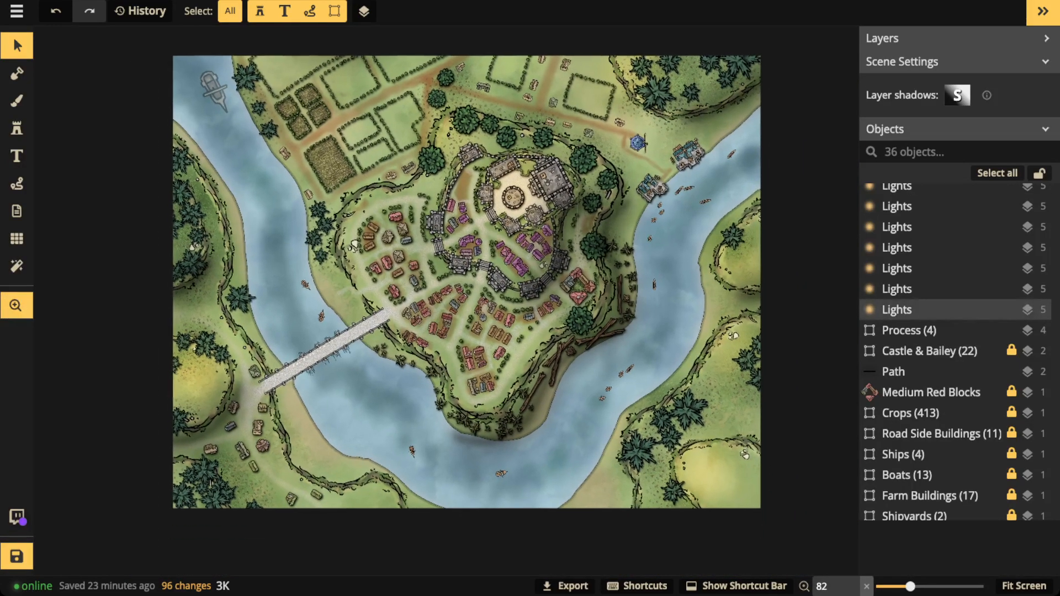
pyautogui.moveTo(83, 252); pyautogui.dragTo(424, 250)
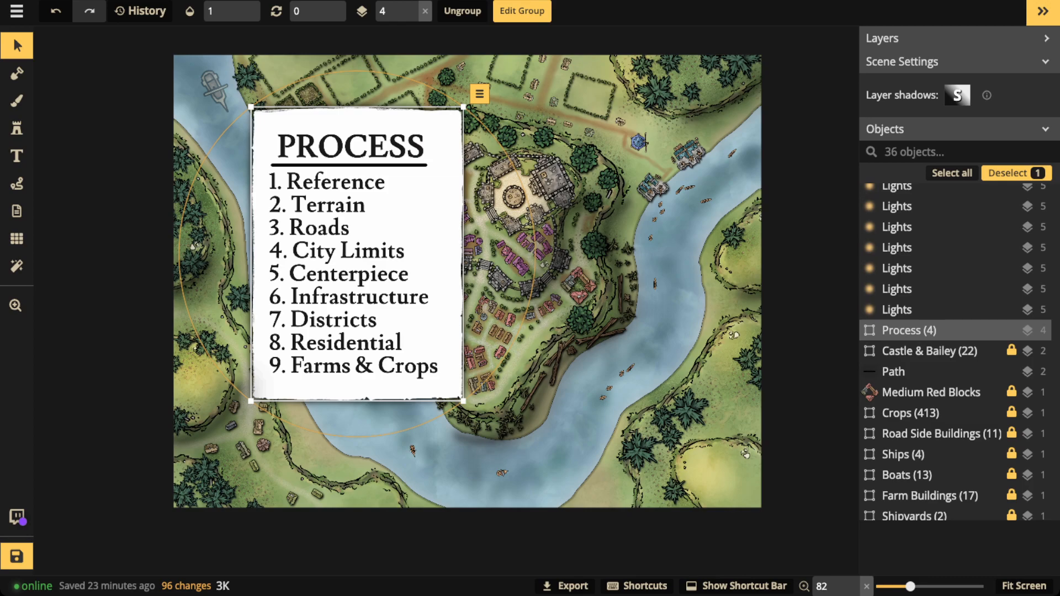
# - Examine the numbered Process list, from Reference to Farms & Crops, alongside the city map
pyautogui.scroll(3, 404, 202)
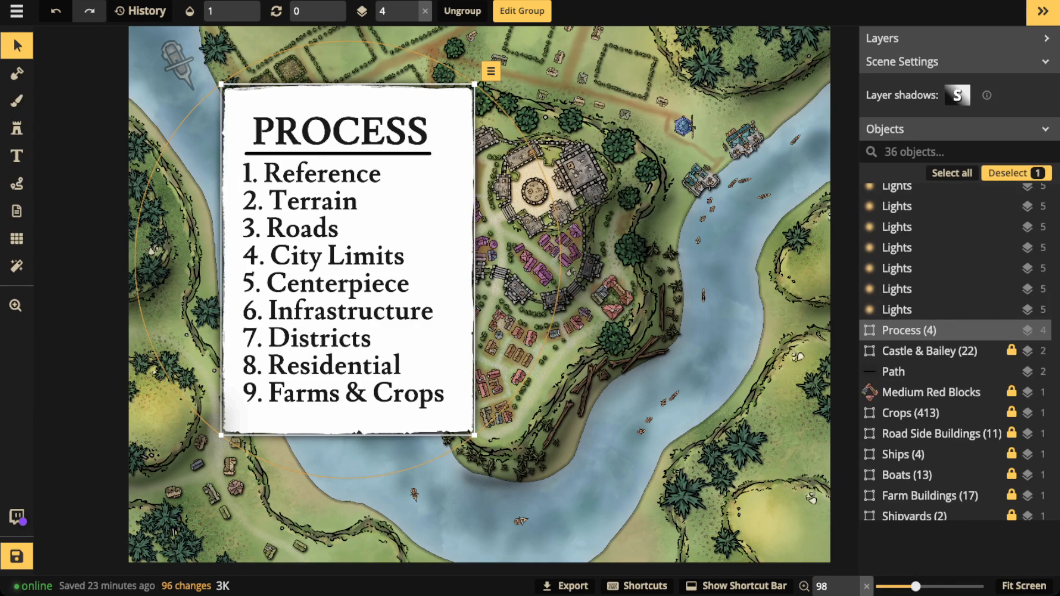
pyautogui.scroll(1, 406, 232)
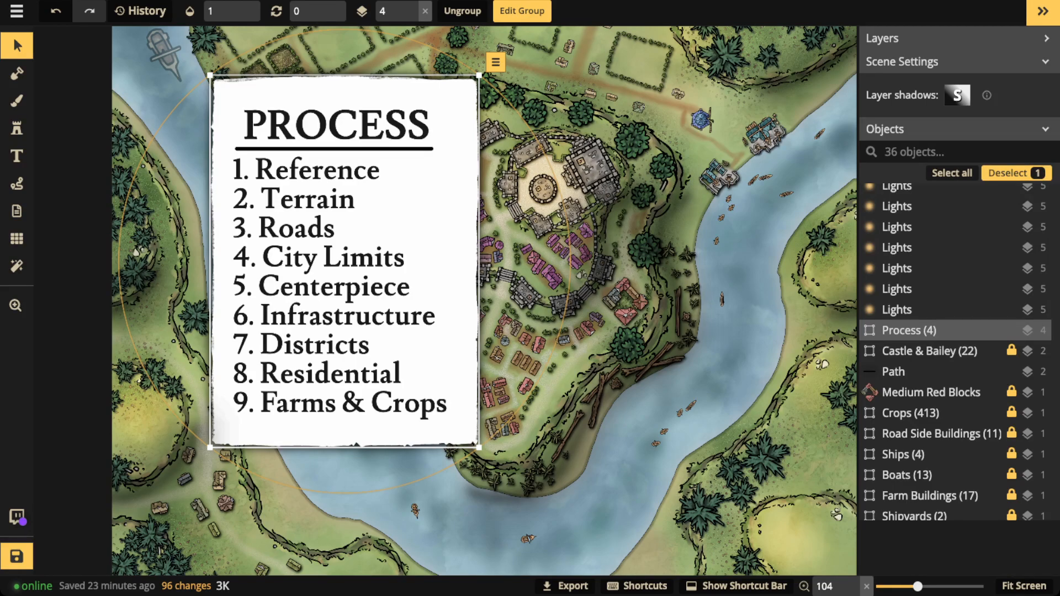
pyautogui.scroll(-1, 331, 253)
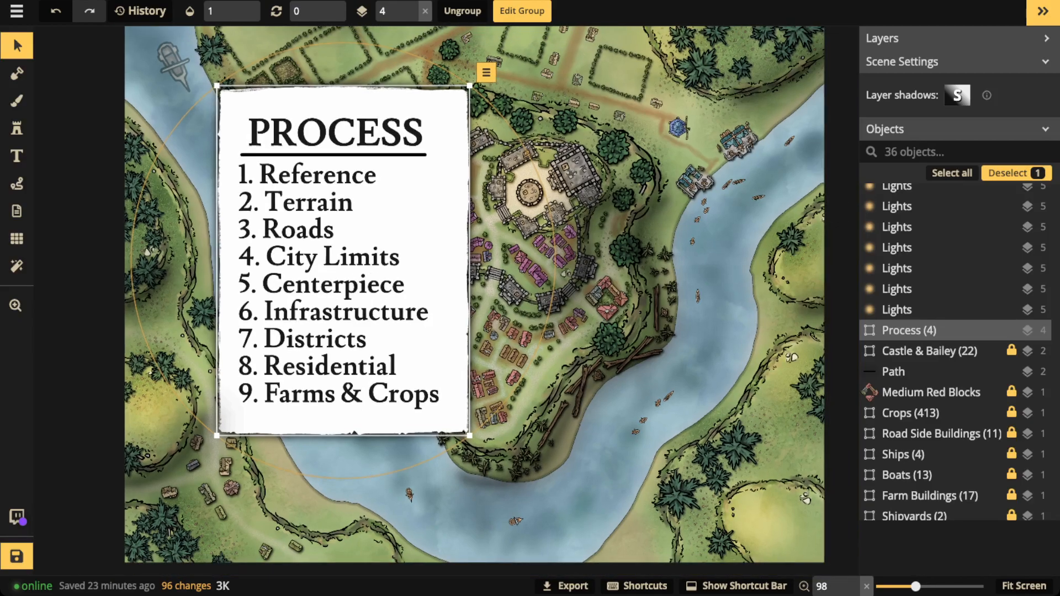
pyautogui.press('space')
pyautogui.moveTo(331, 254); pyautogui.dragTo(235, 252)
pyautogui.scroll(3, 444, 208)
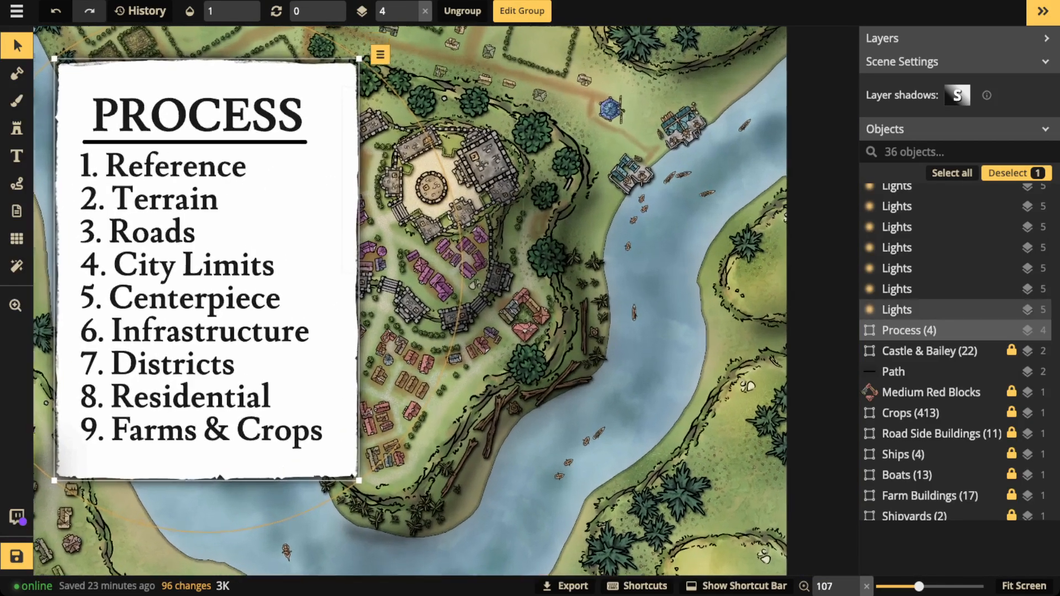
pyautogui.scroll(4, 497, 184)
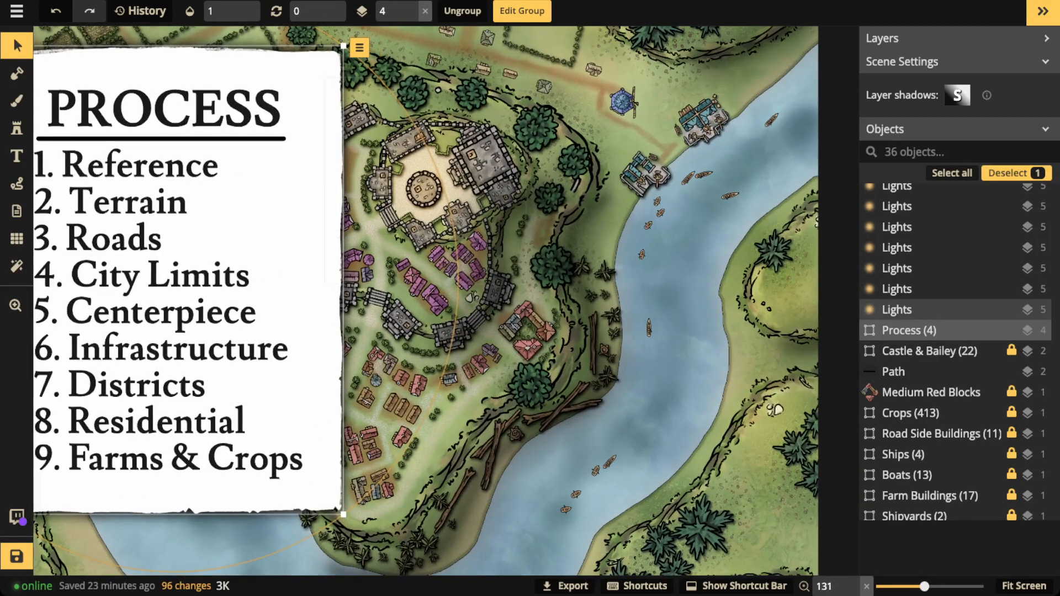
pyautogui.scroll(-5, 477, 194)
pyautogui.scroll(-2, 466, 187)
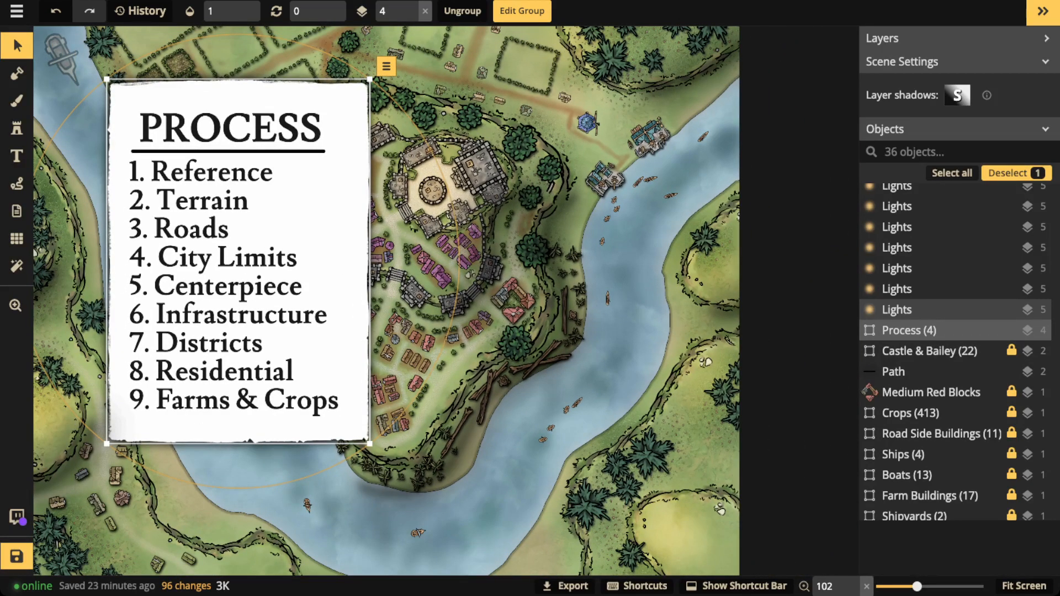
pyautogui.scroll(-1, 279, 215)
pyautogui.moveTo(279, 216); pyautogui.dragTo(340, 187)
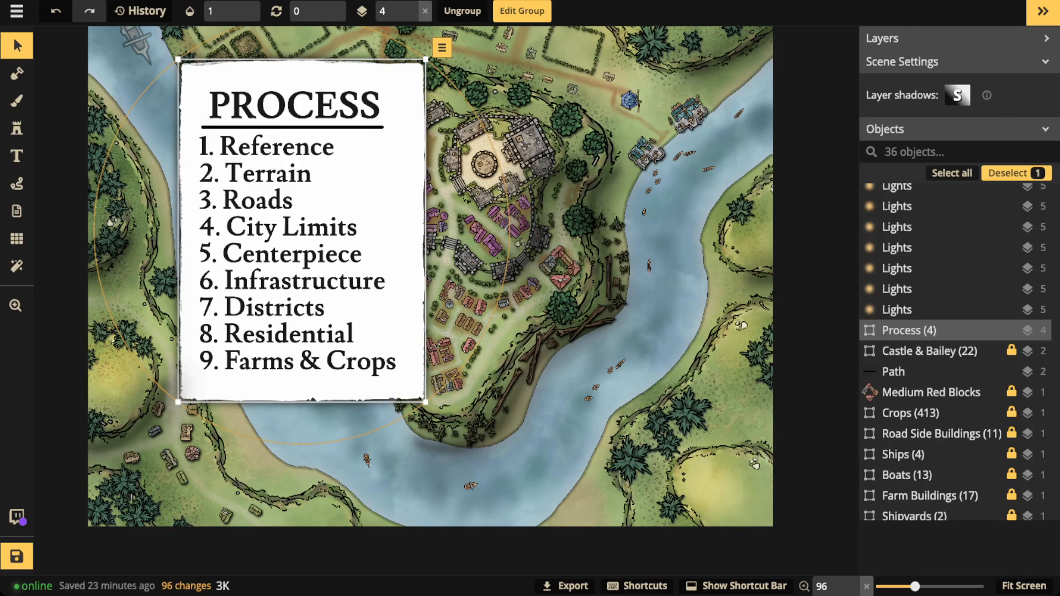
pyautogui.scroll(1, 300, 266)
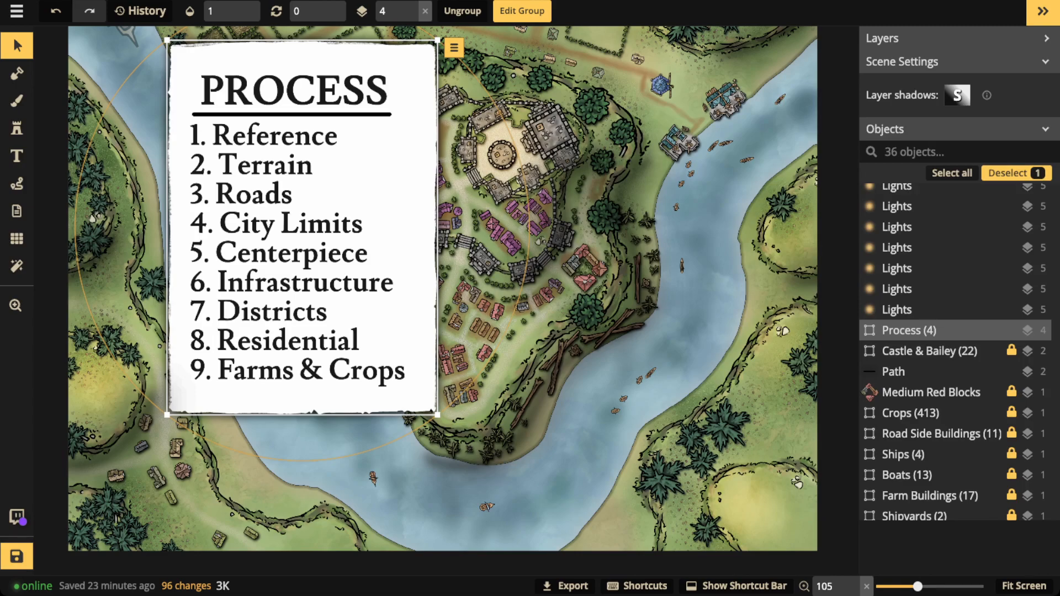
pyautogui.scroll(-2, 309, 231)
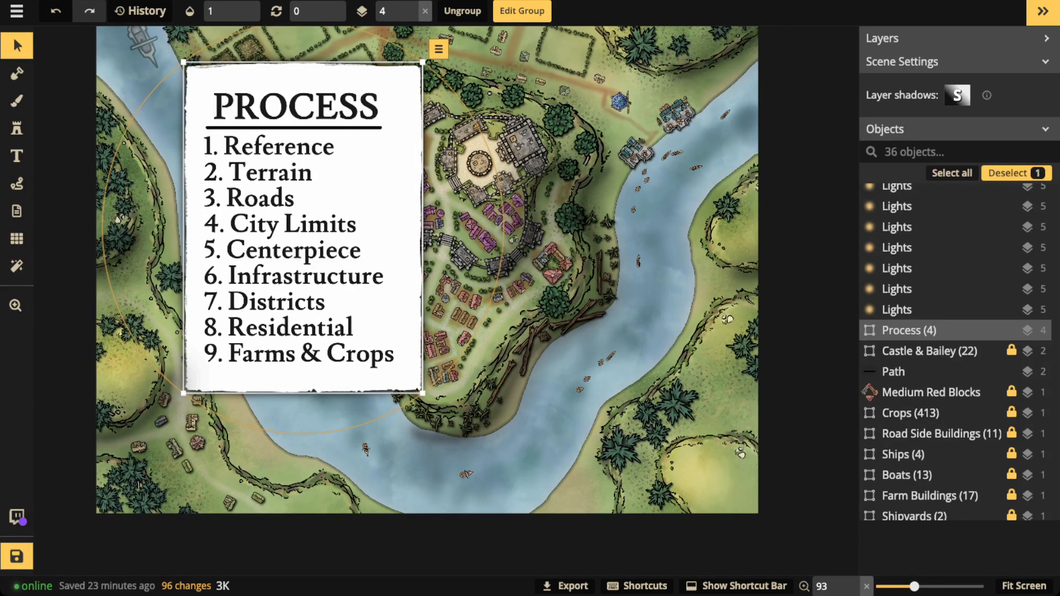
# - Move the Process list group back off the map, past its western edge
pyautogui.scroll(-2, 309, 229)
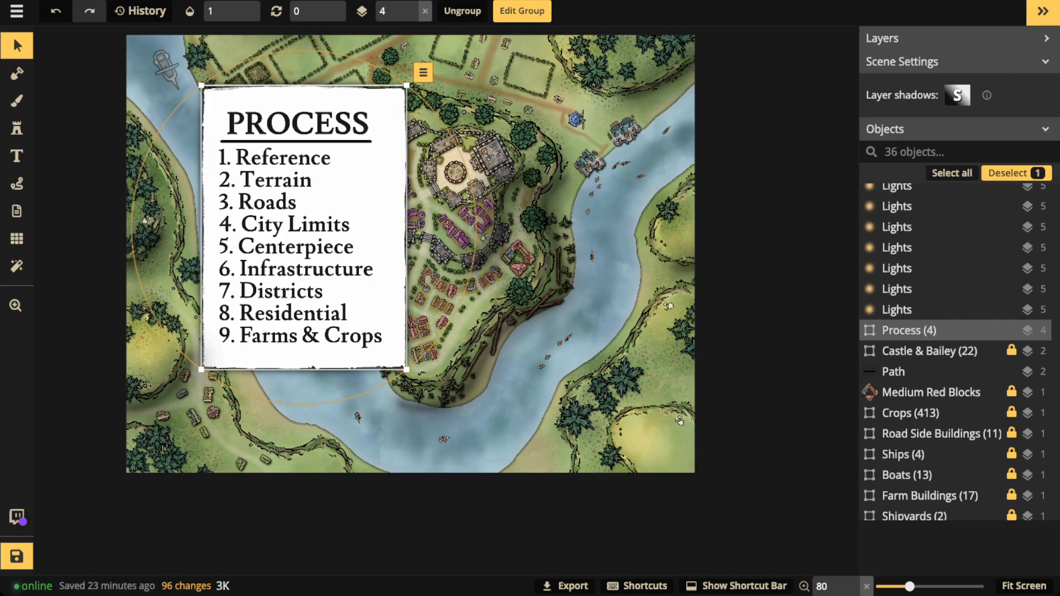
pyautogui.scroll(-2, 321, 182)
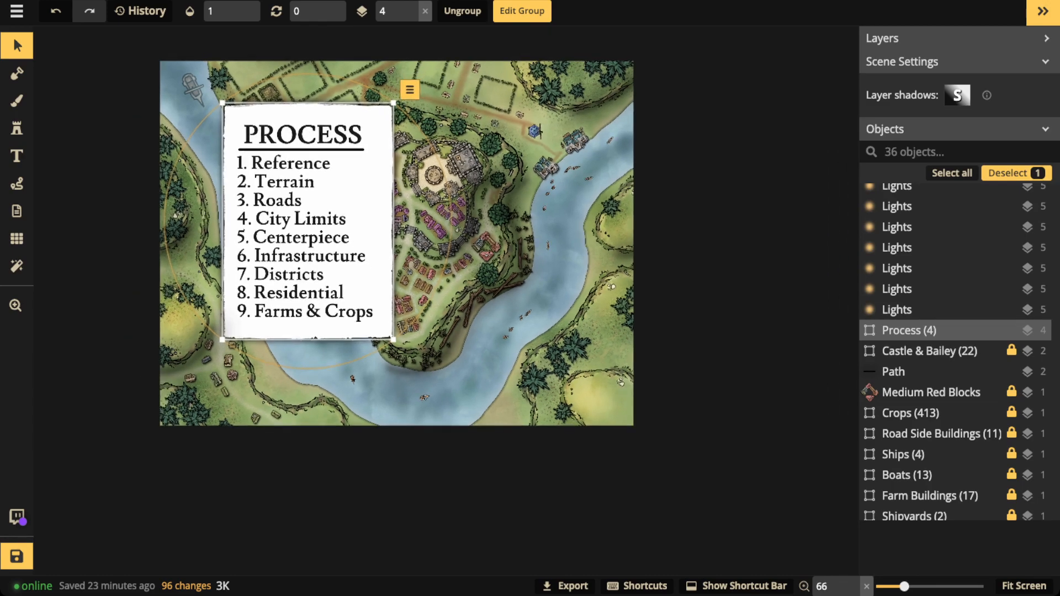
pyautogui.press('space')
pyautogui.moveTo(322, 221); pyautogui.dragTo(161, 224)
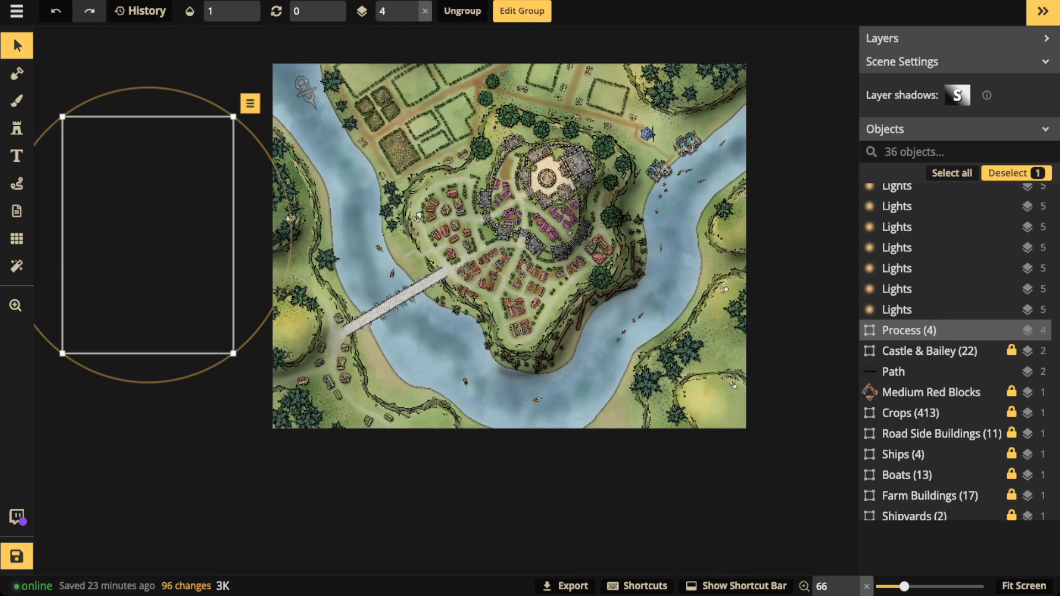